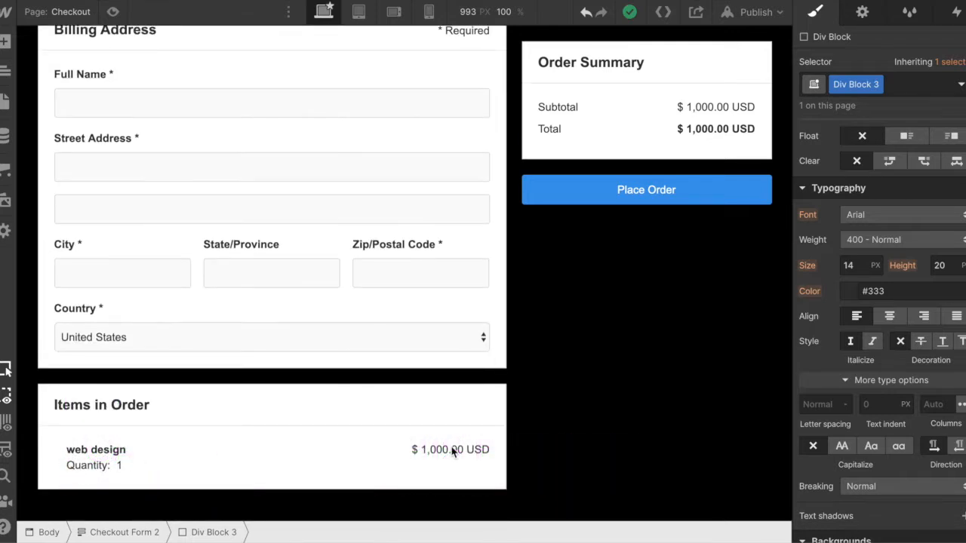
- Delete the entire existing Checkout Form 2 element from the Checkout page, leaving only the page body
scroll(561, 349, "up", 4)
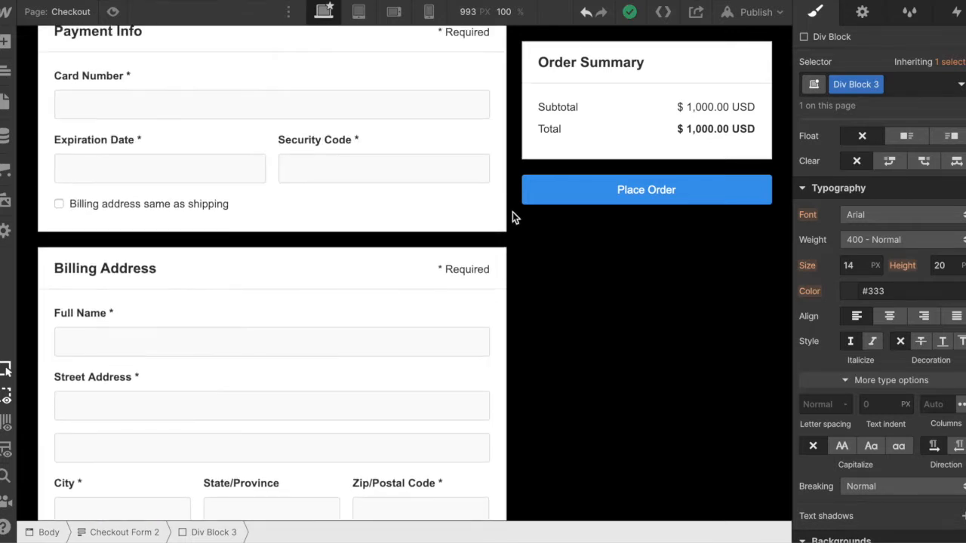
scroll(516, 336, "down", 4)
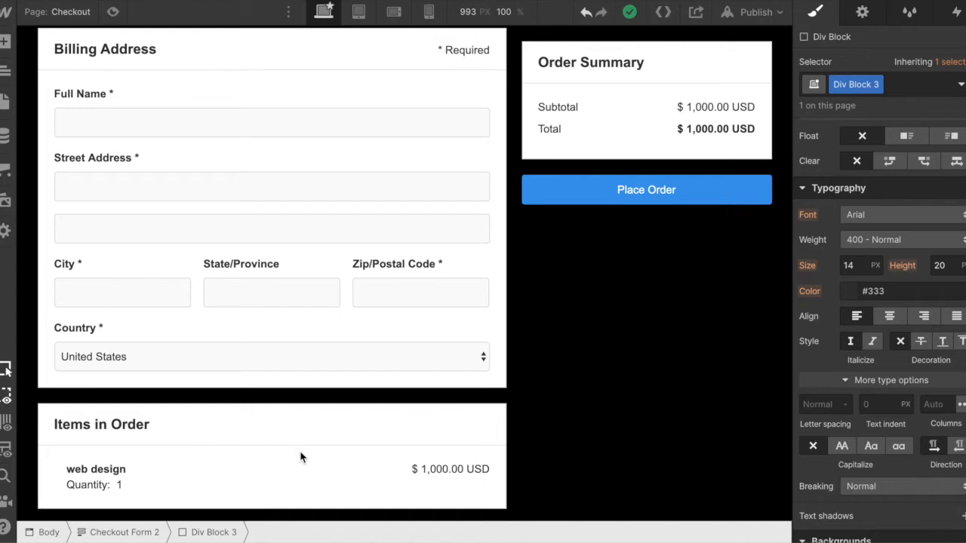
scroll(487, 247, "up", 15)
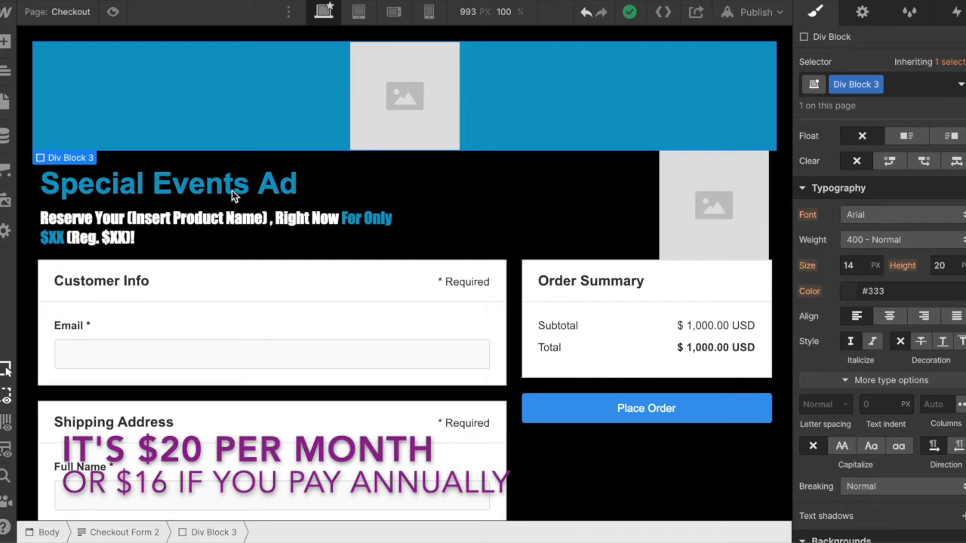
left_click(123, 533)
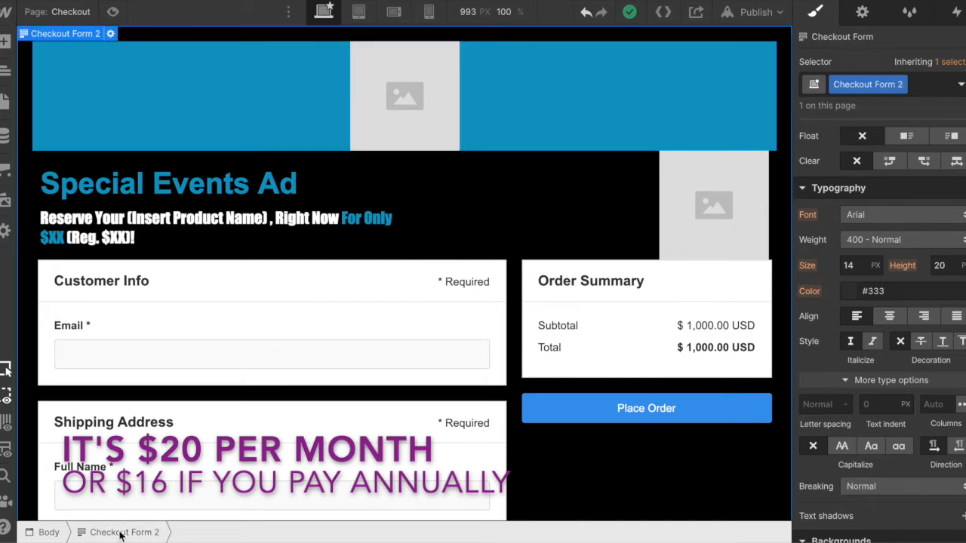
key("Delete")
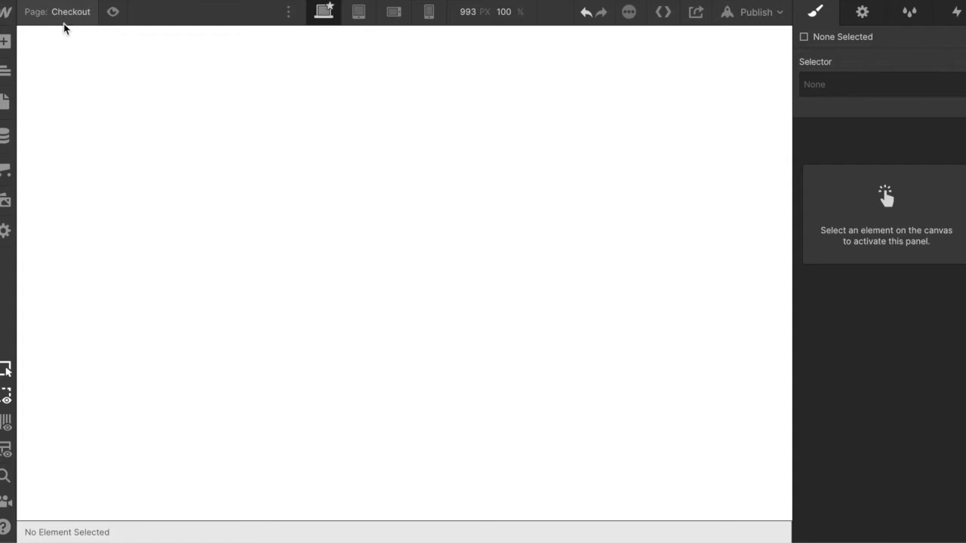
- Switch to the Home page and reopen the ecommerce Checkout page
left_click(5, 101)
left_click(96, 136)
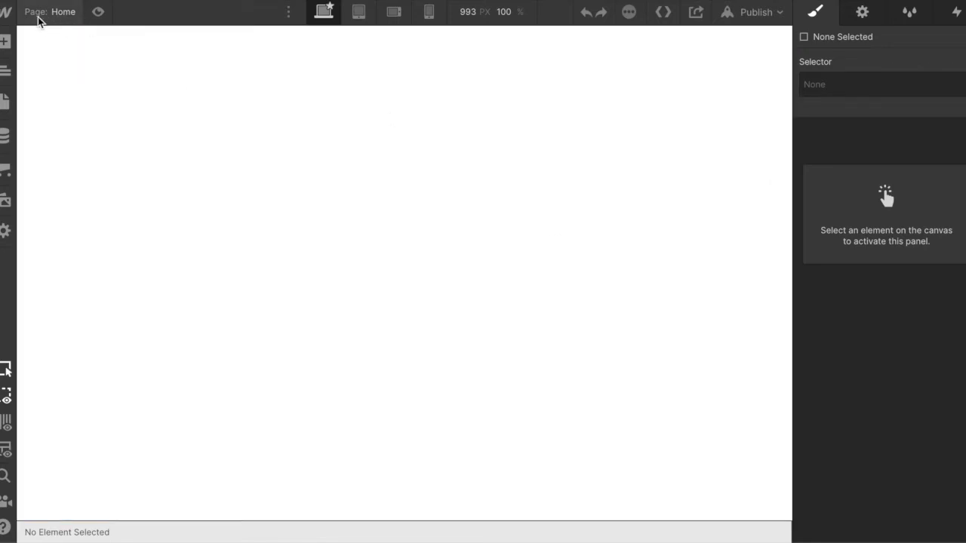
left_click(3, 104)
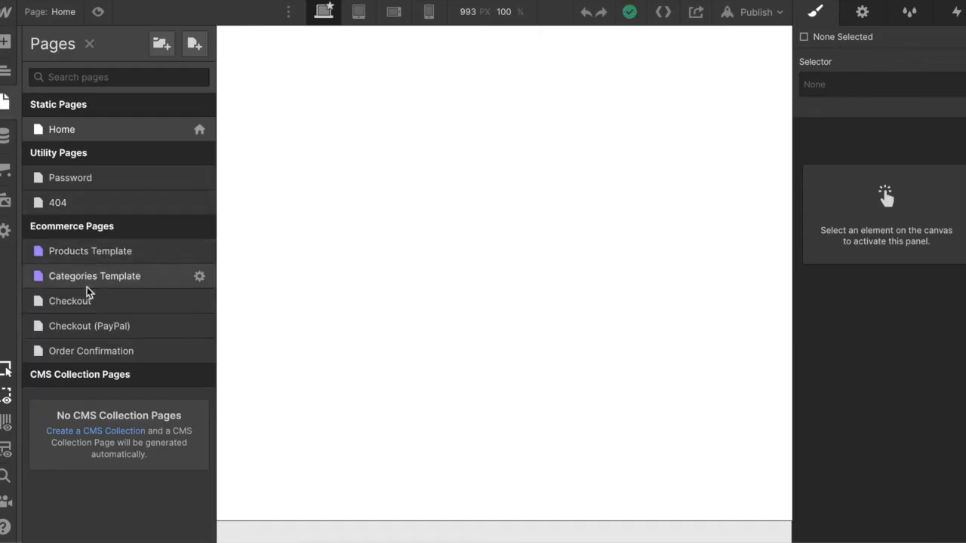
left_click(106, 303)
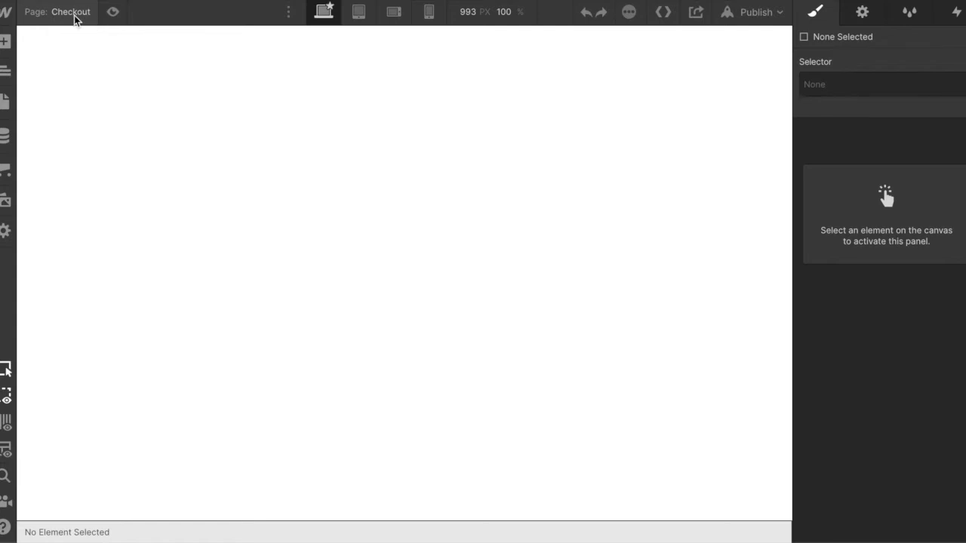
- Add a Checkout Form element to the blank Checkout page
left_click(5, 72)
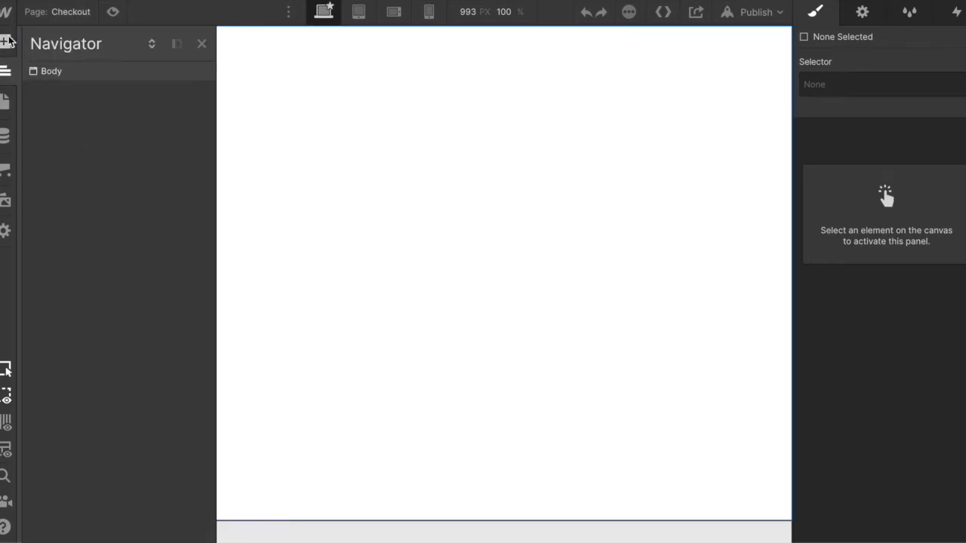
left_click(6, 41)
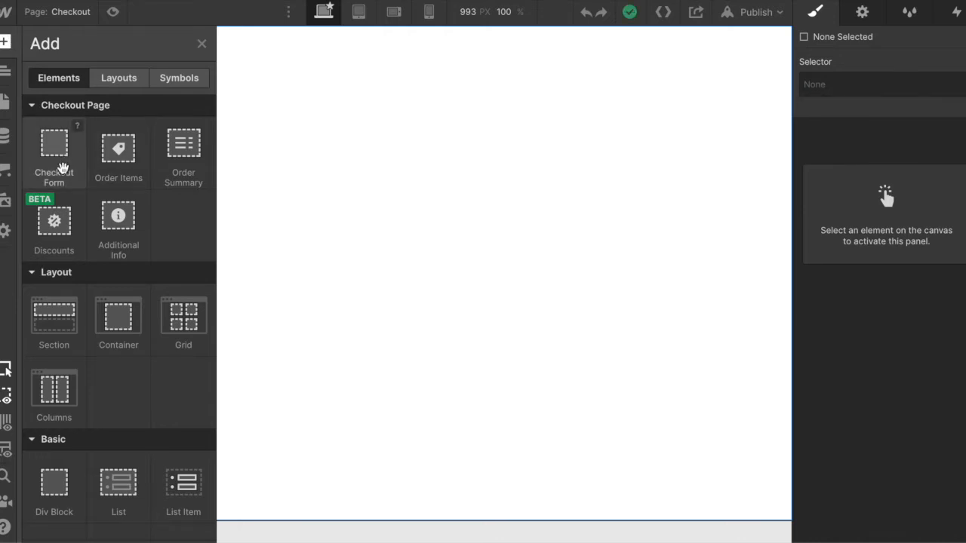
left_click(63, 166)
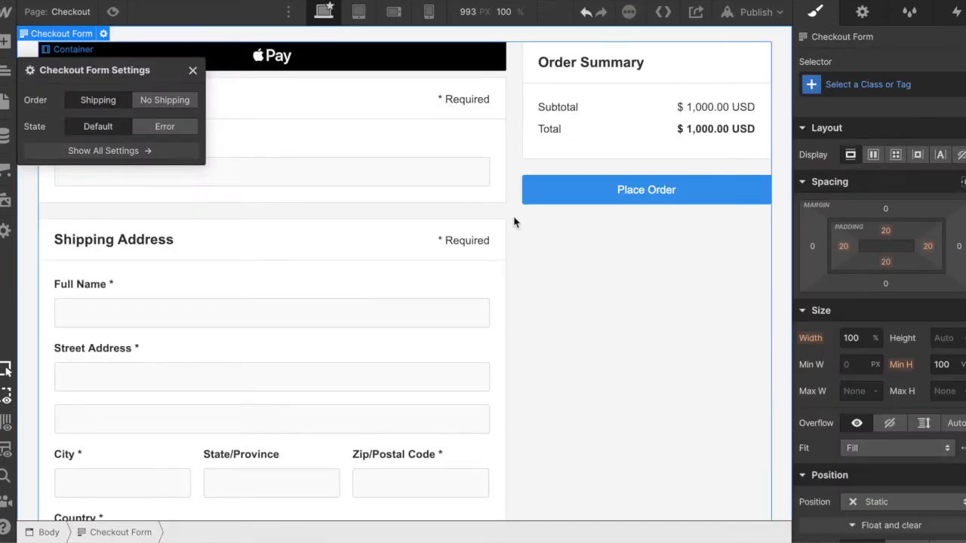
- Examine the sections of the new checkout form, from shipping, payment and billing to the order items and order summary
scroll(512, 200, "down", 12)
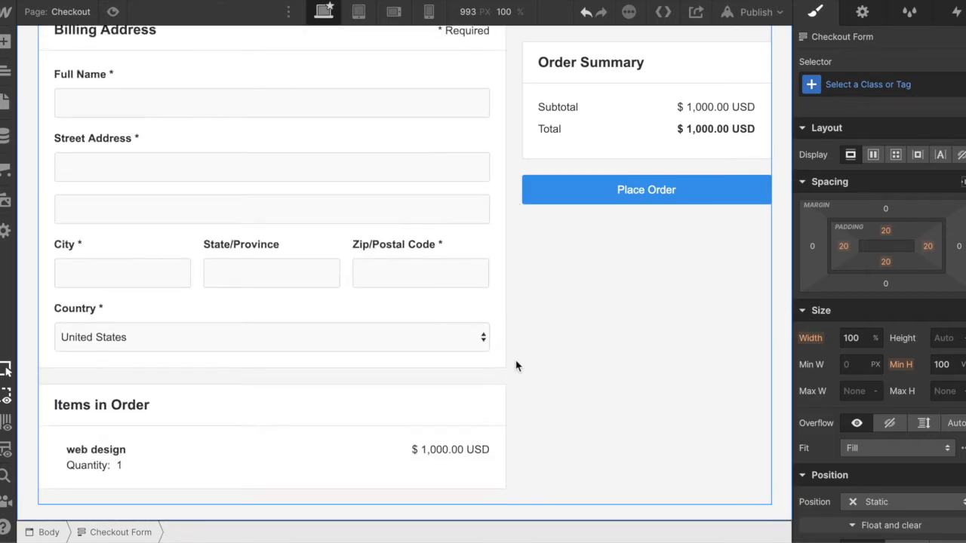
scroll(503, 231, "up", 10)
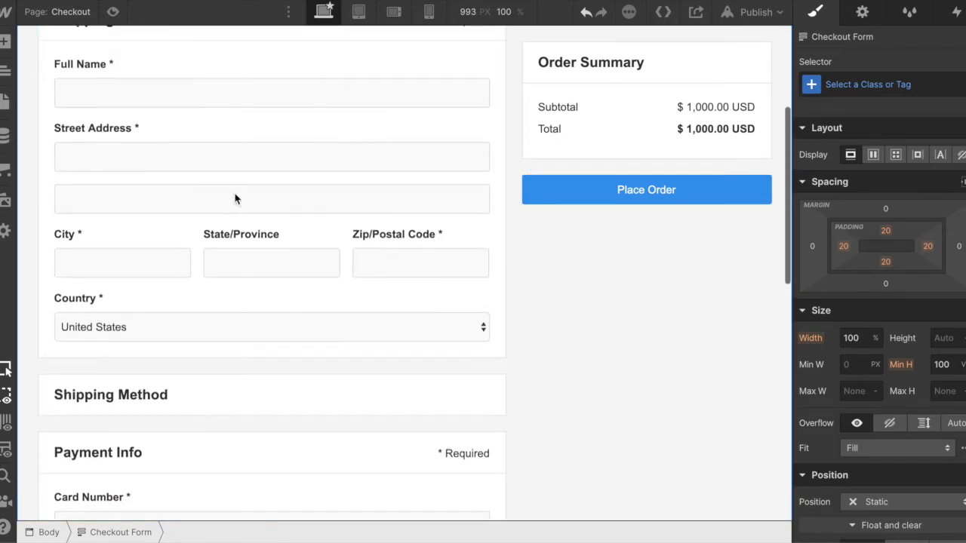
left_click(98, 396)
scroll(137, 408, "down", 3)
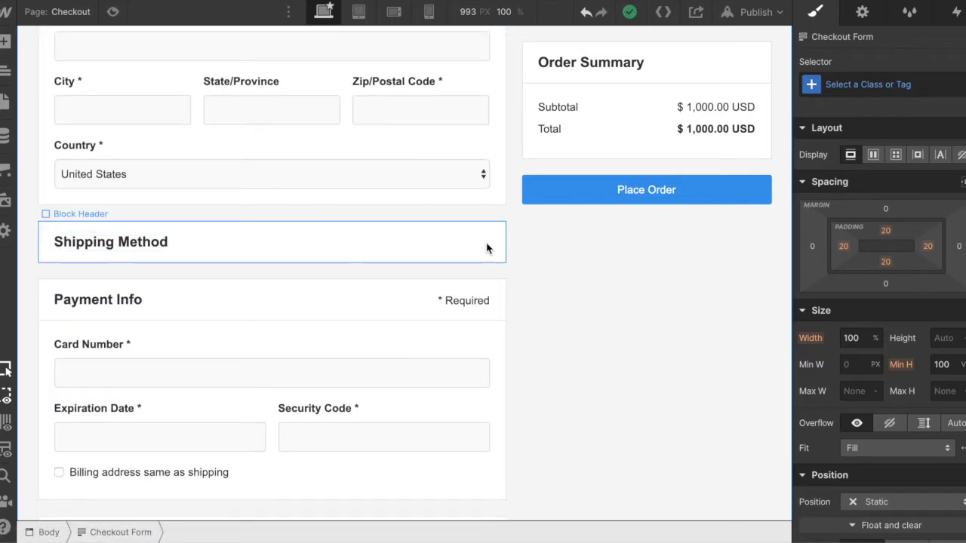
scroll(551, 306, "down", 6)
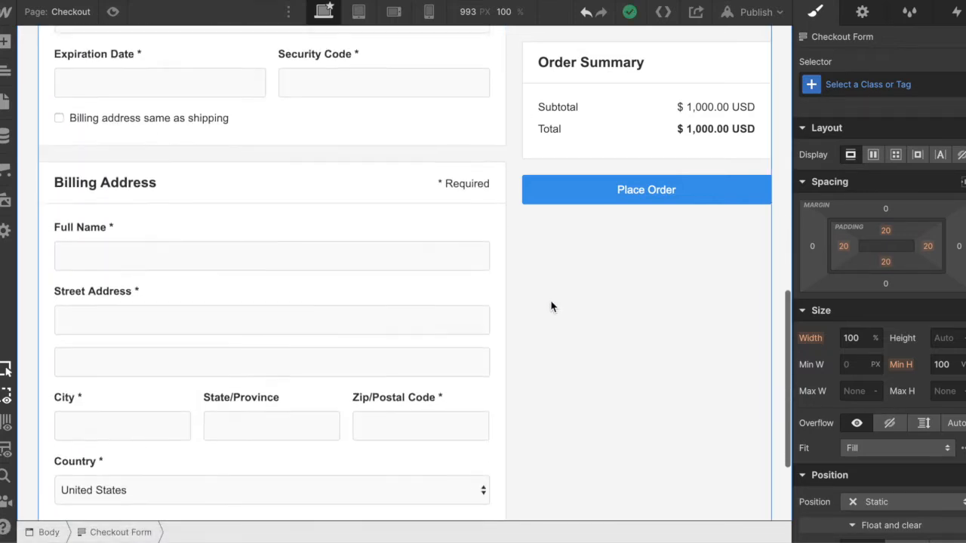
scroll(551, 307, "up", 8)
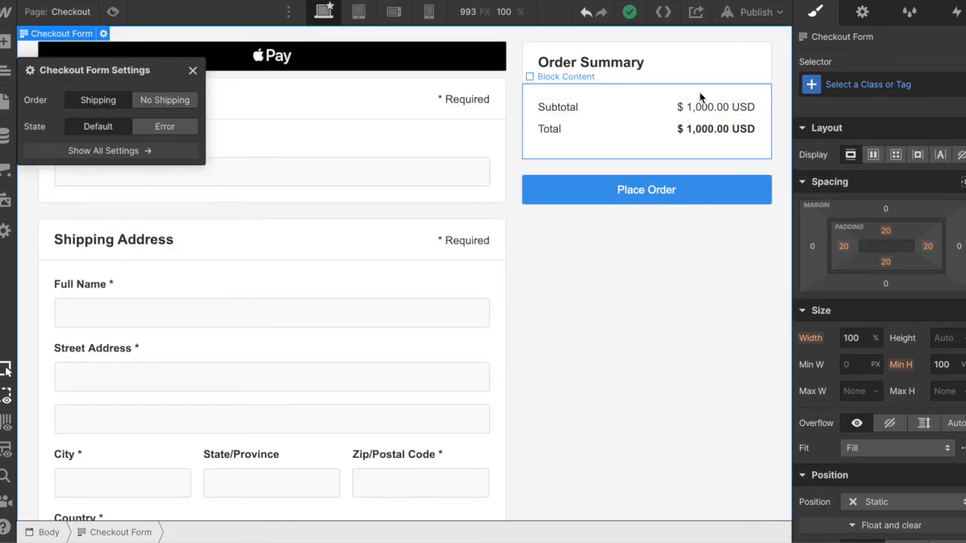
scroll(451, 405, "down", 8)
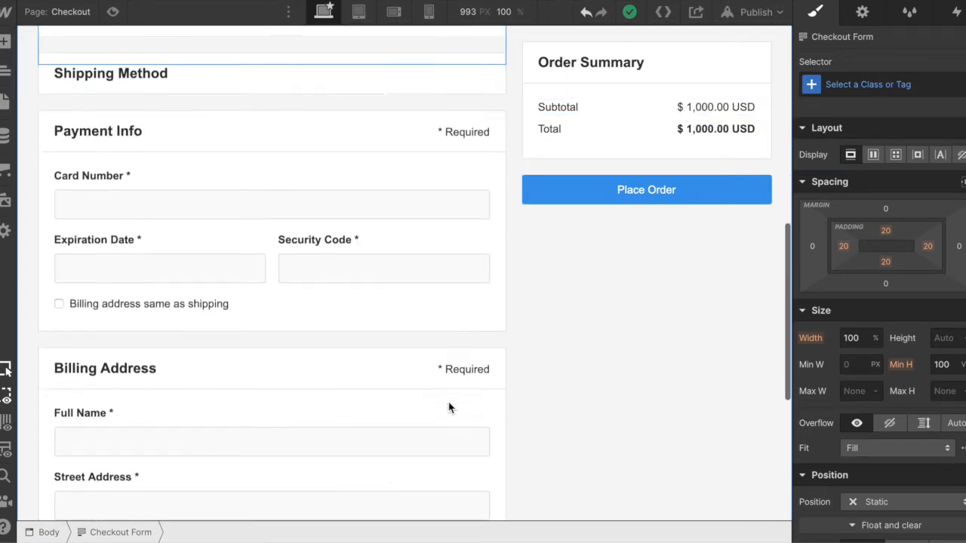
- Delete the existing web design product from the store's ecommerce products and confirm its permanent removal
left_click(5, 172)
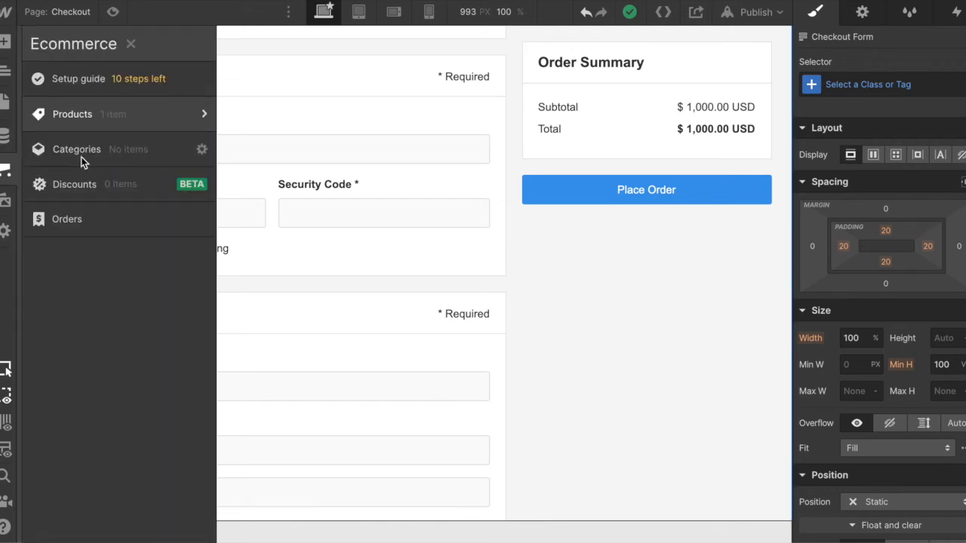
left_click(73, 114)
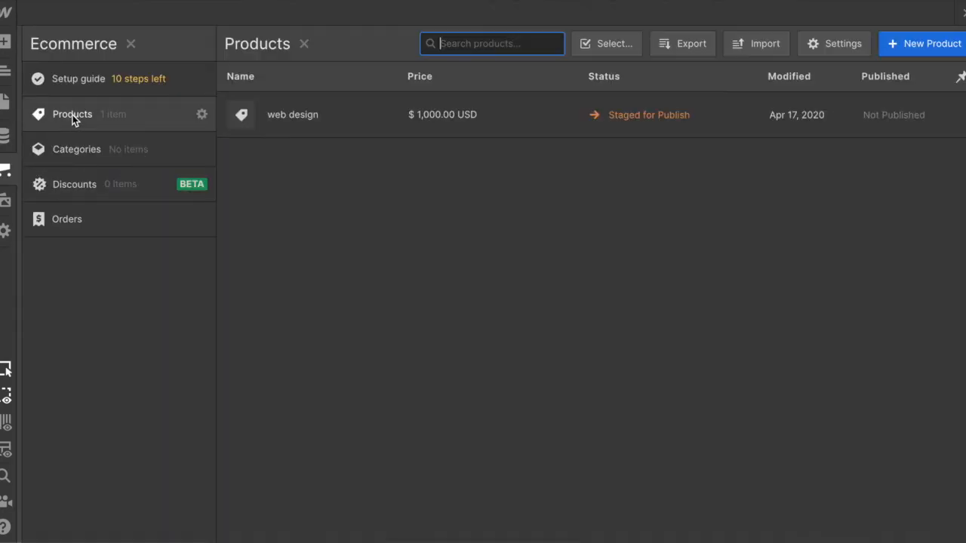
left_click(810, 114)
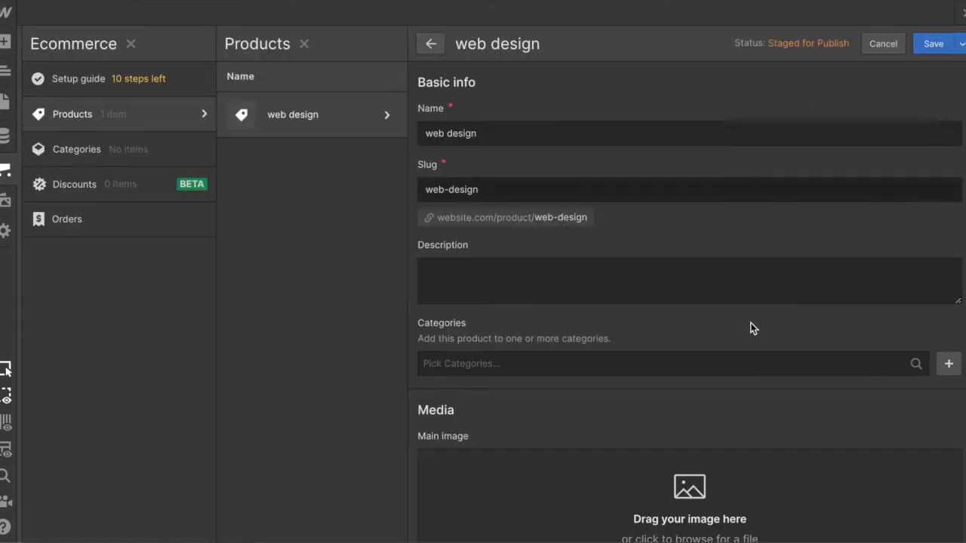
scroll(747, 351, "down", 10)
left_click(524, 517)
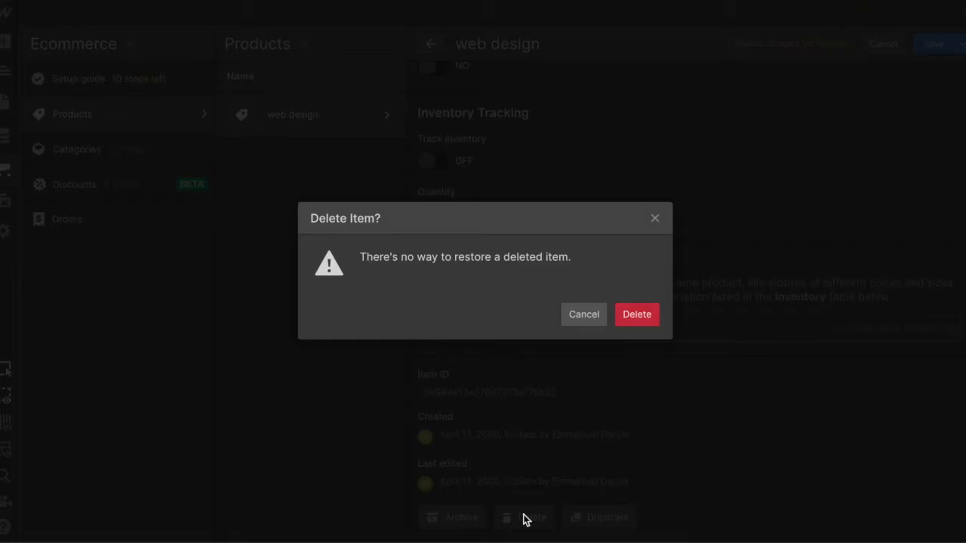
left_click(638, 315)
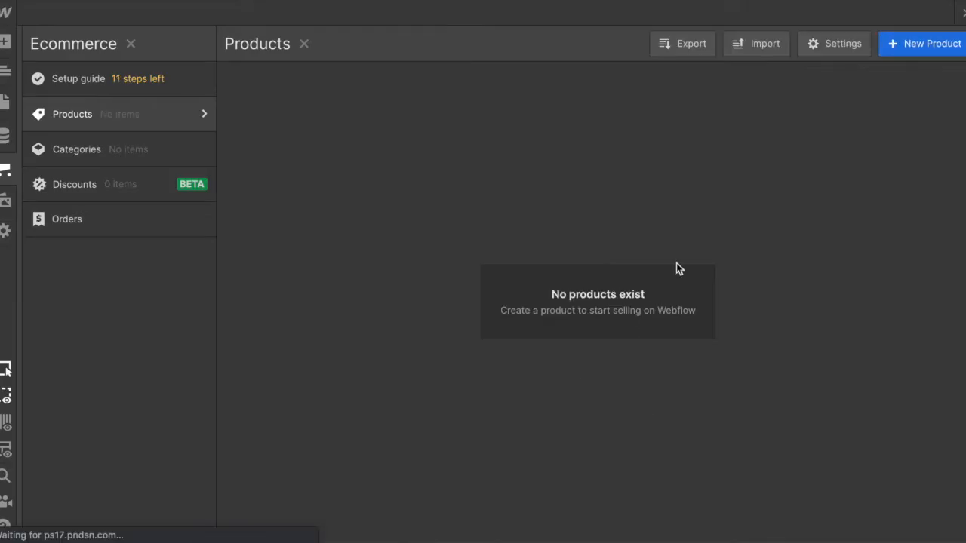
- Return to the checkout page and check the order summary and the items in the order
left_click(5, 70)
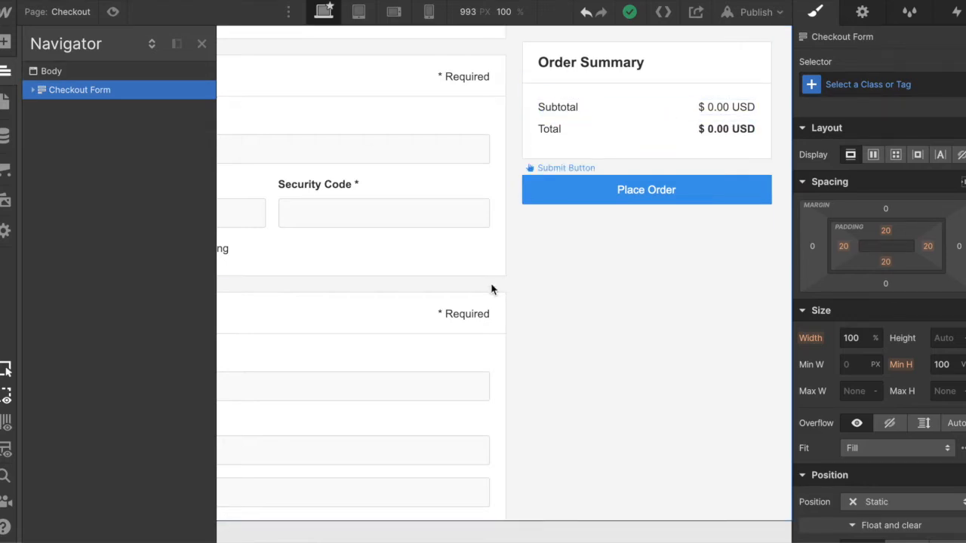
scroll(492, 287, "down", 3)
left_click(574, 343)
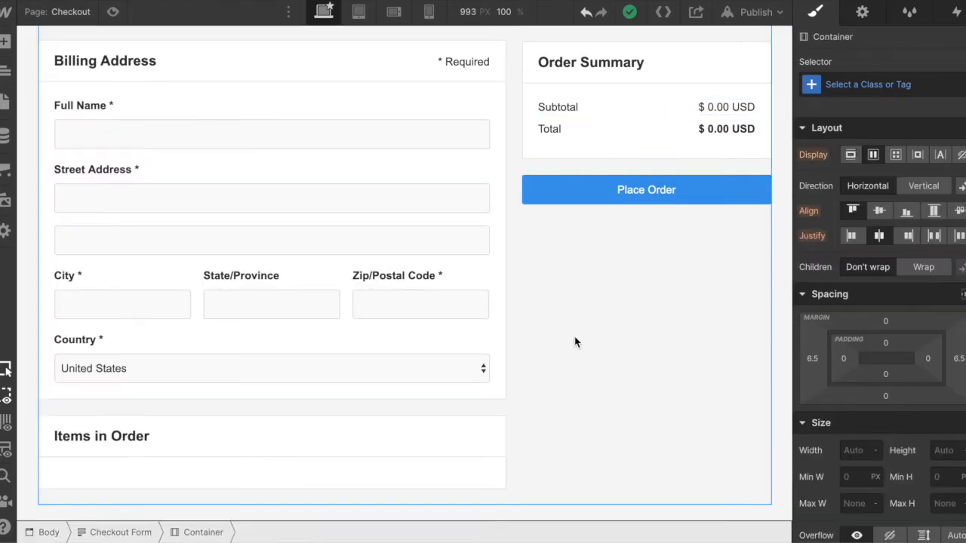
- Start a new product in the ecommerce store and name it "Web design"
left_click(9, 170)
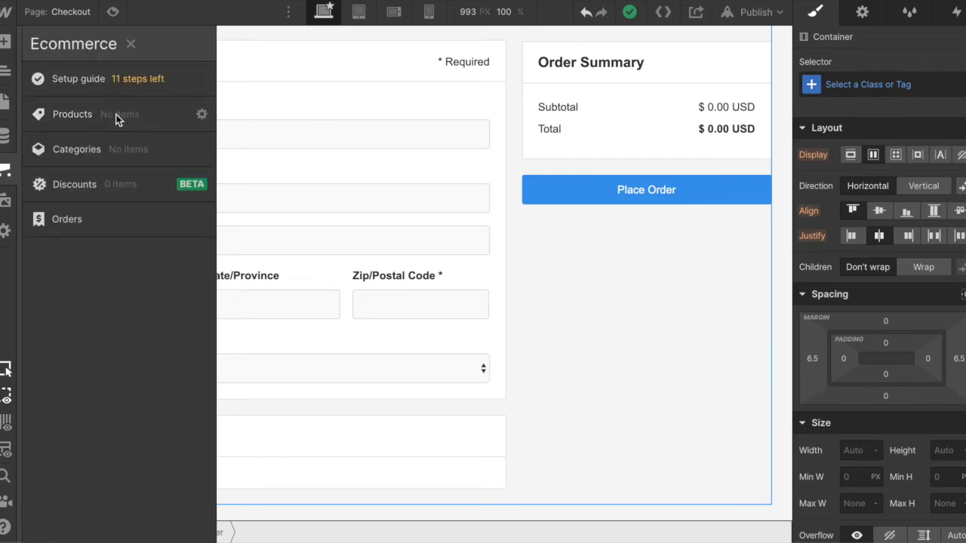
left_click(76, 118)
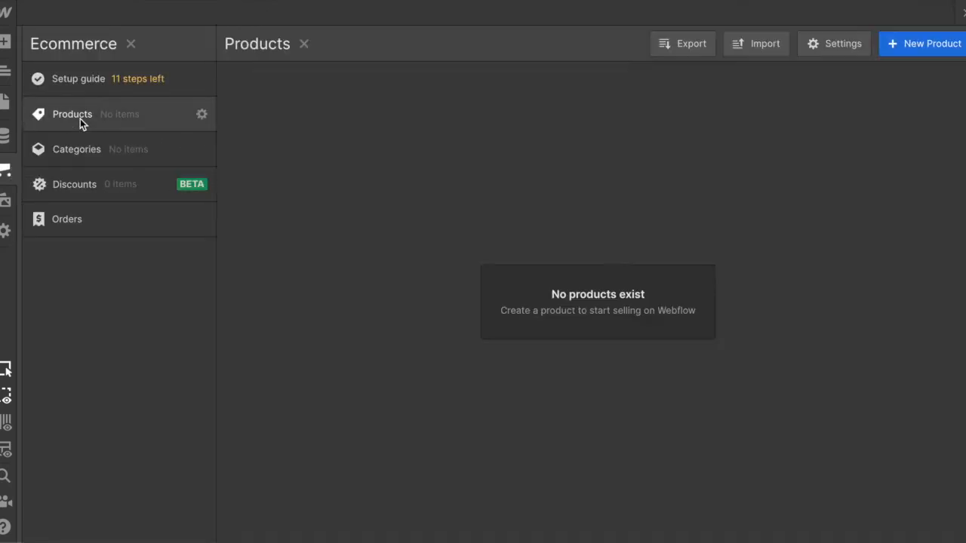
left_click(921, 43)
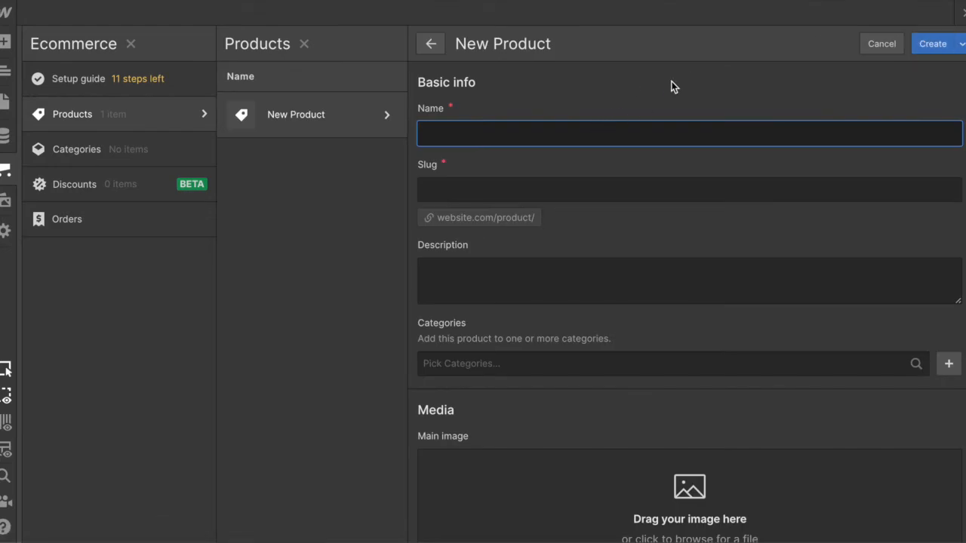
type("Web design")
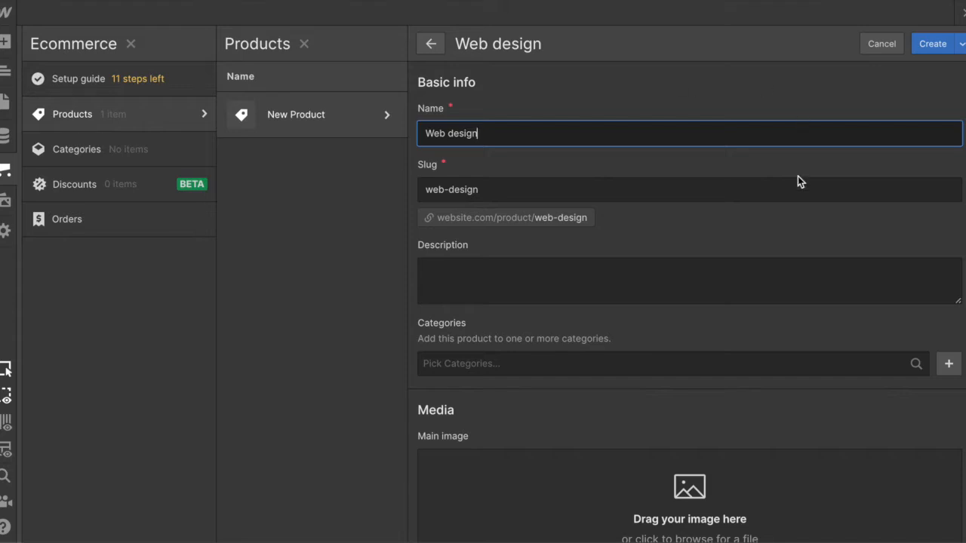
- Price the new product at $1,000.00 with required shipping turned off, and create it
scroll(798, 181, "down", 8)
left_click(520, 155)
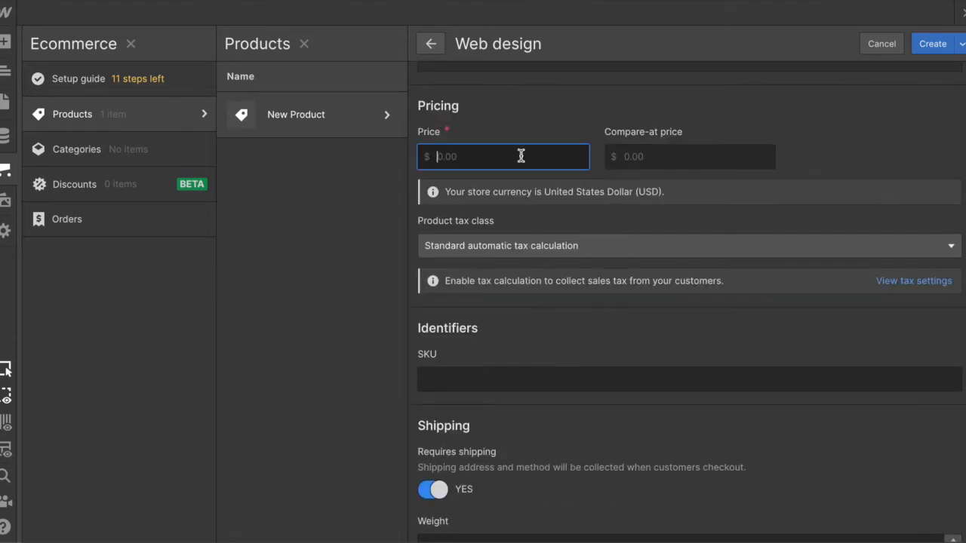
type("1000")
scroll(443, 410, "down", 3)
left_click(428, 336)
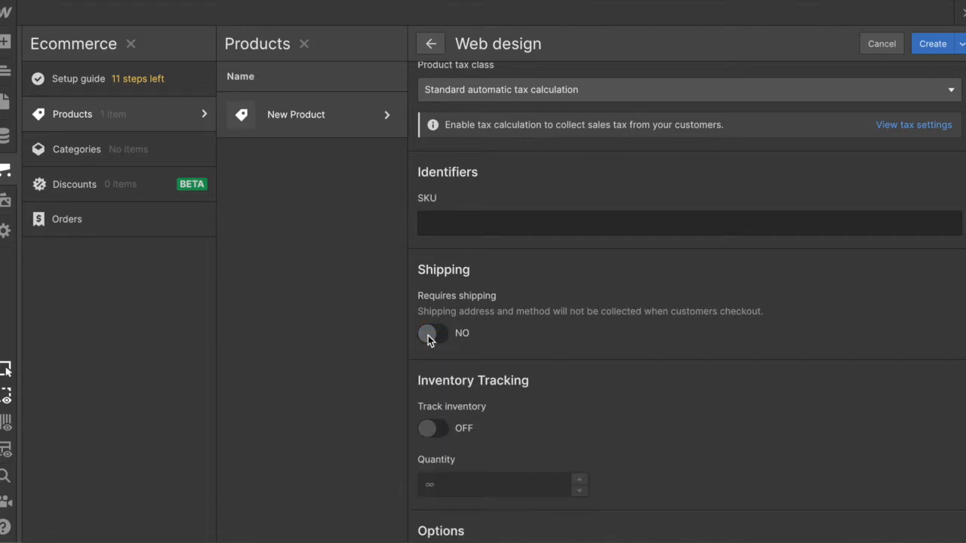
scroll(681, 400, "down", 1)
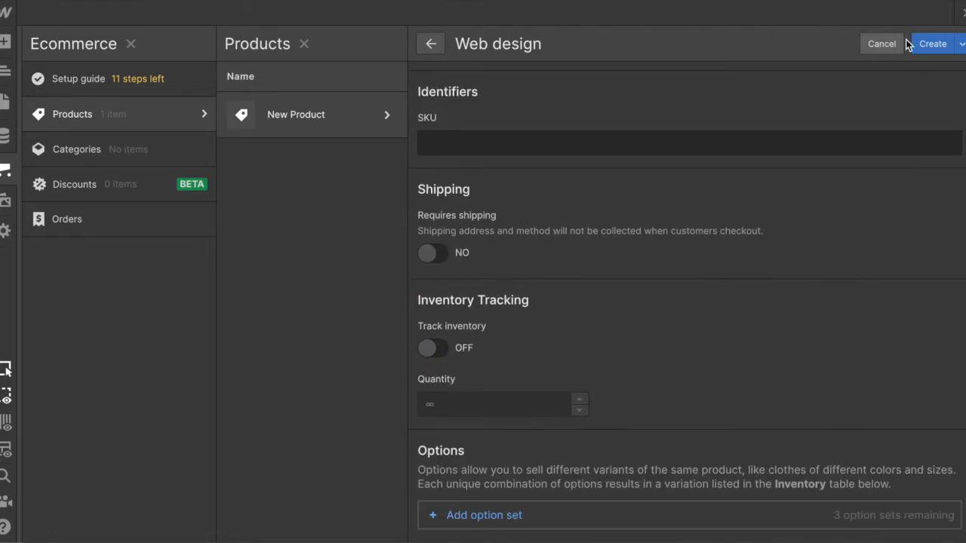
left_click(932, 44)
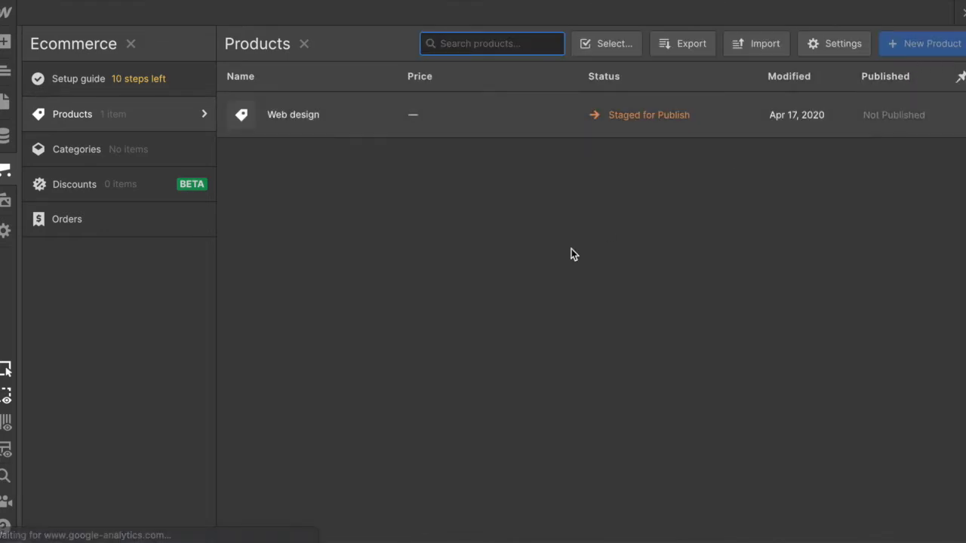
- Return to the checkout page and review how the new product appears across the checkout form
left_click(4, 73)
left_click(603, 299)
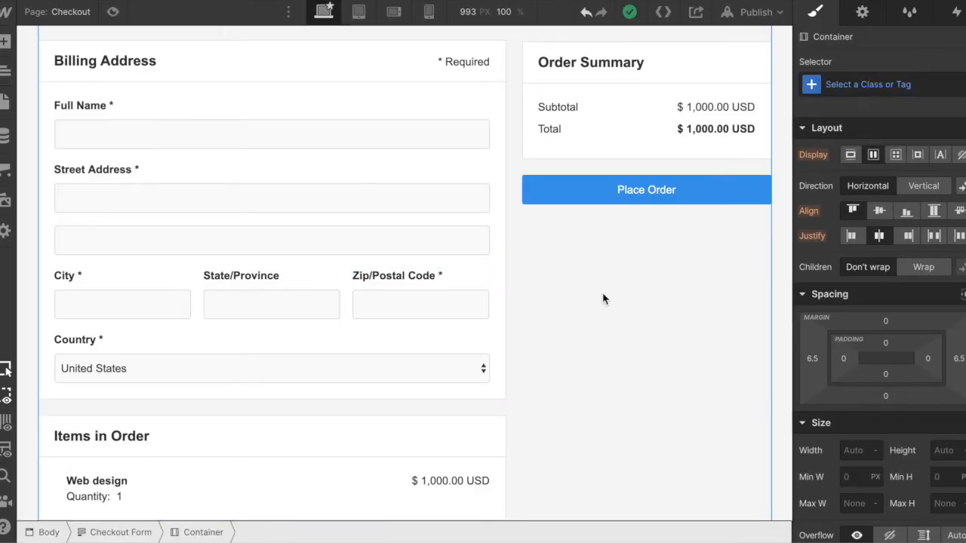
scroll(555, 407, "down", 1)
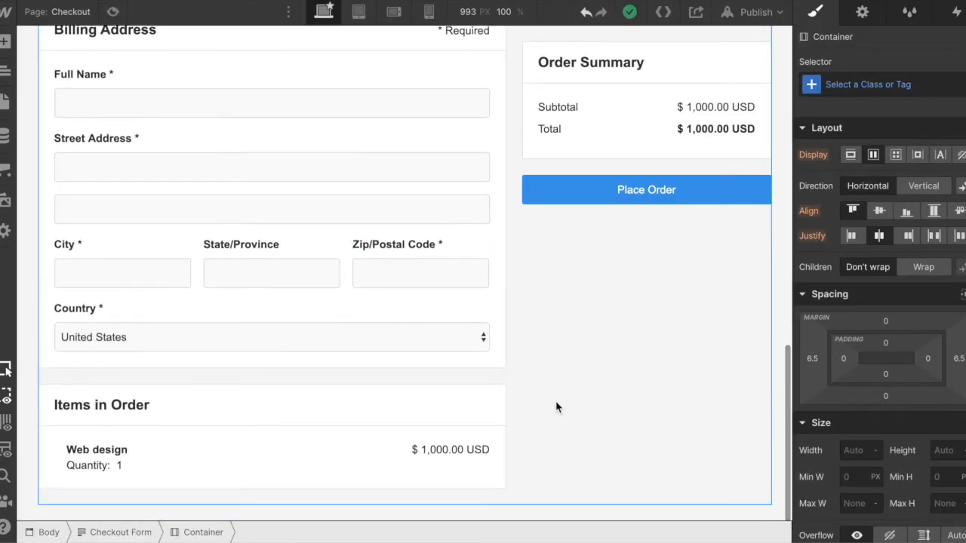
scroll(509, 177, "up", 10)
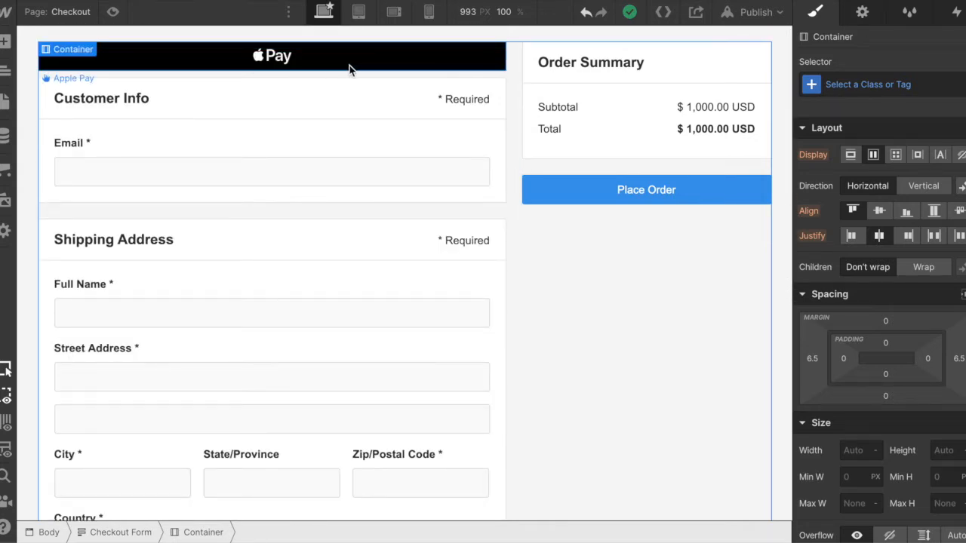
- Set the web payments preview of the Apple Pay block above Customer Info to None
left_click(308, 64)
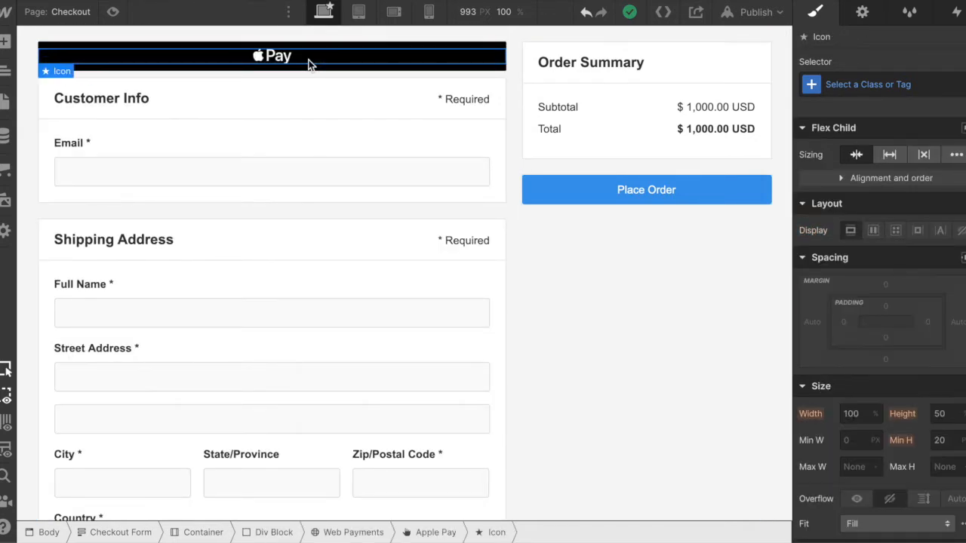
left_click(862, 12)
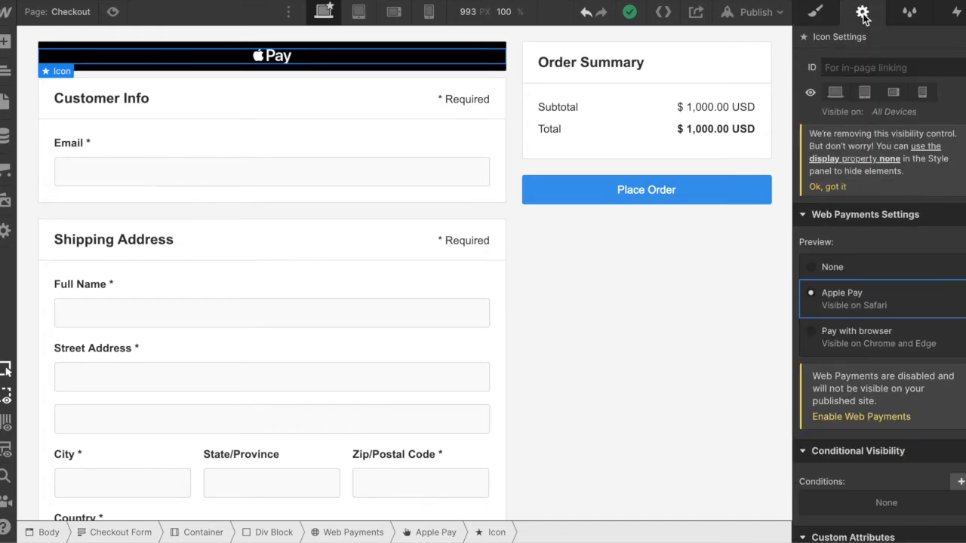
left_click(814, 268)
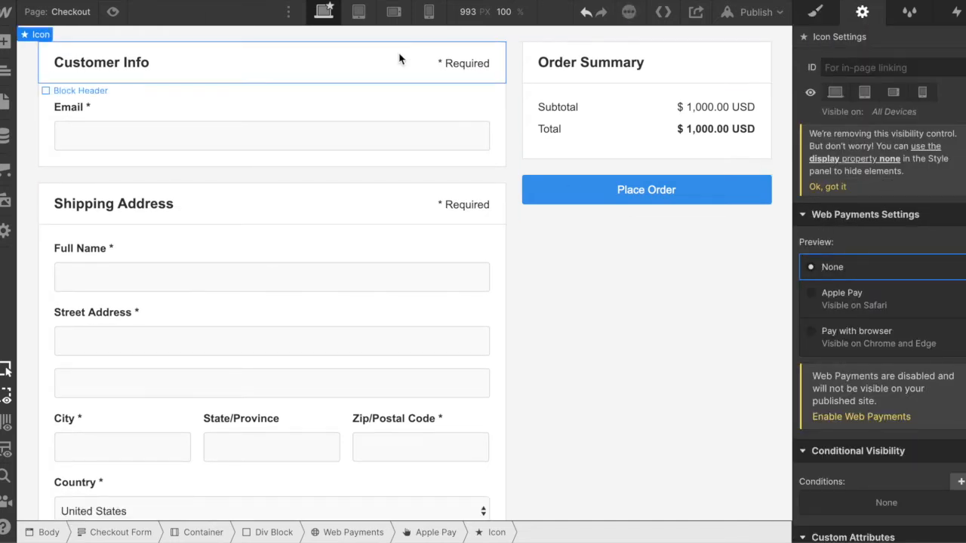
- Add a div block at the start of the checkout form, above the container with Customer Info and Order Summary
left_click(555, 329)
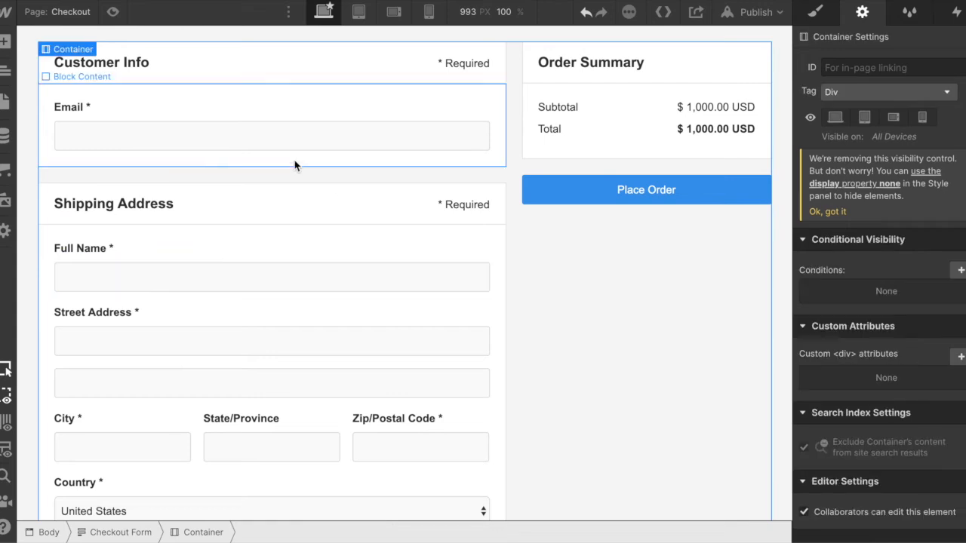
left_click(3, 45)
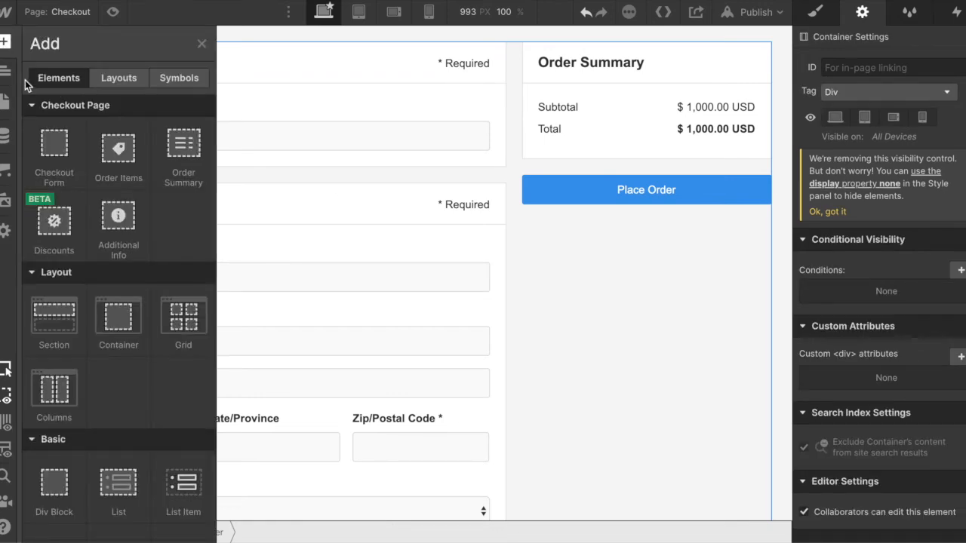
scroll(101, 259, "down", 3)
left_click_drag(68, 347, 372, 40)
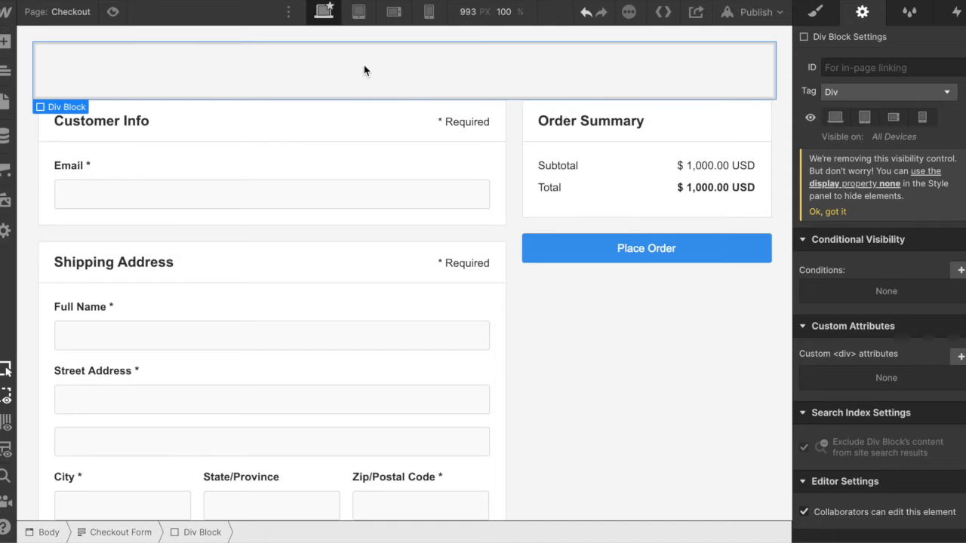
- Insert a placeholder image inside the new div block above the checkout container
left_click(5, 41)
scroll(97, 272, "down", 1)
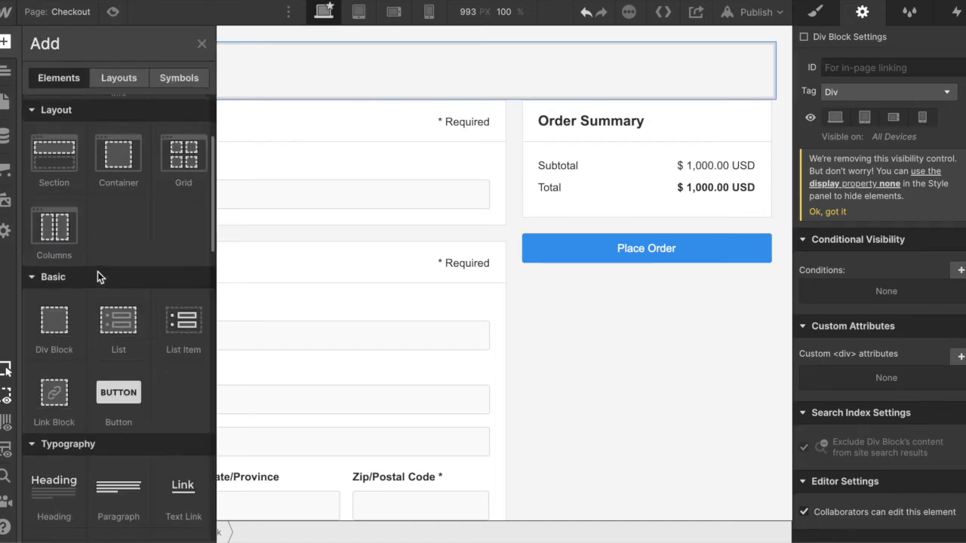
scroll(97, 272, "down", 10)
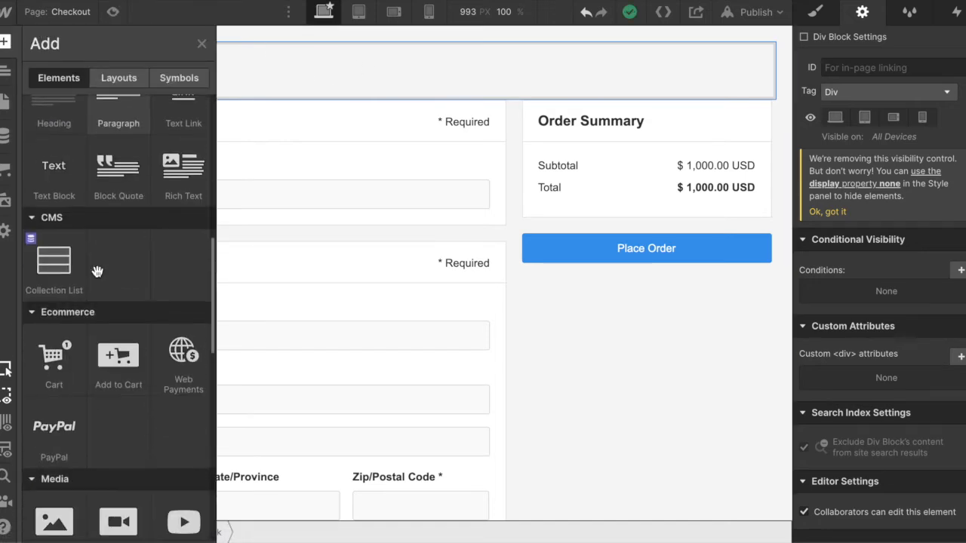
scroll(132, 430, "down", 3)
left_click_drag(51, 378, 370, 58)
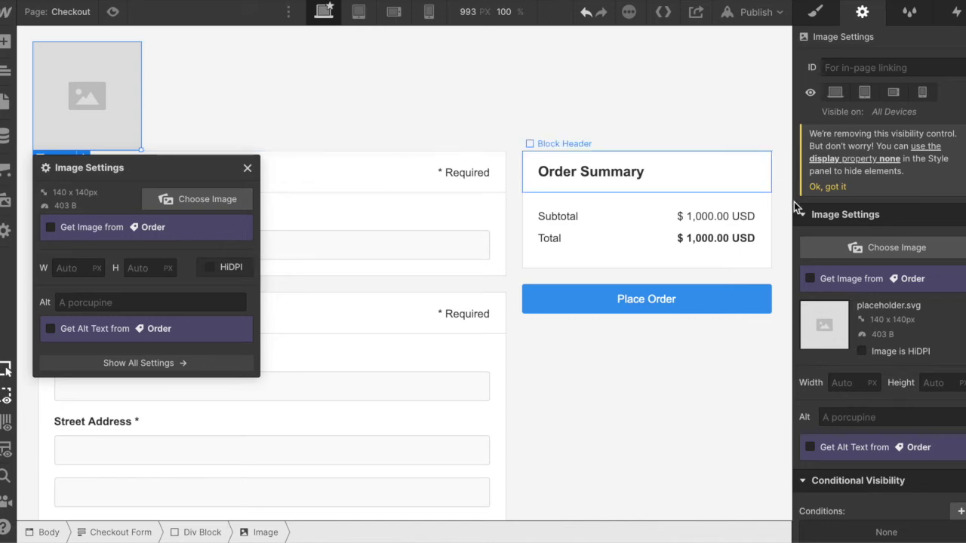
- Set the placeholder image's display to block and center it horizontally in the div block
left_click(808, 15)
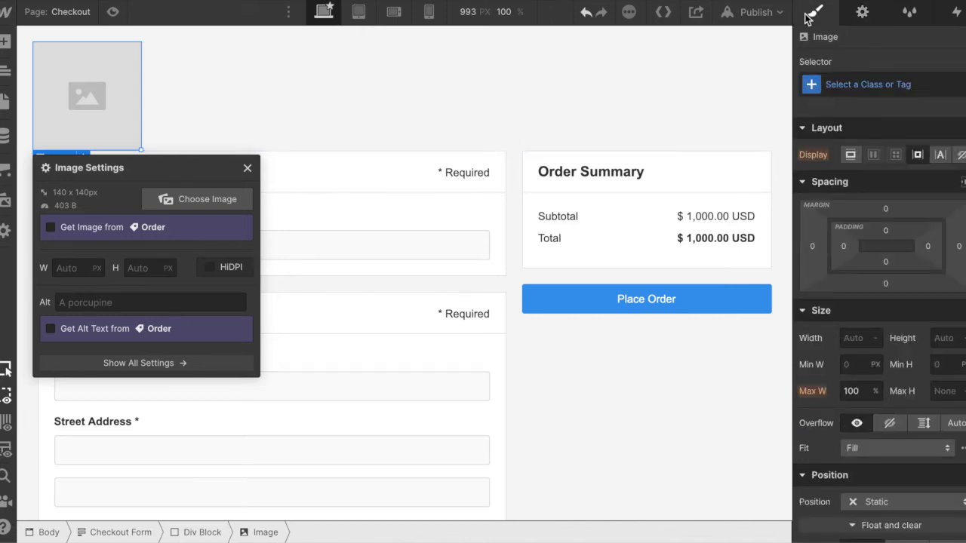
left_click(846, 159)
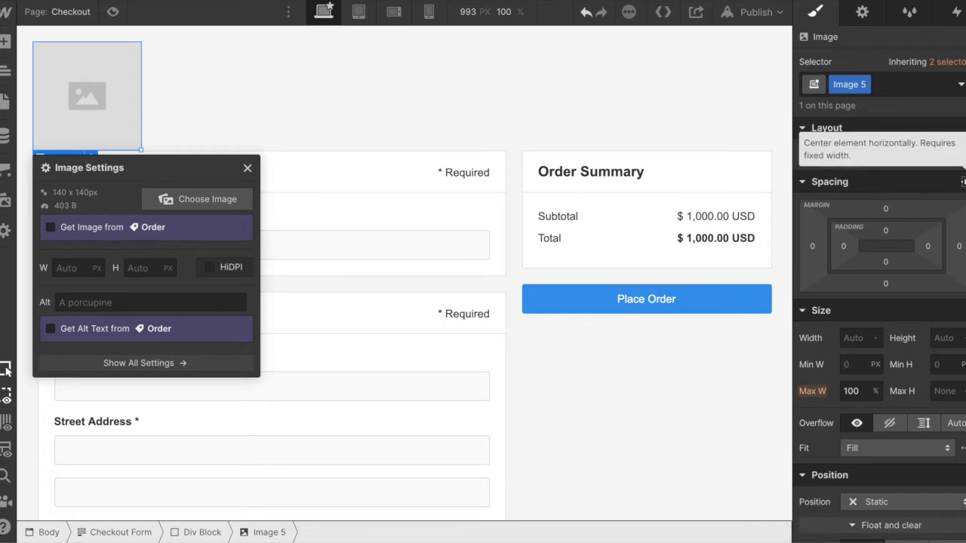
left_click(961, 182)
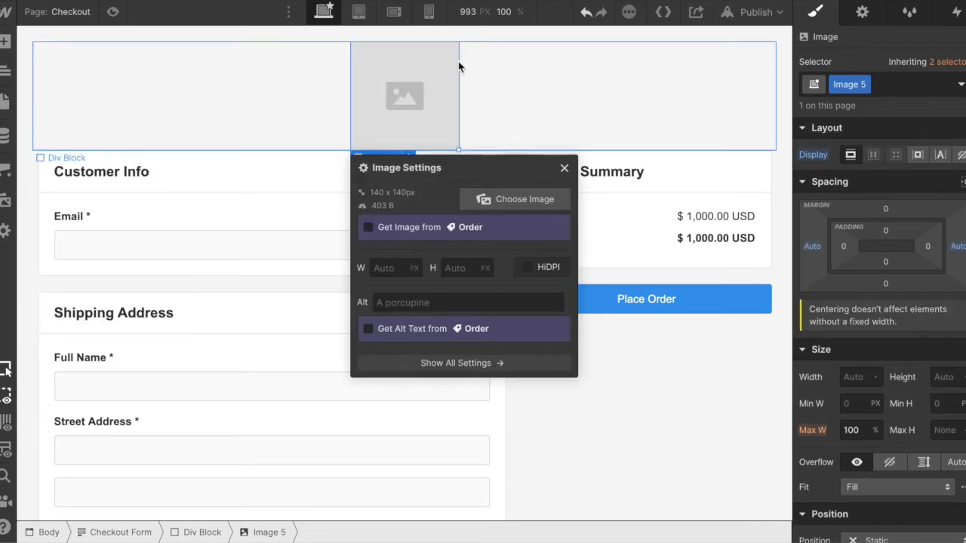
- Set the hue of the text color to 214 for the div block around the image
left_click(688, 90)
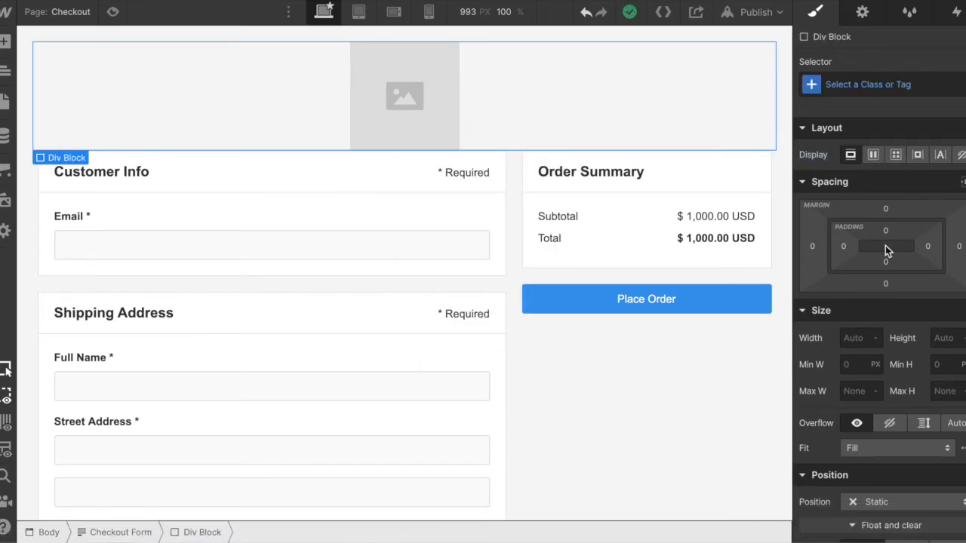
scroll(890, 382, "down", 4)
scroll(891, 382, "down", 2)
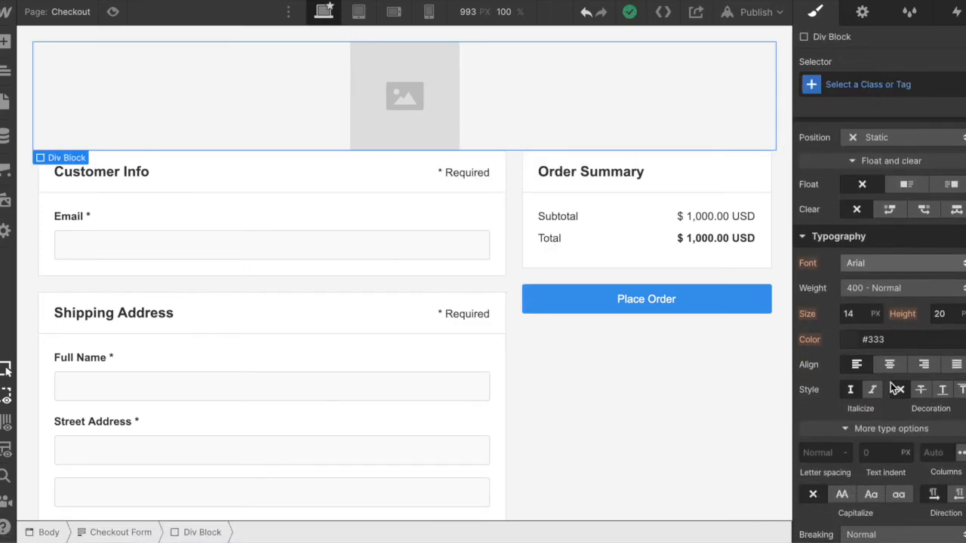
left_click(846, 337)
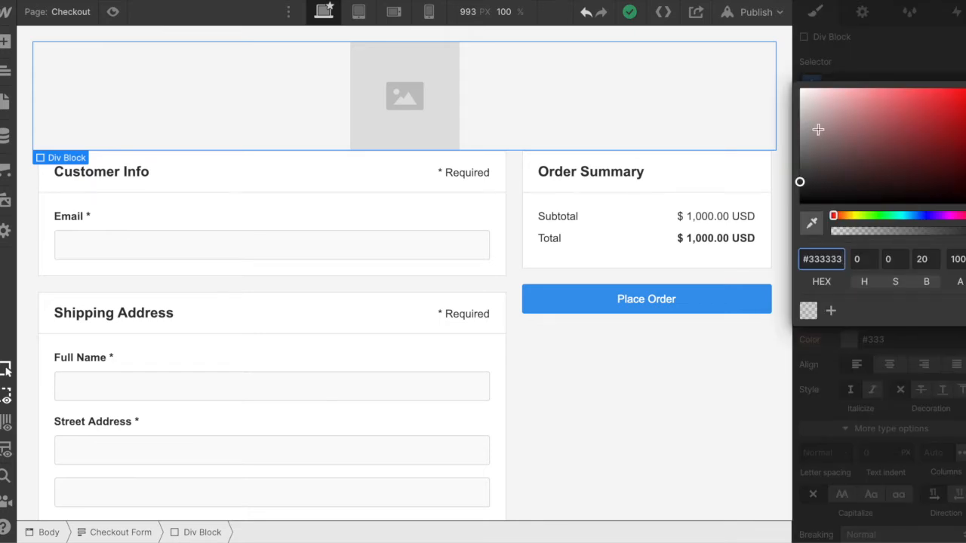
left_click(911, 216)
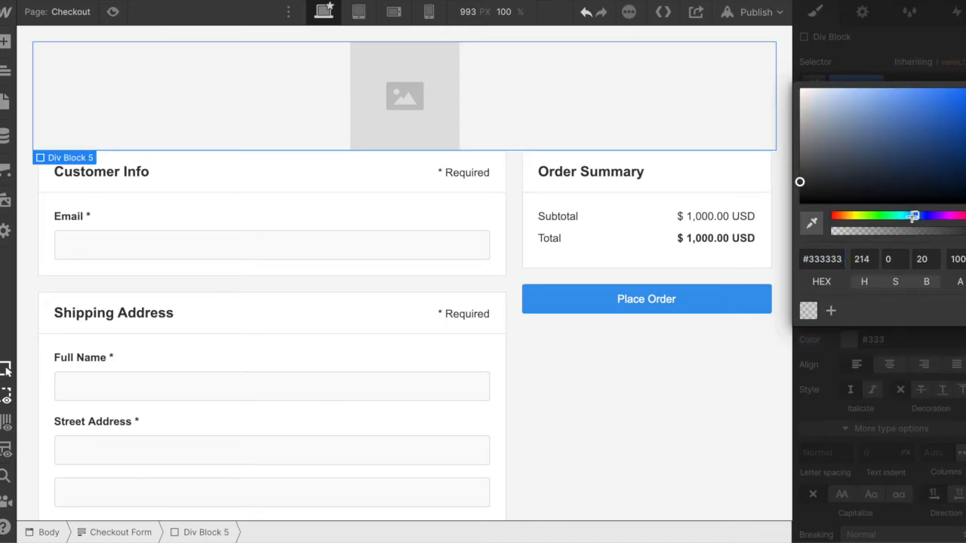
left_click(875, 377)
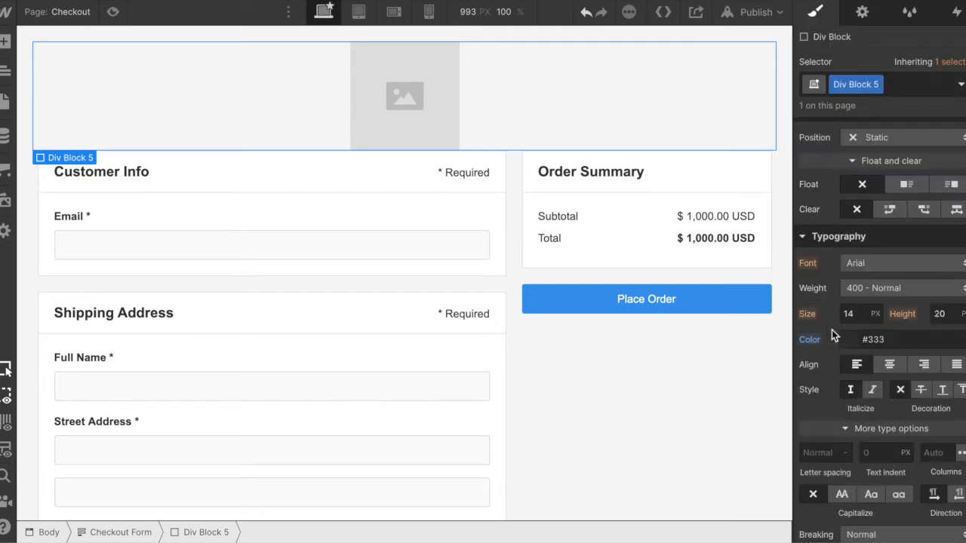
- Give the div block around the image the blue background color #0696df
scroll(850, 346, "down", 1)
scroll(849, 349, "down", 1)
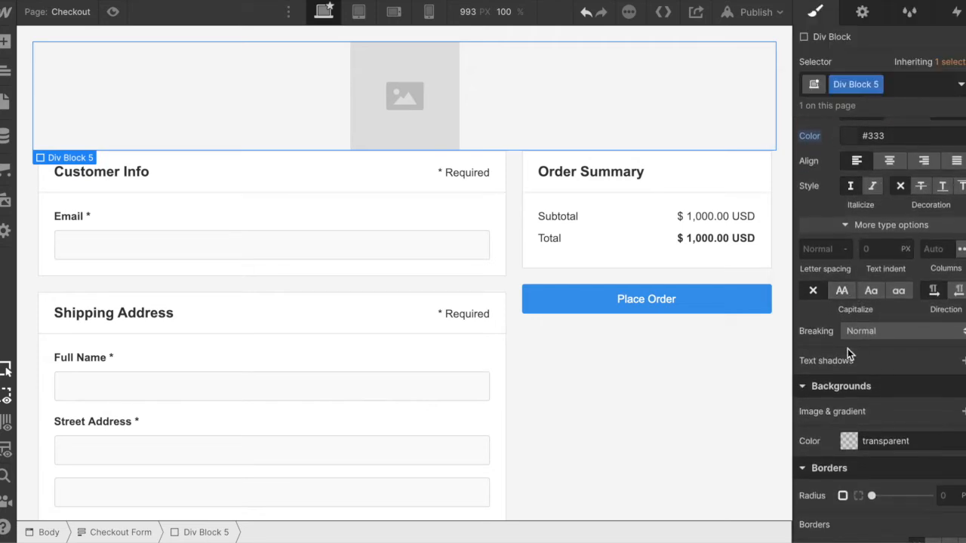
scroll(868, 234, "up", 4)
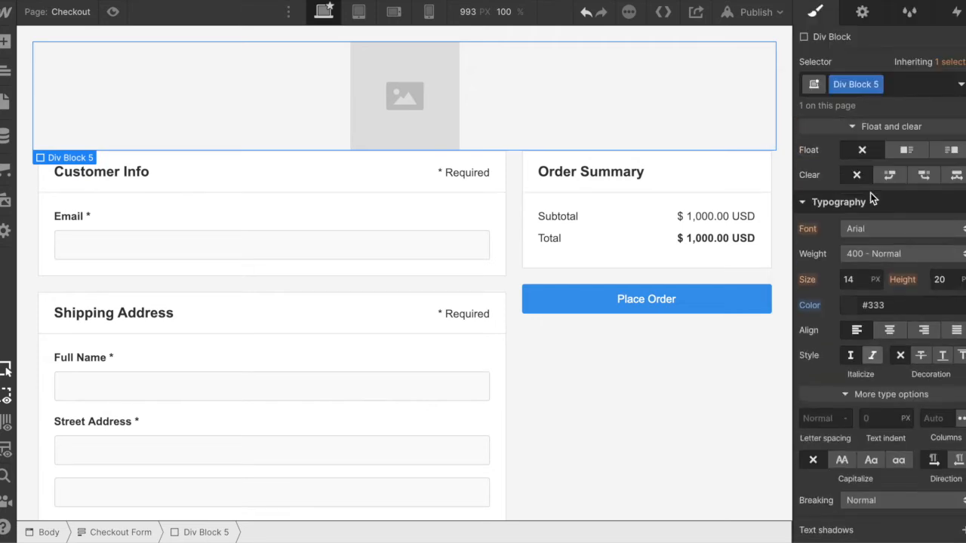
scroll(847, 360, "down", 7)
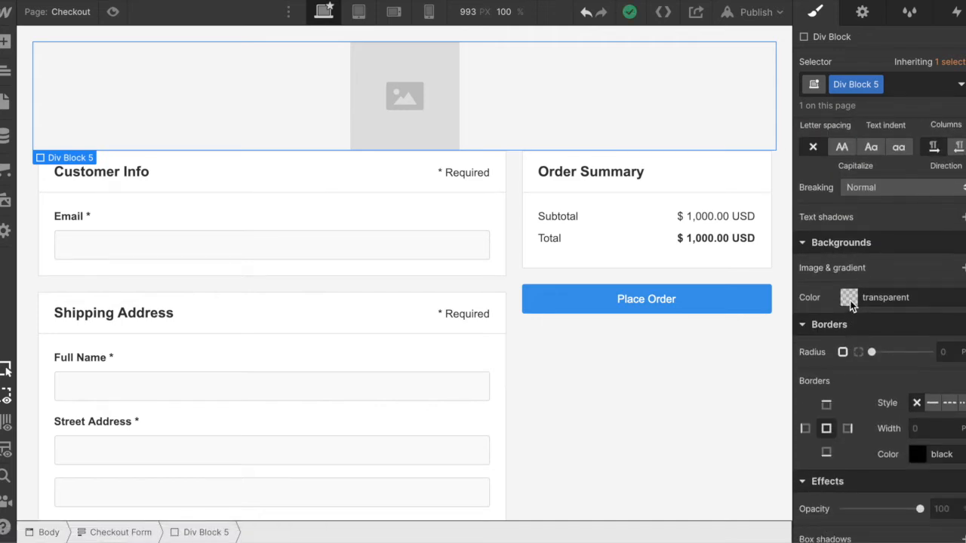
left_click(850, 300)
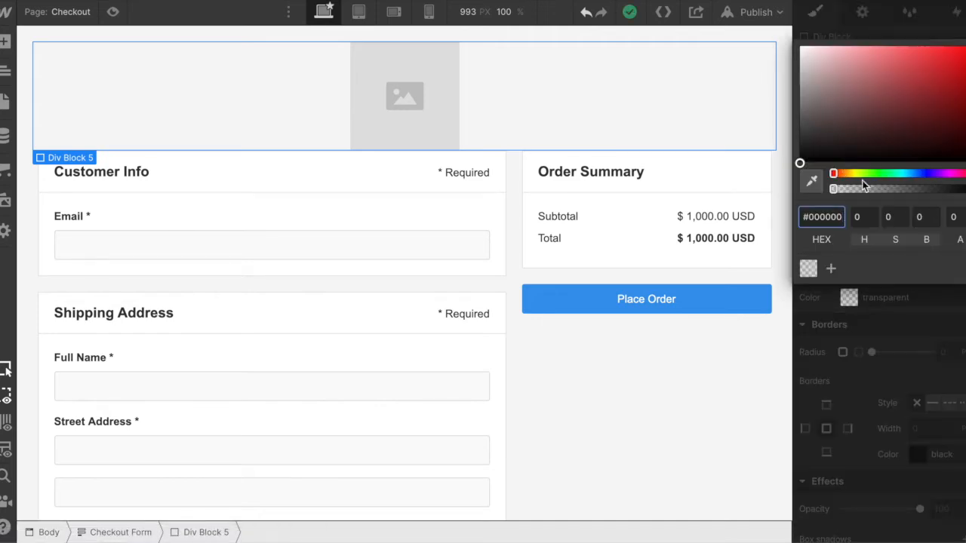
left_click_drag(906, 175, 910, 173)
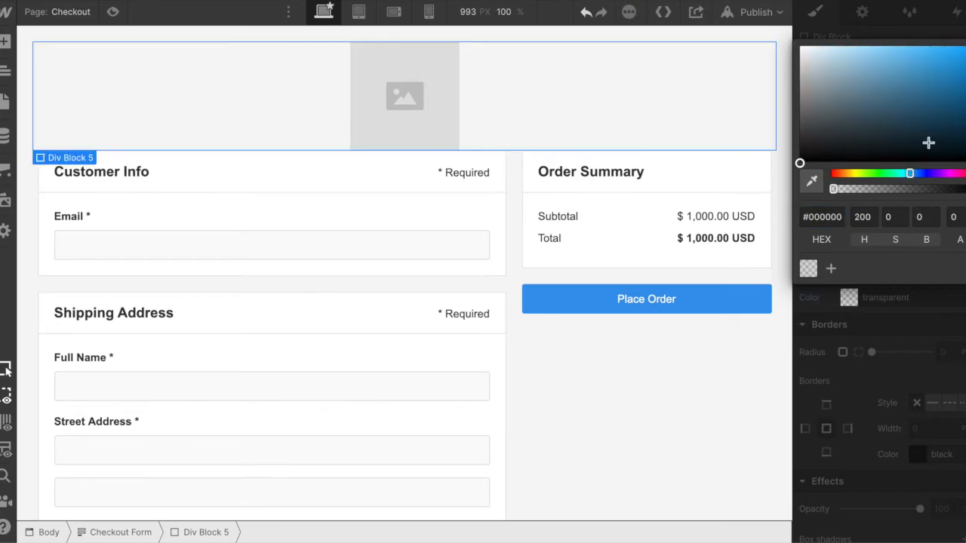
left_click(963, 75)
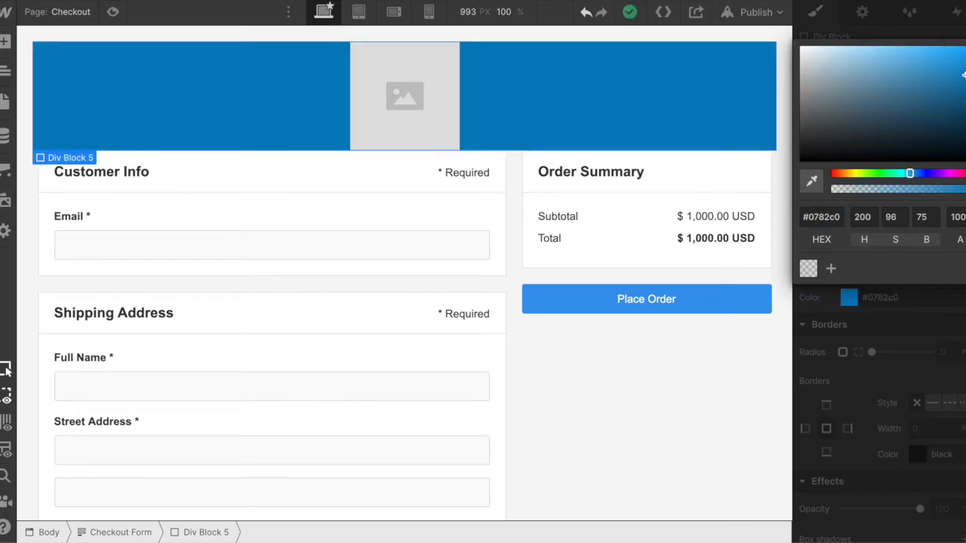
left_click(963, 61)
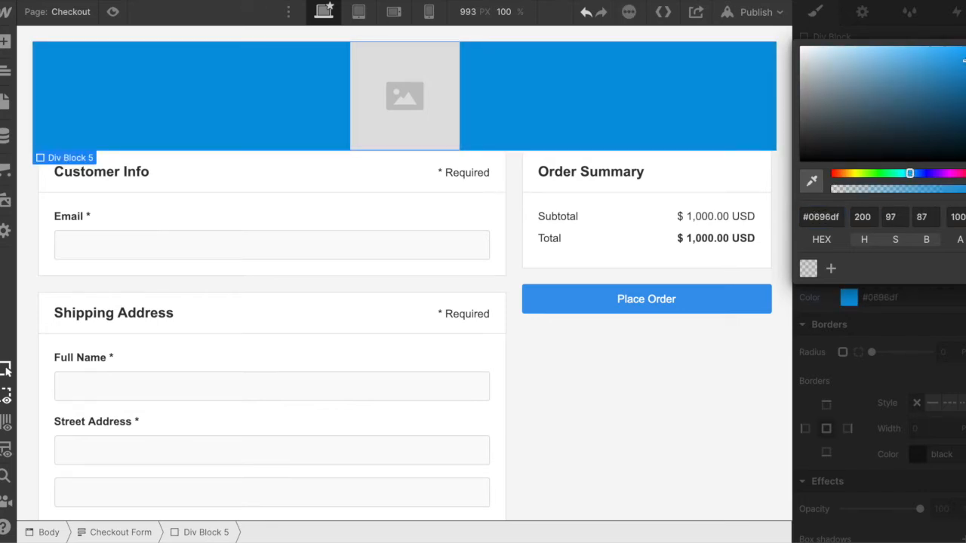
left_click(694, 397)
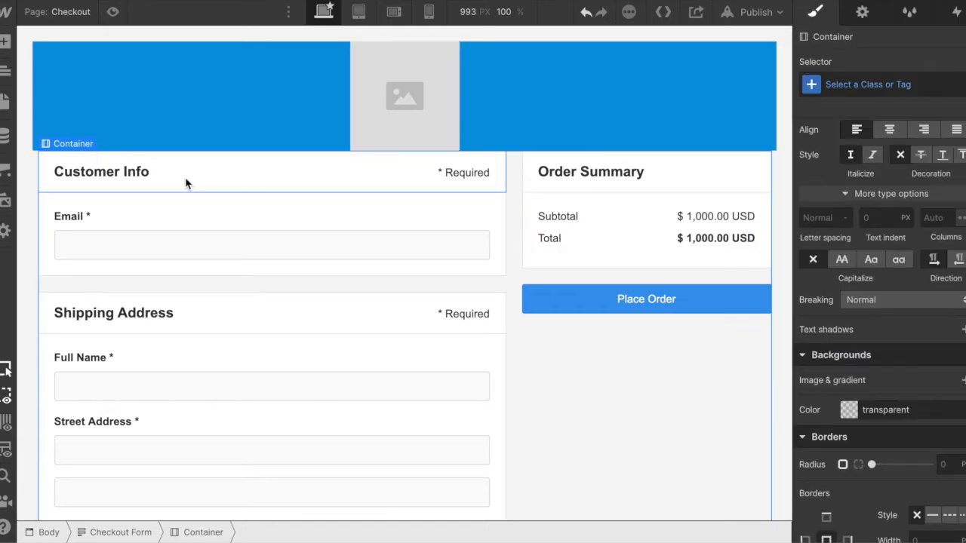
- Try to add a second div block between the blue header and the checkout container, and undo it
left_click(5, 43)
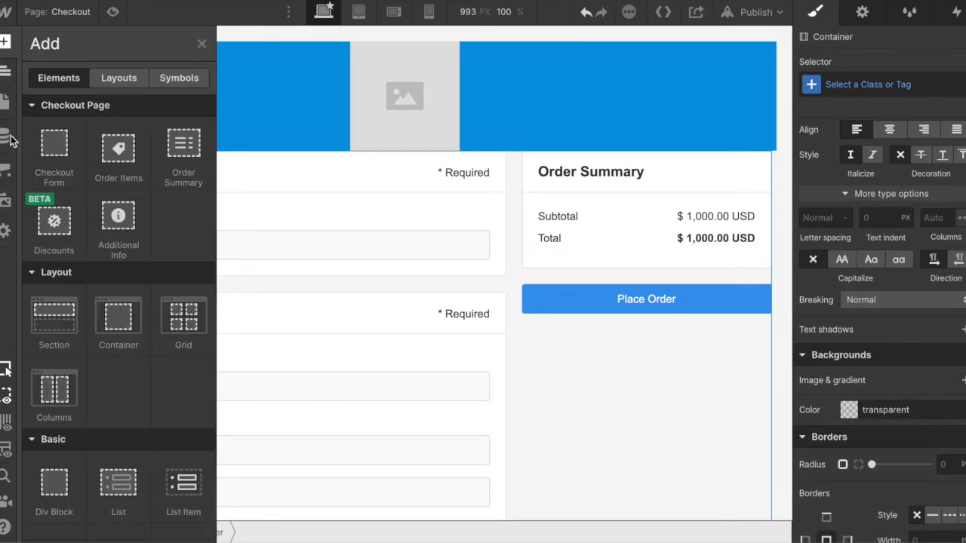
scroll(75, 319, "down", 2)
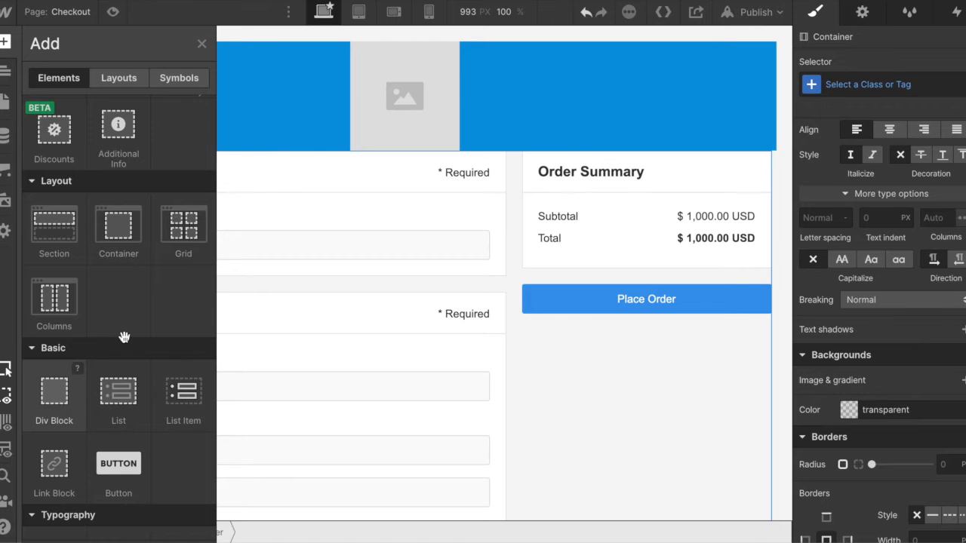
mouse_move(414, 157)
left_mouse_down()
mouse_move(408, 179)
mouse_move(401, 149)
left_mouse_up()
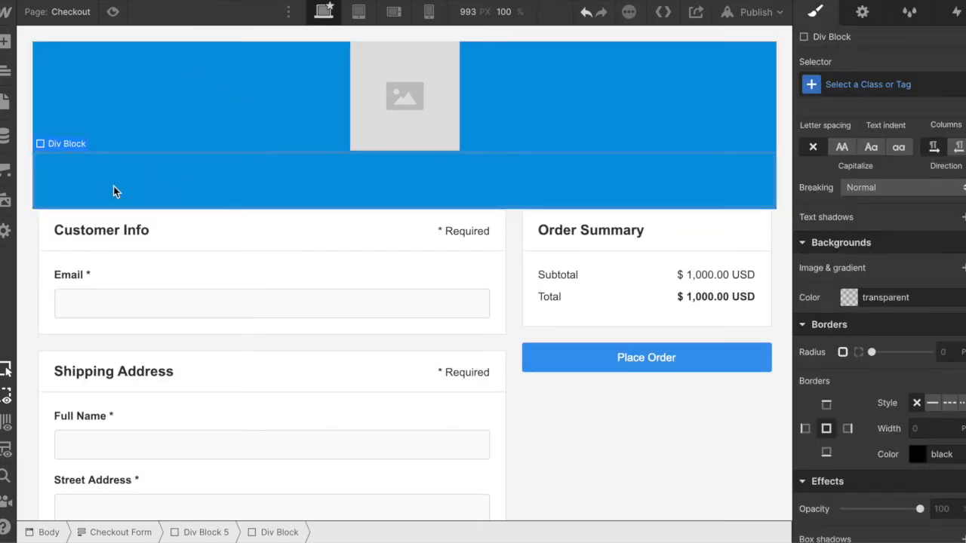
key("ctrl+z")
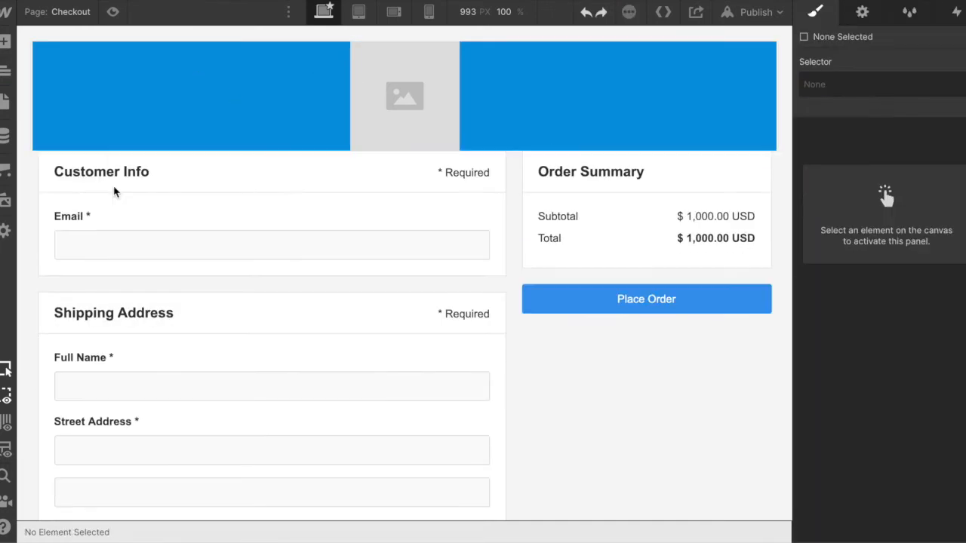
- Try to add a div block at the end of the page, and undo it along with the accidental move of the City label
left_click(7, 44)
scroll(76, 443, "down", 3)
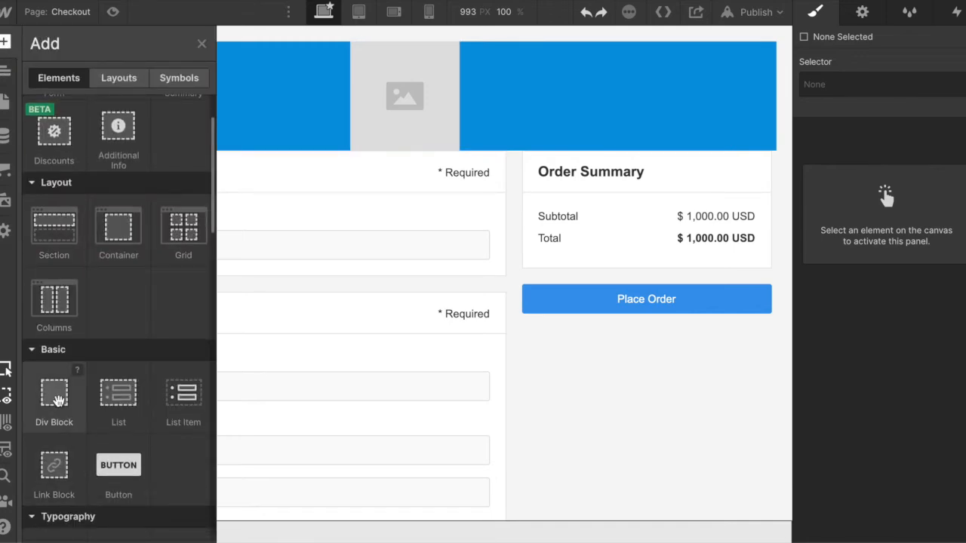
left_click(58, 401)
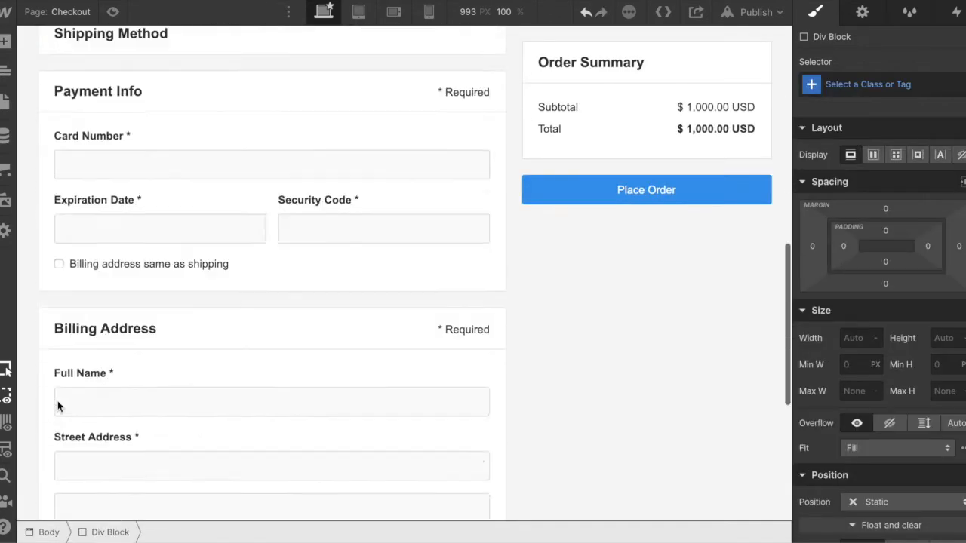
left_click_drag(163, 344, 164, 346)
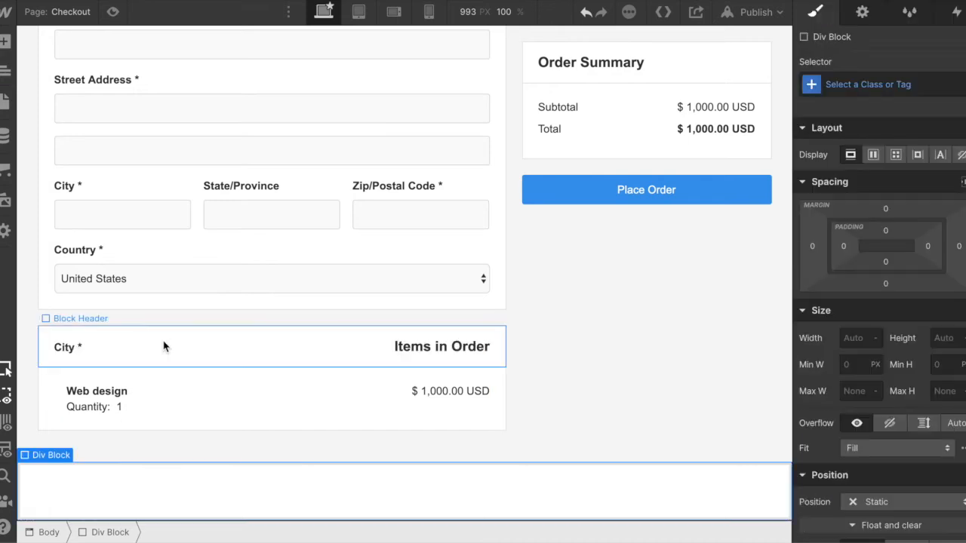
key("ctrl+z")
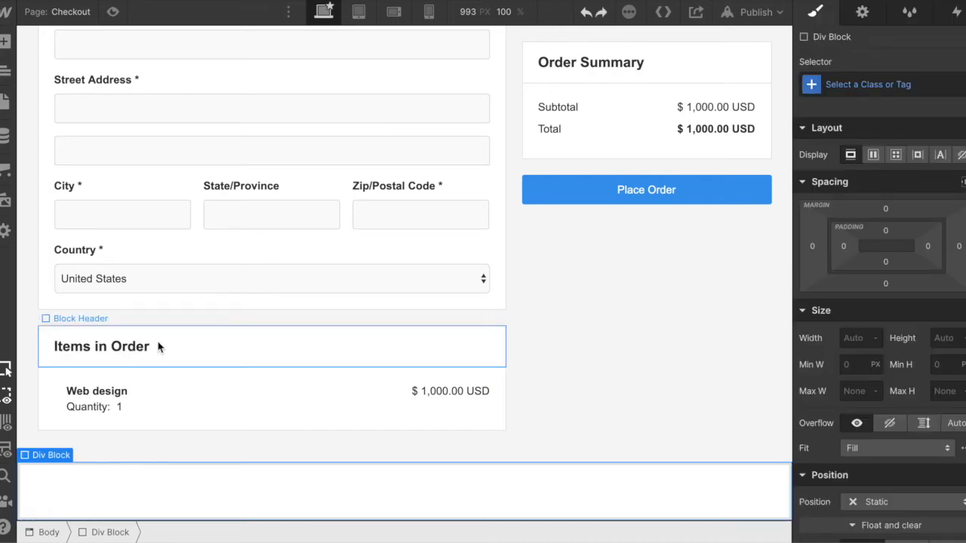
key("ctrl+z")
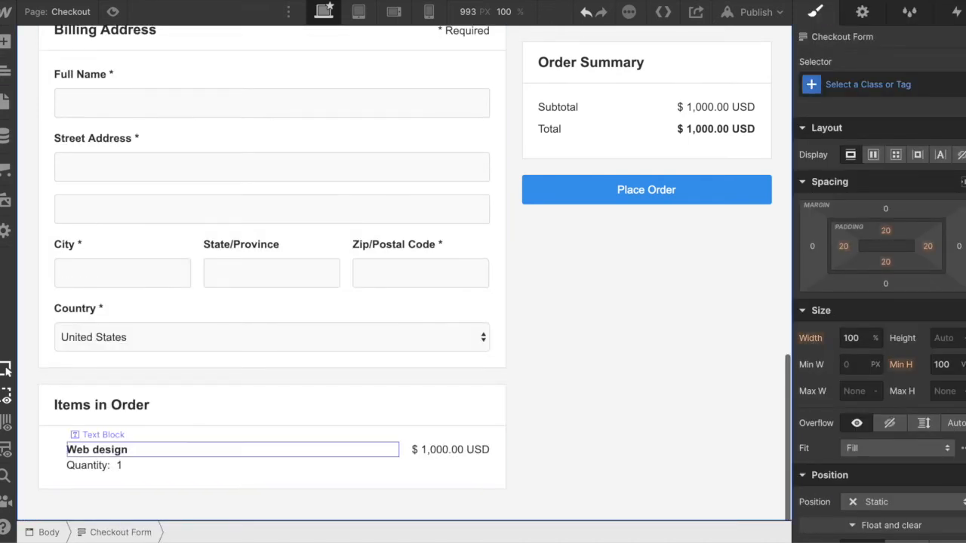
- Add a div block between the blue header and the checkout container, and place a two-column layout inside it
left_click(5, 43)
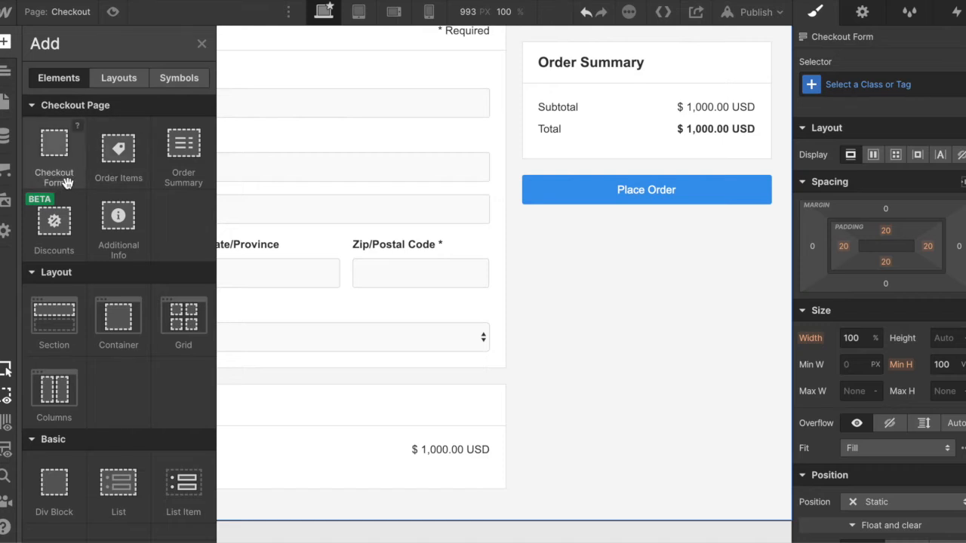
scroll(49, 354, "down", 3)
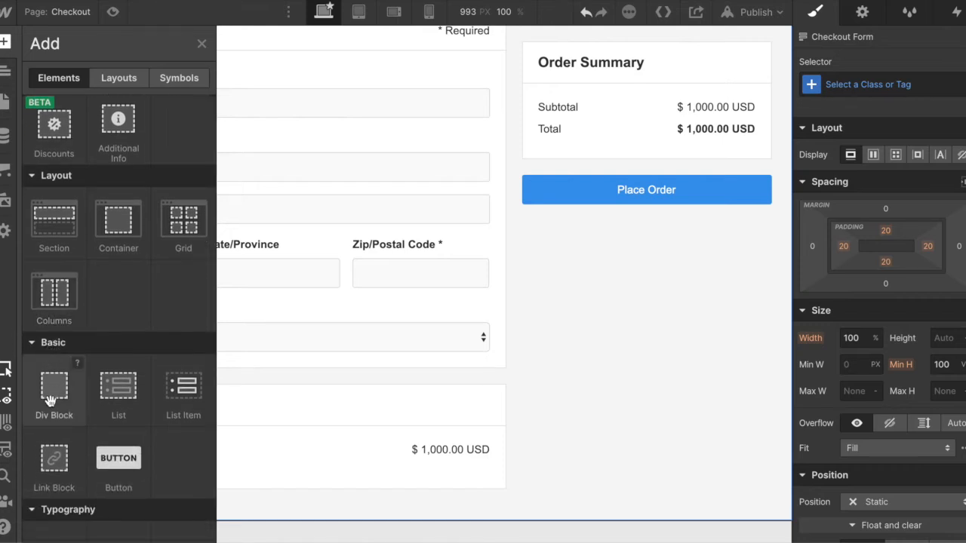
left_click_drag(338, 138, 270, 149)
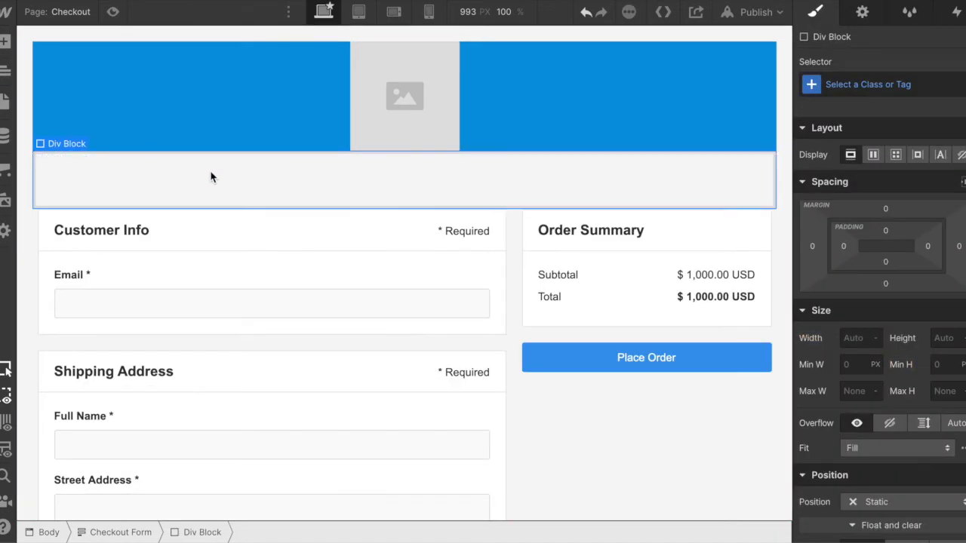
left_click(5, 41)
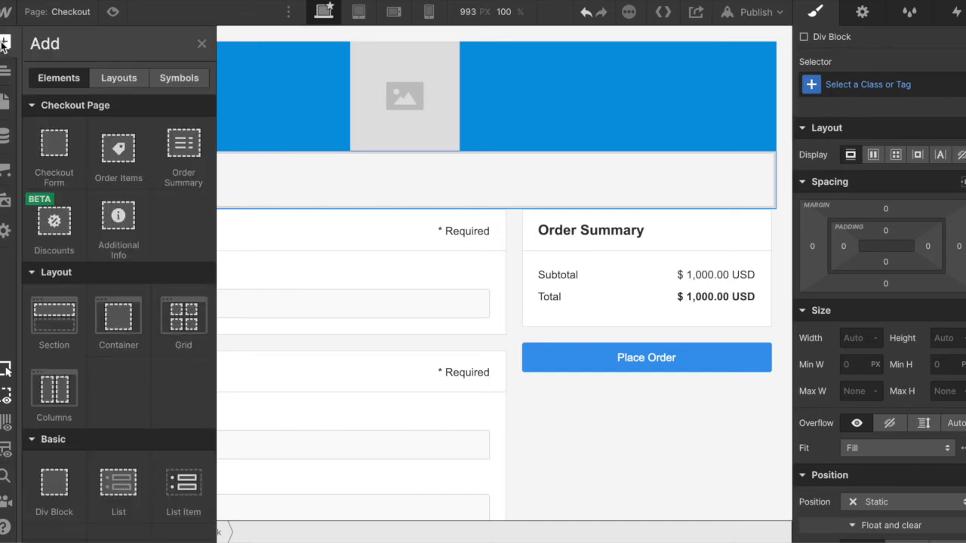
scroll(99, 357, "down", 1)
left_click_drag(66, 332, 404, 183)
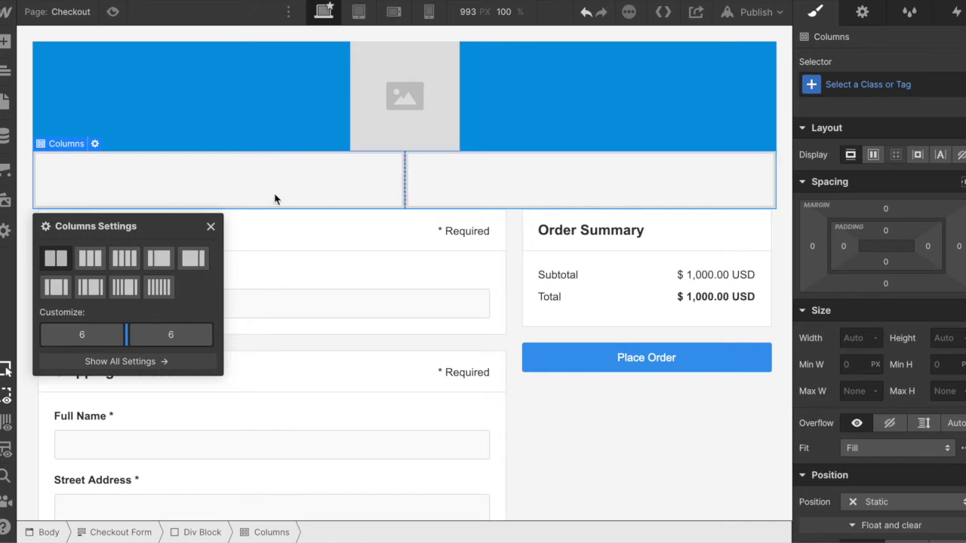
- Add an image to the second column below the blue header and float it right
left_click(4, 42)
scroll(74, 351, "down", 4)
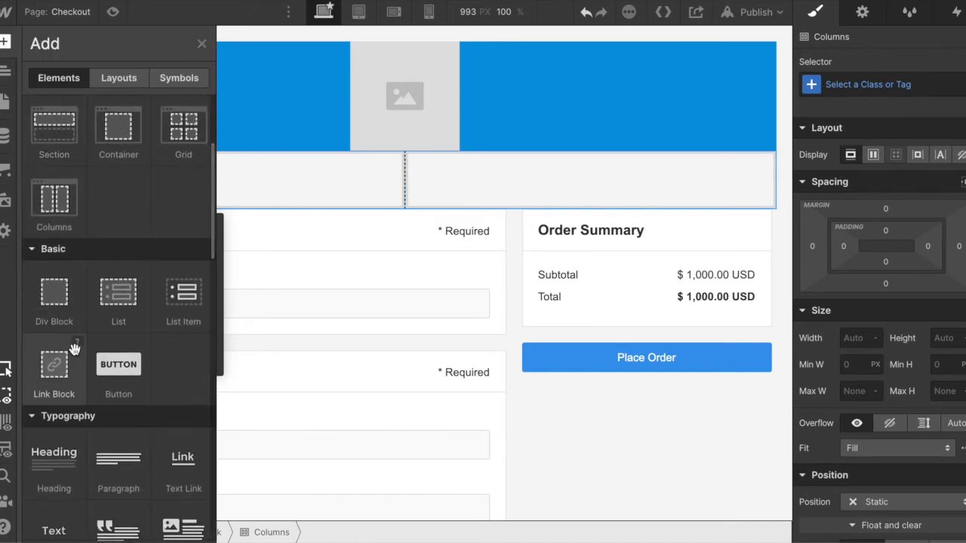
scroll(75, 351, "down", 5)
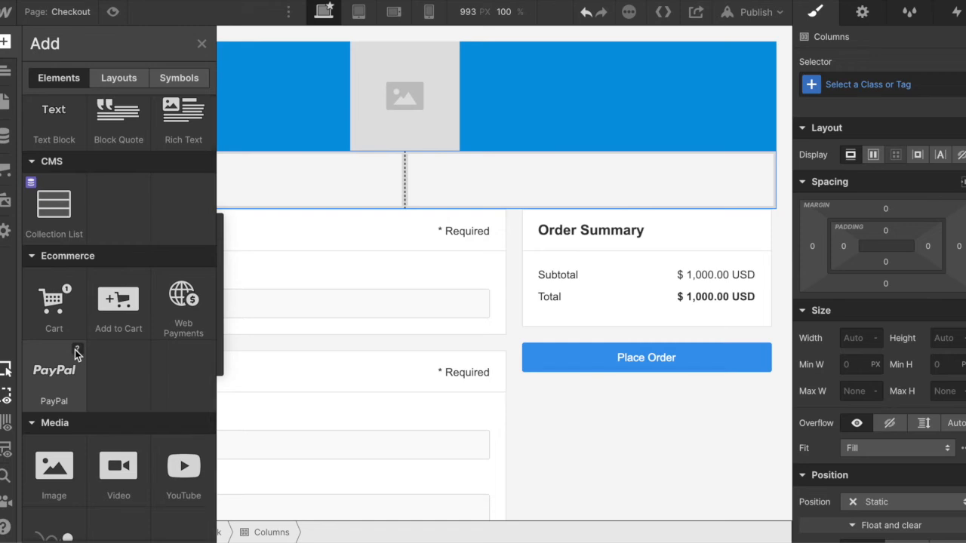
left_click_drag(53, 498, 614, 183)
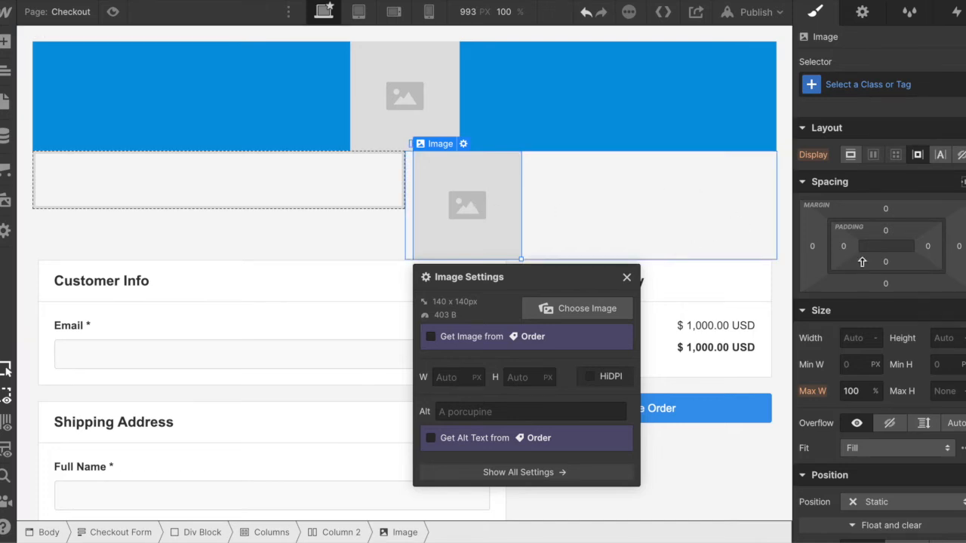
scroll(875, 265, "down", 6)
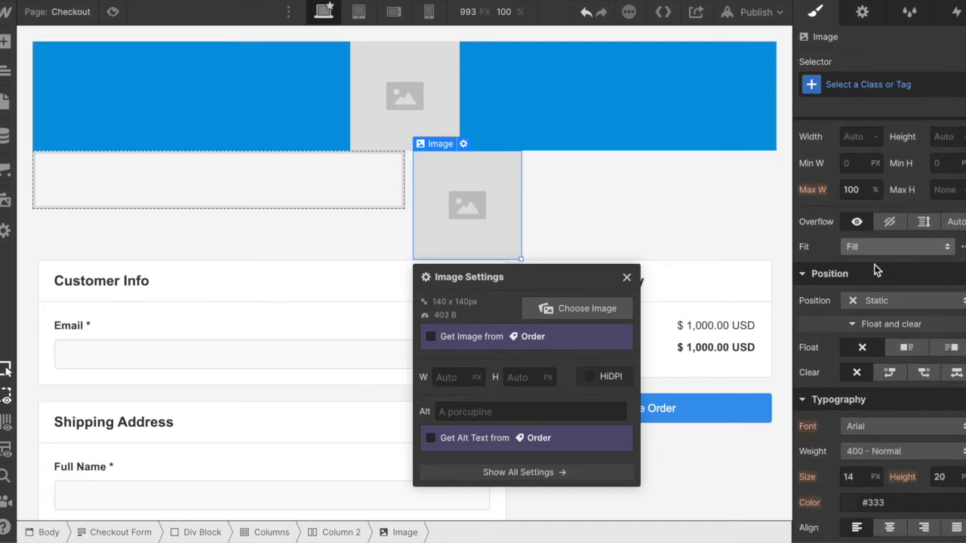
scroll(868, 257, "up", 1)
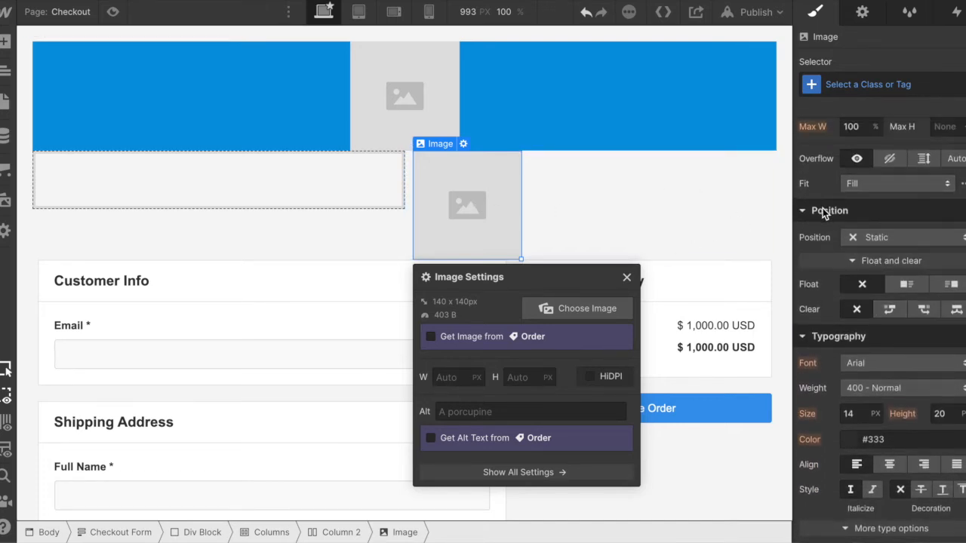
left_click(952, 285)
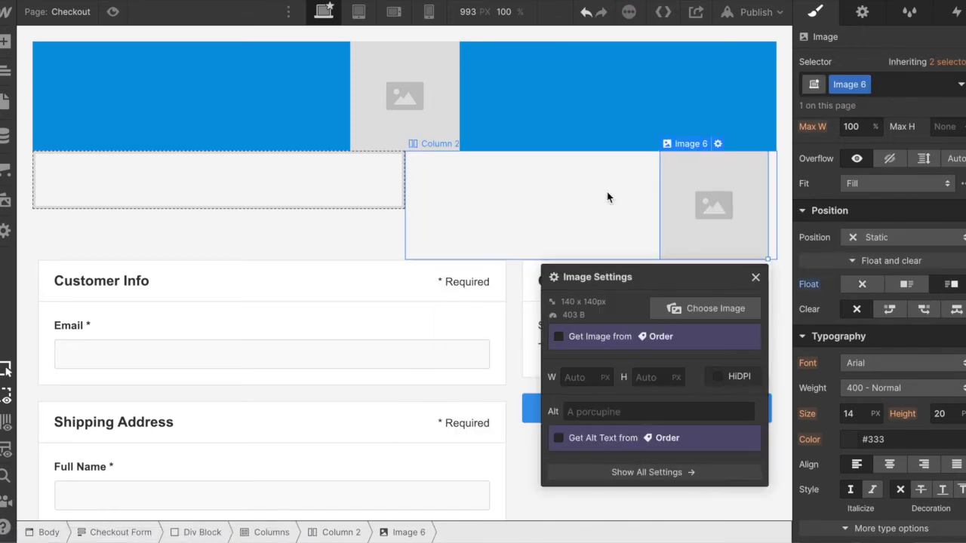
- Add an H1 heading to the first column below the blue header
left_click(128, 184)
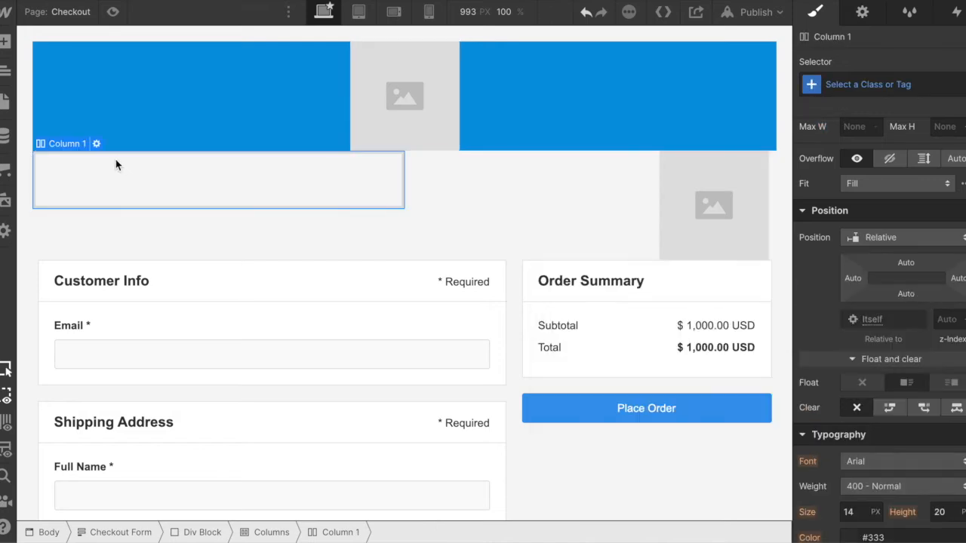
left_click(5, 43)
scroll(88, 334, "down", 5)
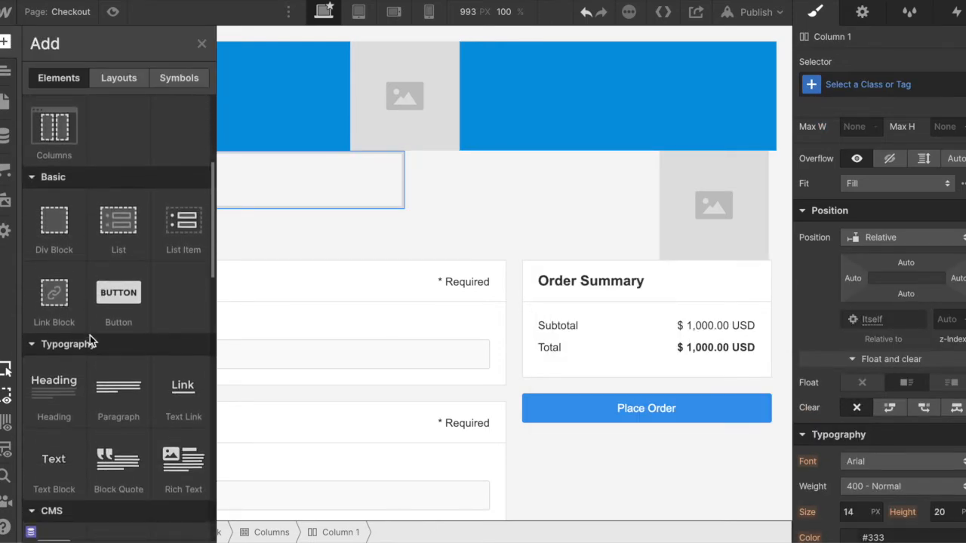
left_click_drag(50, 393, 246, 184)
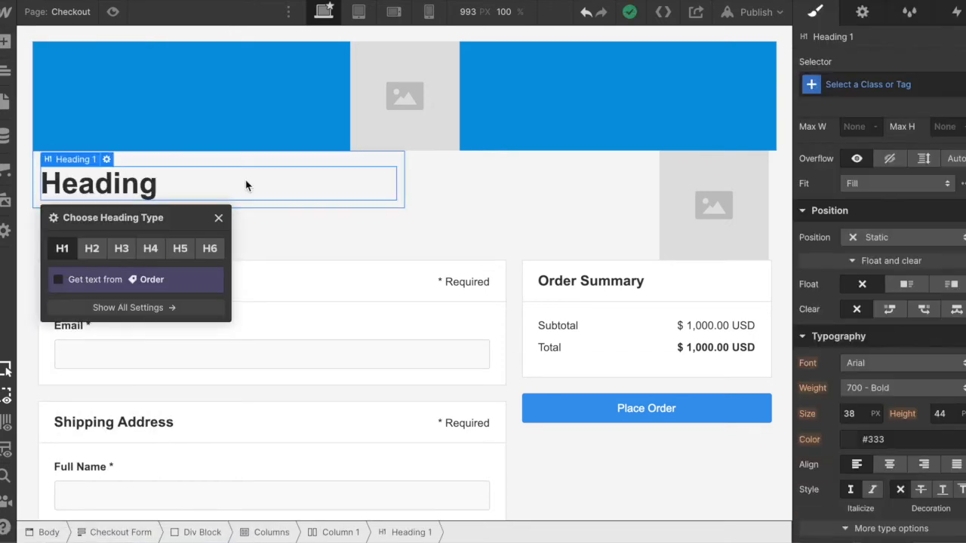
- Add a paragraph below the heading in the first column
left_click(5, 41)
scroll(110, 351, "down", 2)
scroll(110, 351, "down", 5)
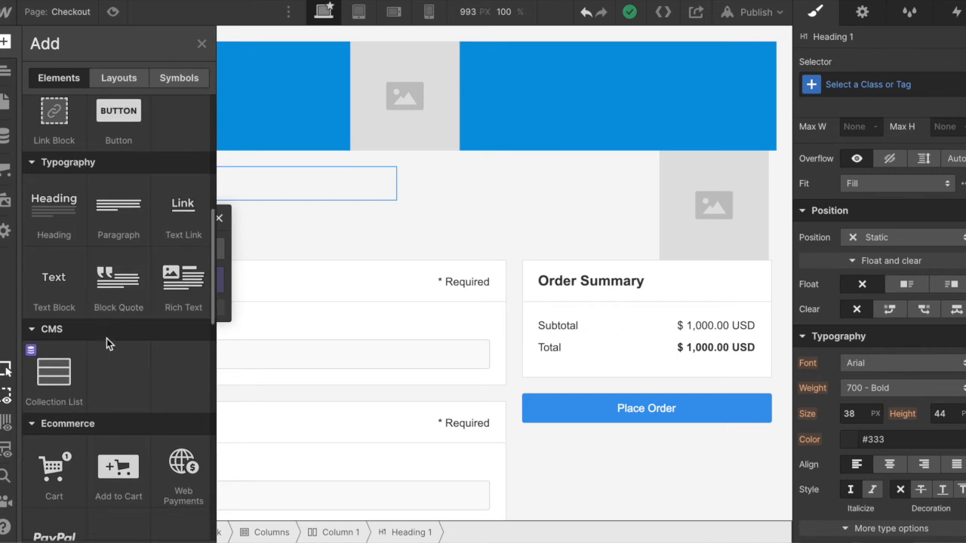
left_click_drag(221, 187, 176, 200)
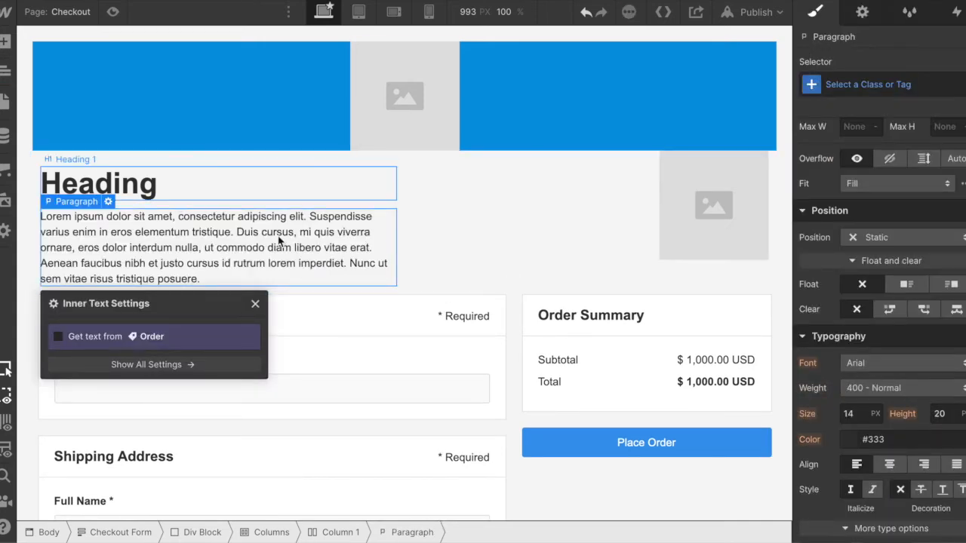
- Set the background color of the div block around the two columns to black (#000000)
left_click(35, 174)
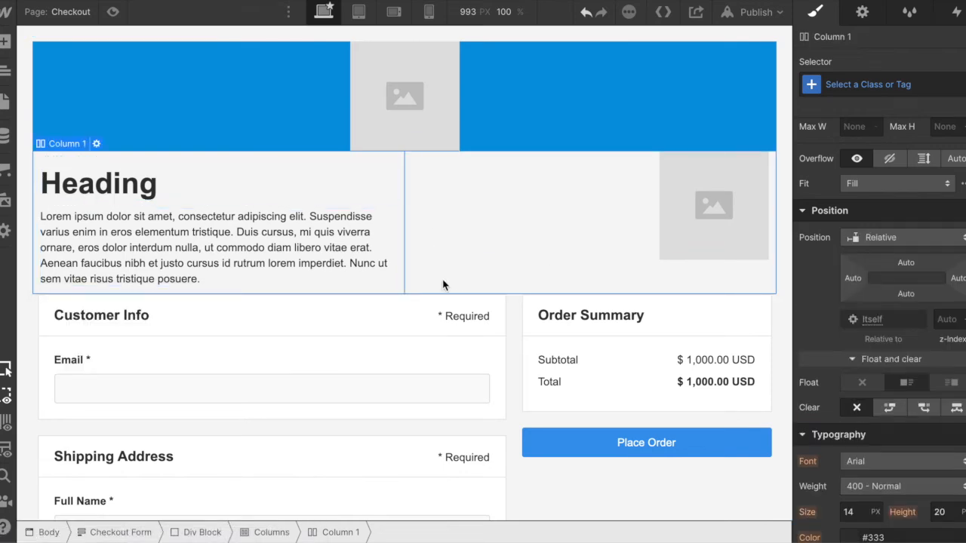
left_click(200, 531)
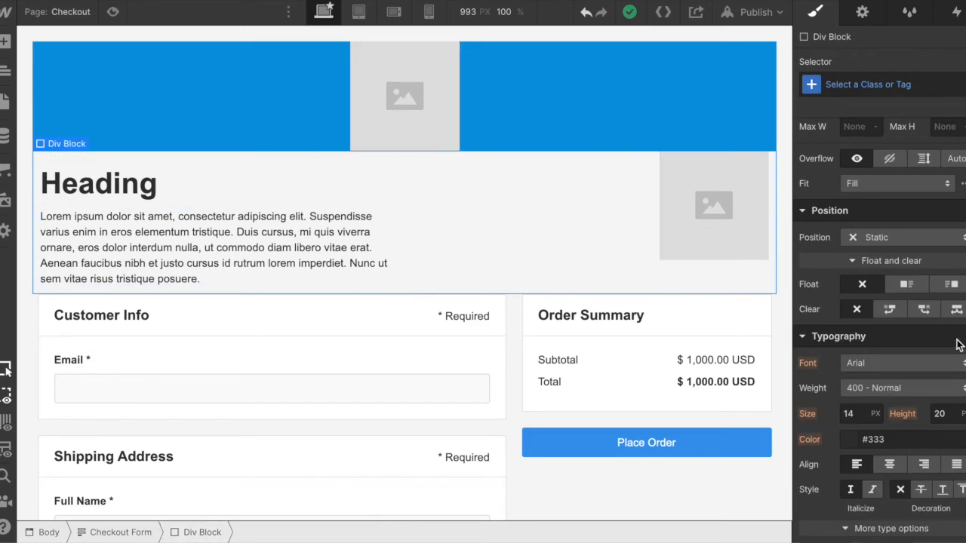
scroll(871, 418, "down", 3)
scroll(871, 418, "down", 3)
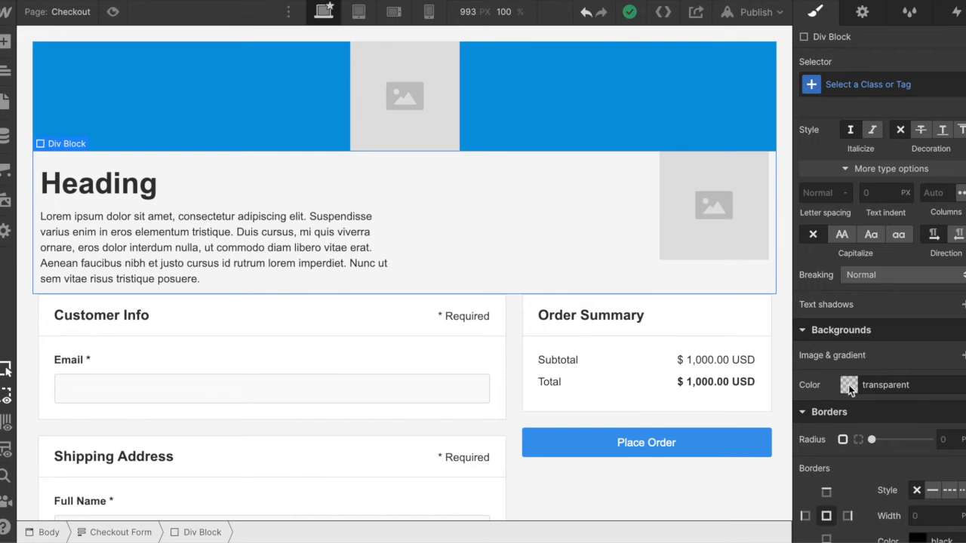
left_click(848, 387)
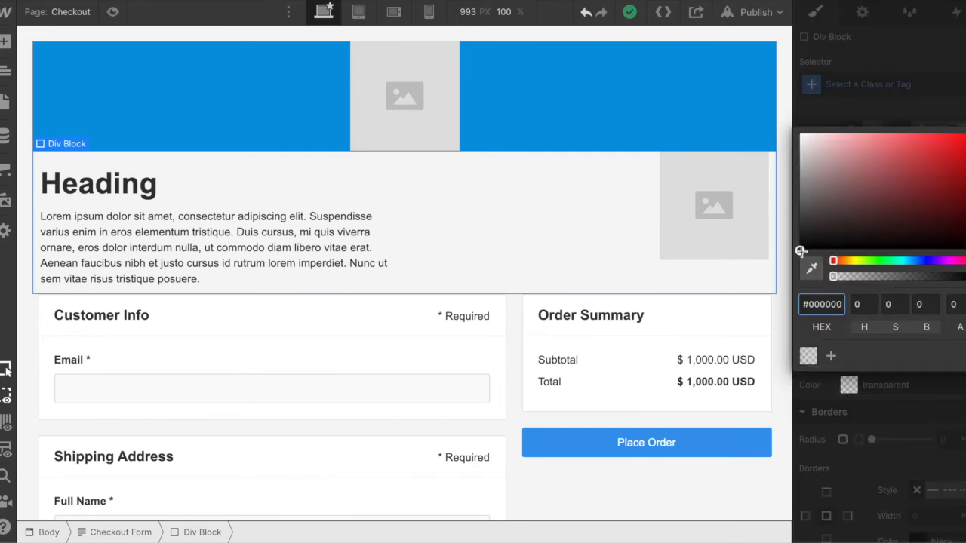
left_click_drag(801, 239, 782, 261)
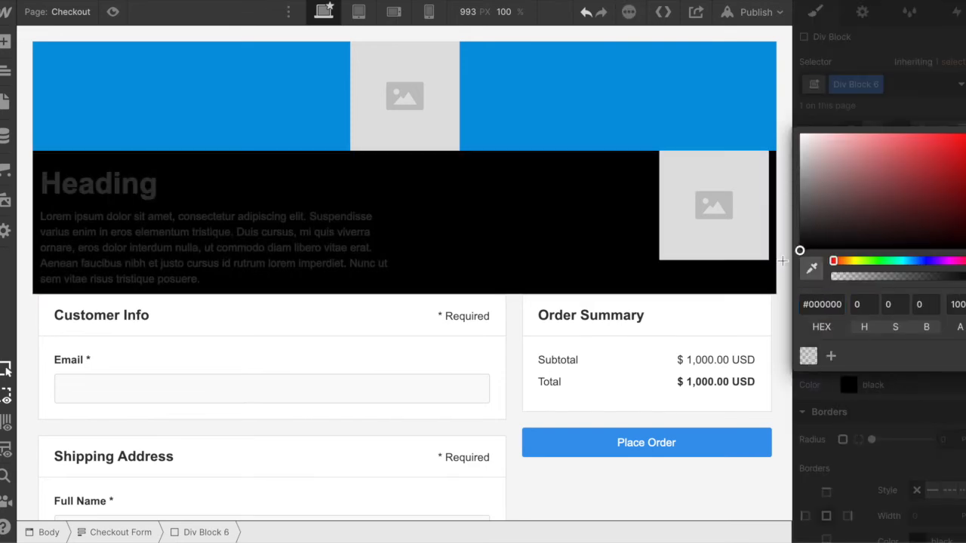
left_click(778, 308)
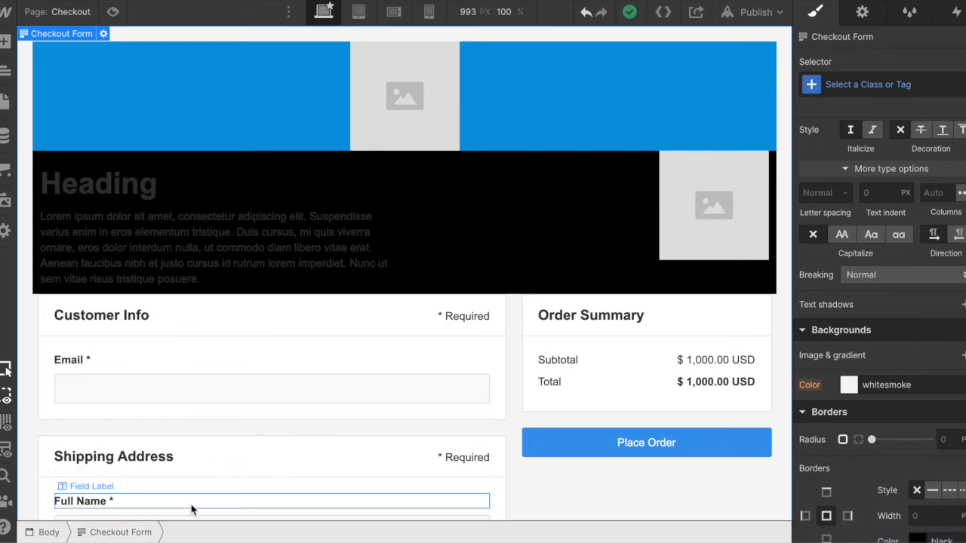
- Set the background color of the whole checkout form to black (#000000)
left_click(588, 217)
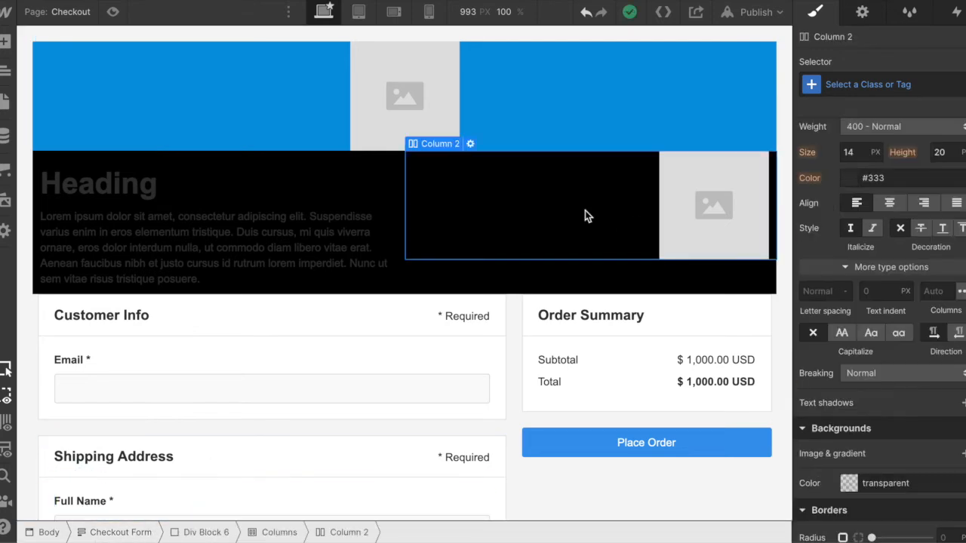
left_click(290, 110)
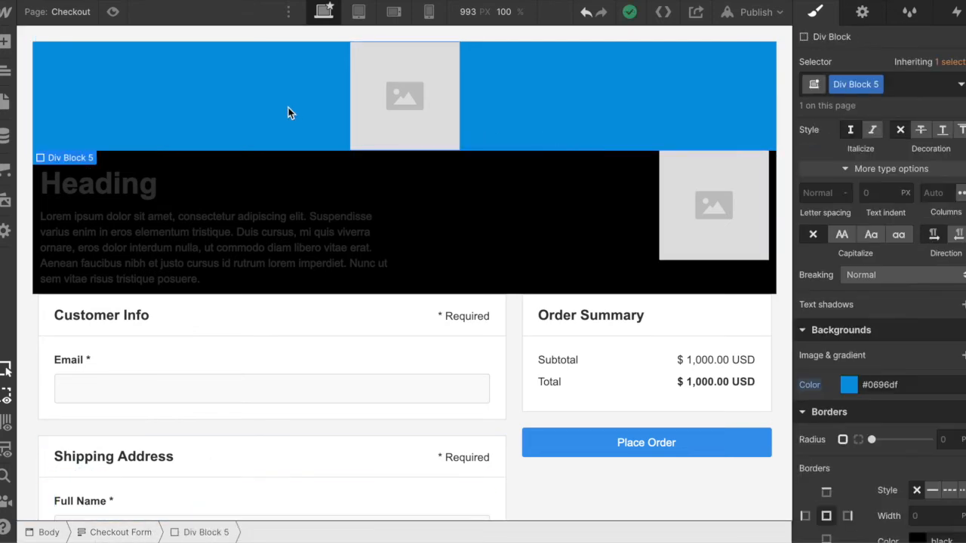
left_click(418, 205)
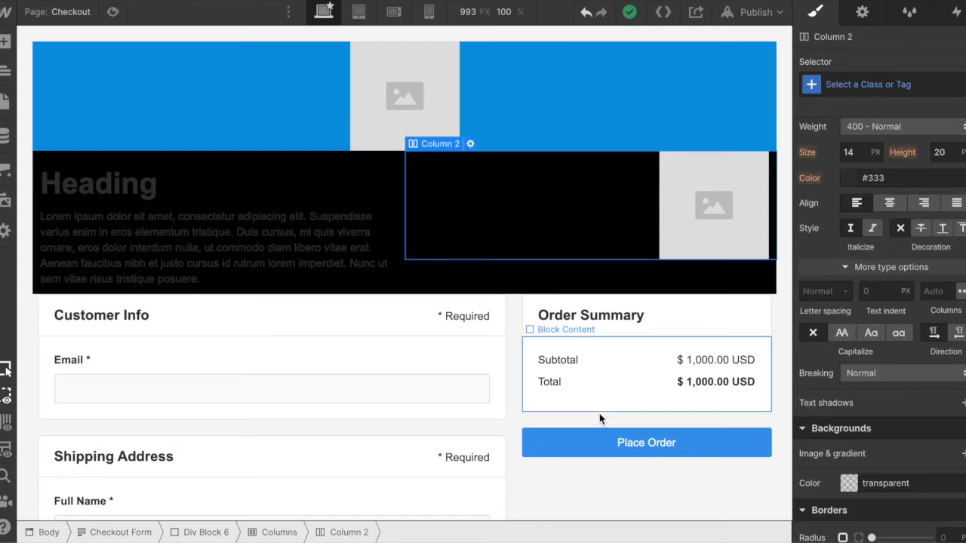
left_click(747, 401)
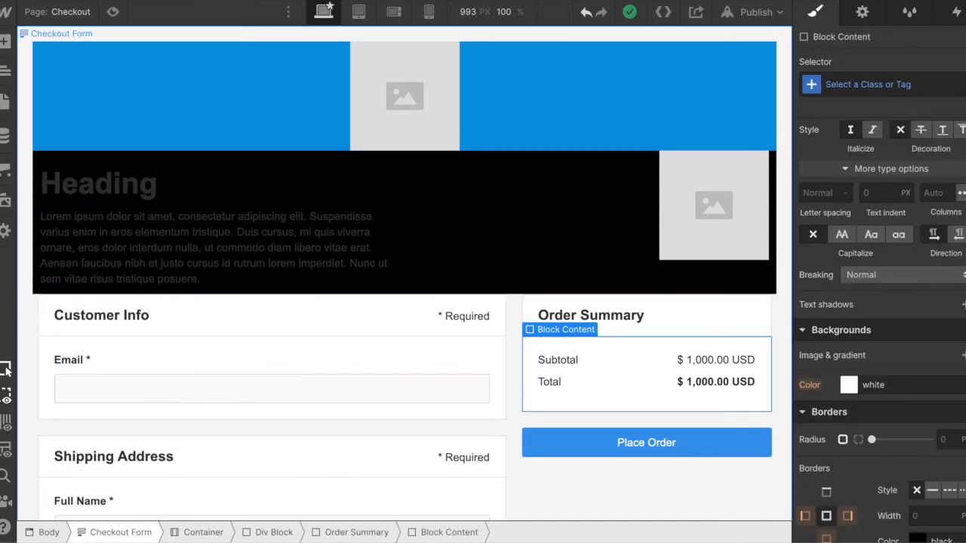
left_click(117, 533)
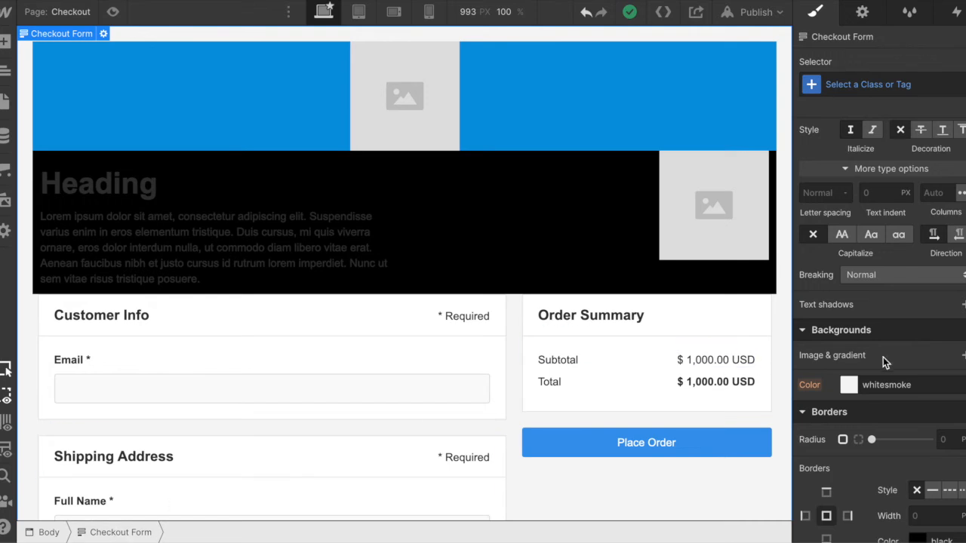
left_click(849, 386)
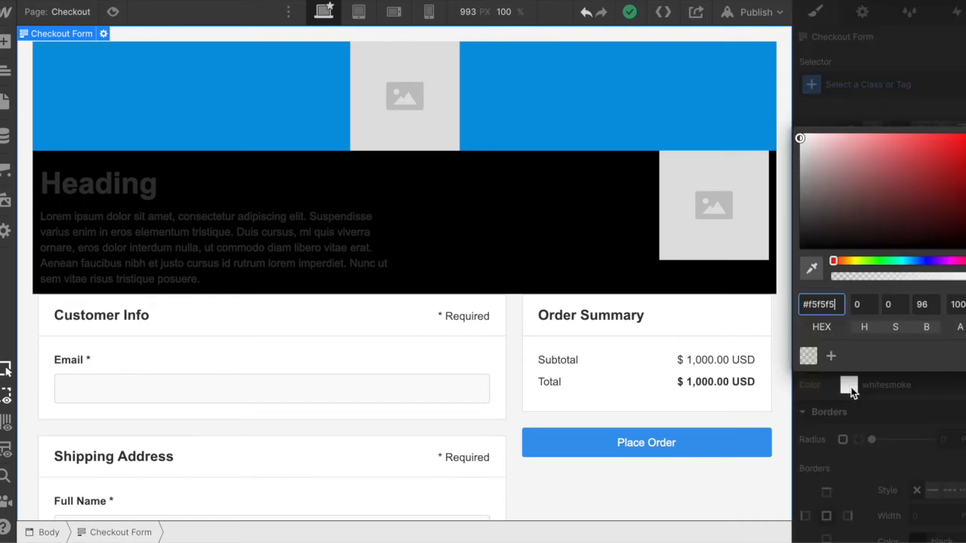
left_click(801, 248)
left_click_drag(788, 263, 777, 274)
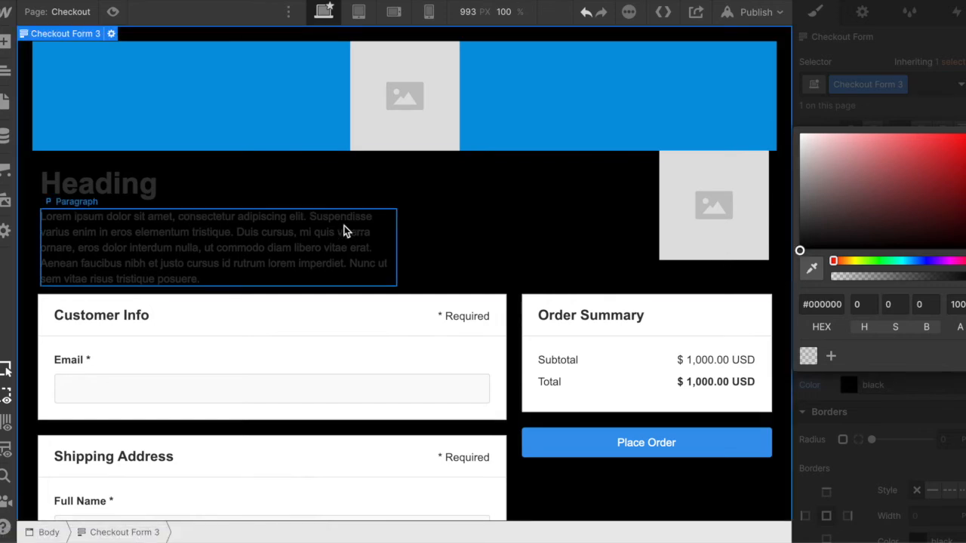
scroll(502, 311, "down", 4)
left_click(628, 370)
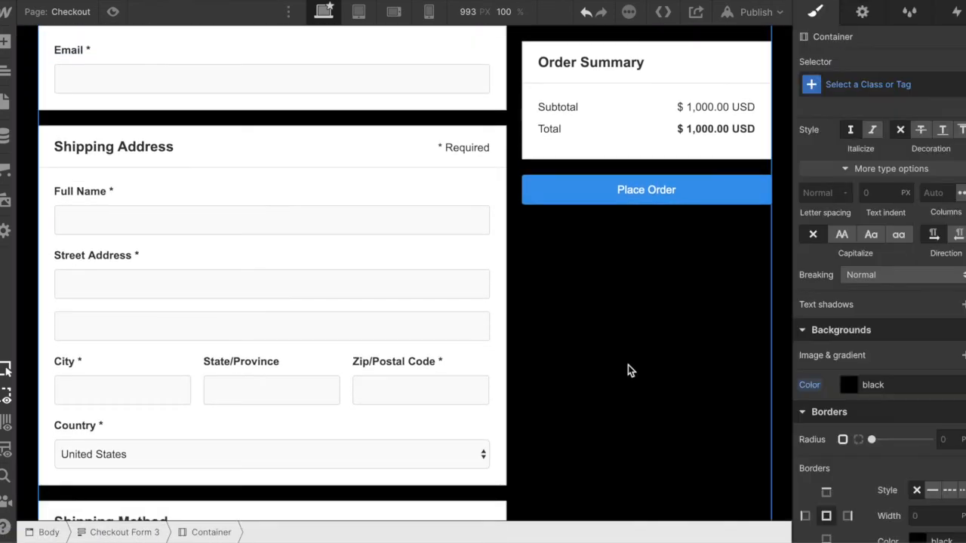
- Set the H1 heading's text color to the header's blue (#0596de) by sampling it from the header
scroll(454, 240, "up", 4)
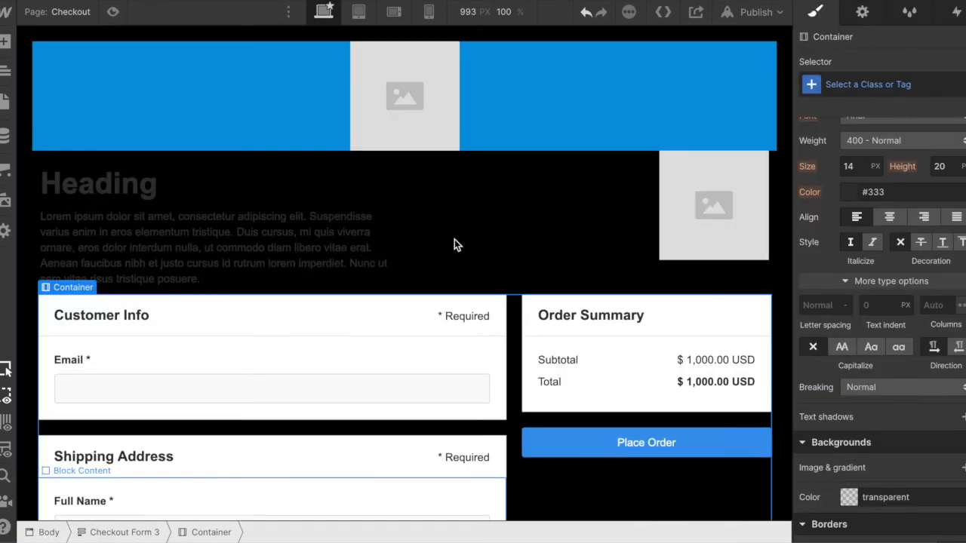
left_click(116, 195)
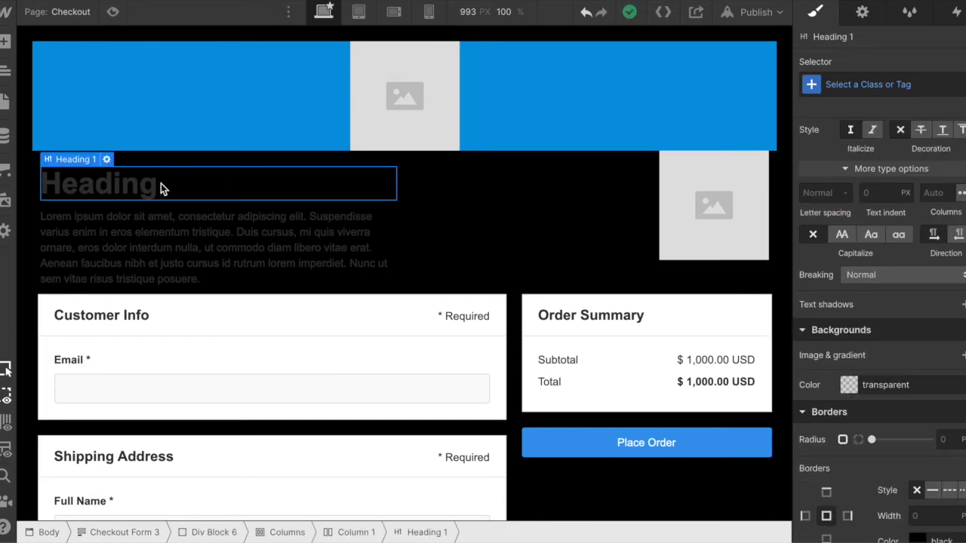
scroll(898, 309, "up", 4)
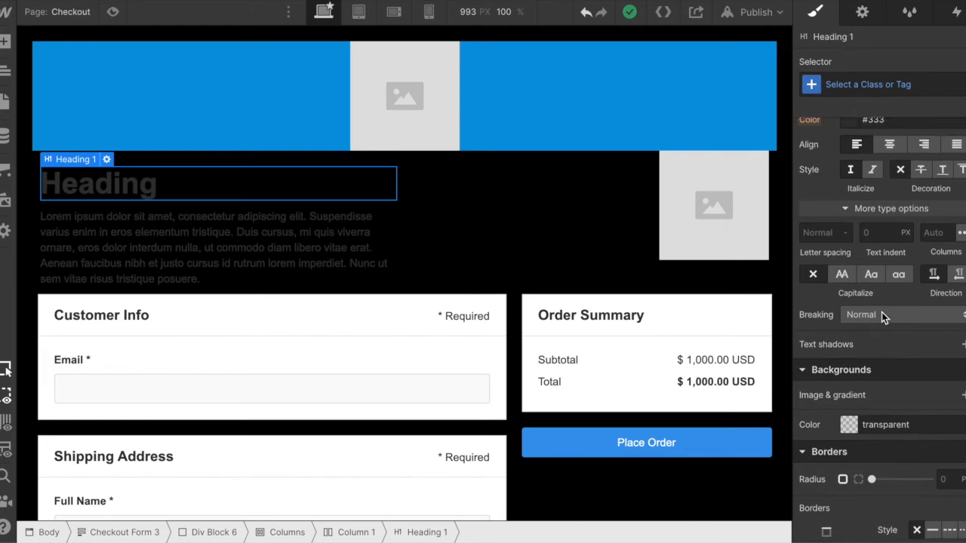
scroll(882, 313, "up", 3)
scroll(881, 312, "down", 3)
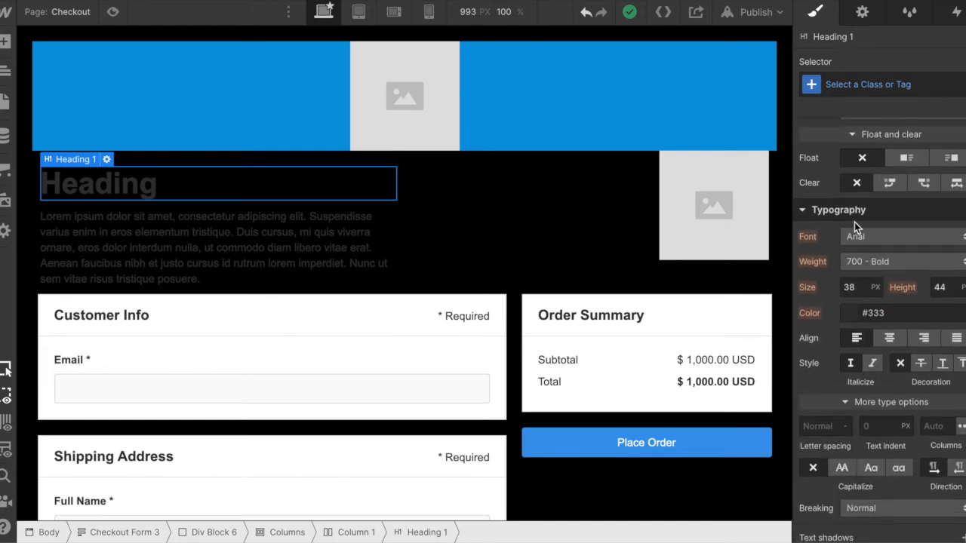
left_click(845, 312)
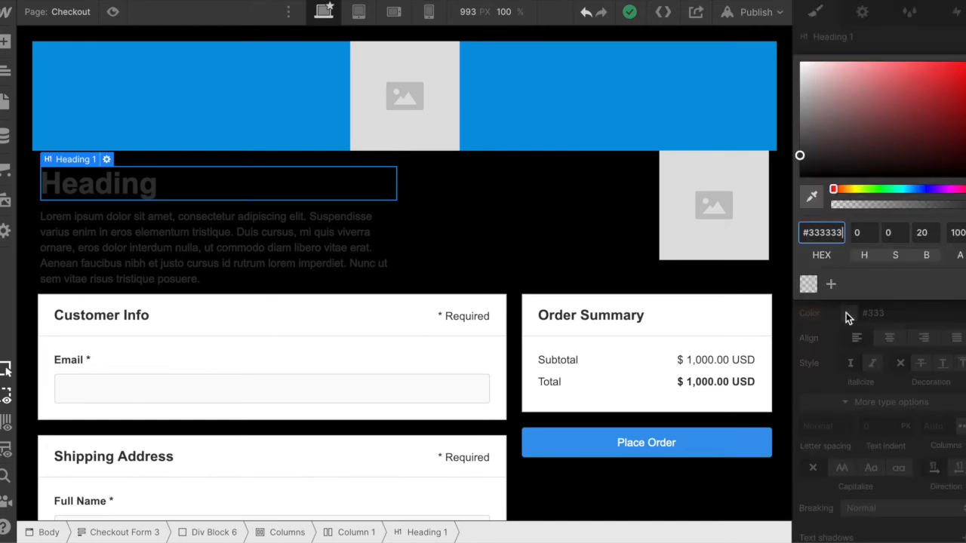
left_click(812, 197)
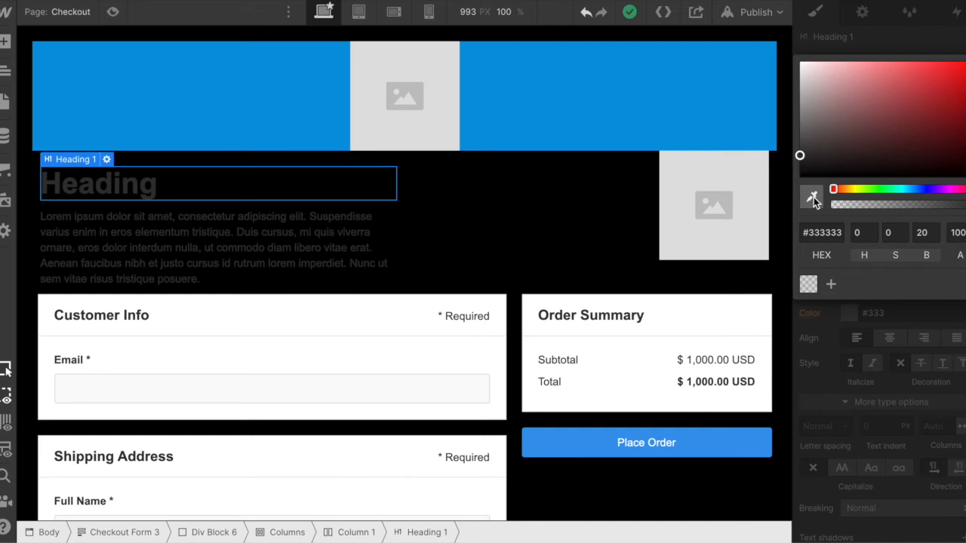
left_click(611, 90)
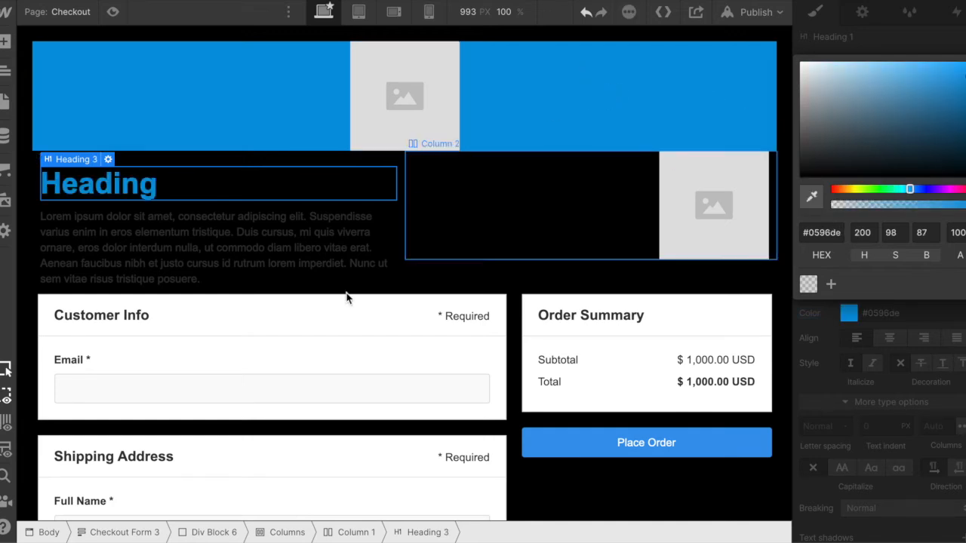
double_click(187, 187)
double_click(187, 188)
left_click(187, 188)
double_click(187, 188)
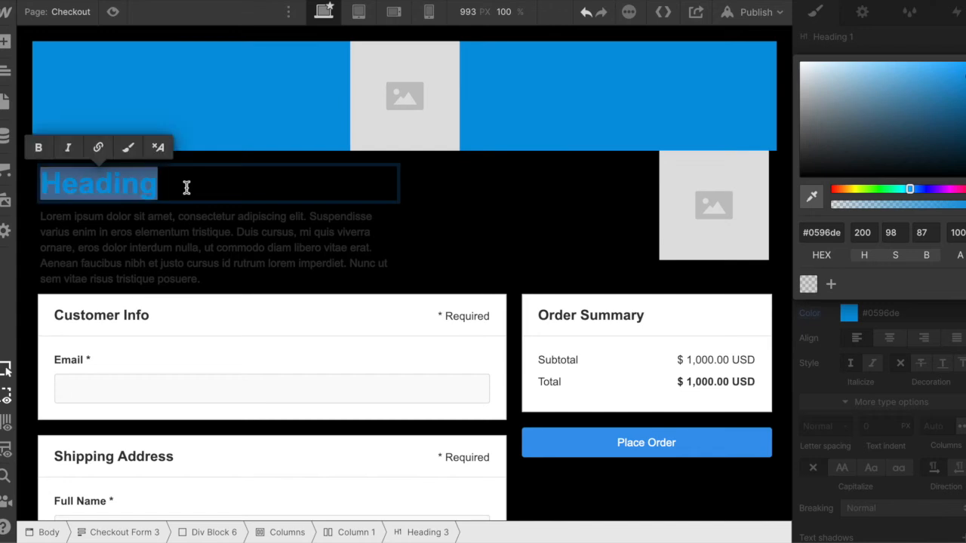
type("Special")
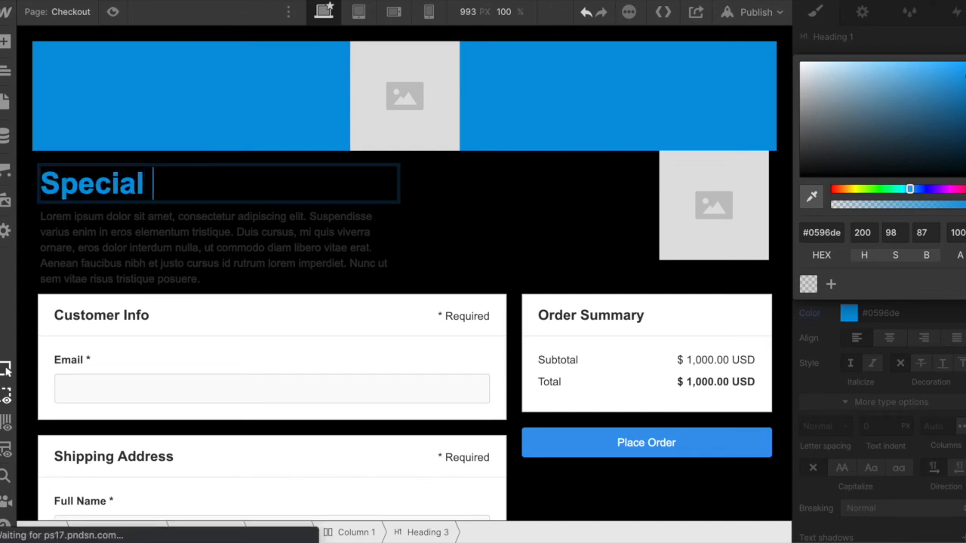
type("Event")
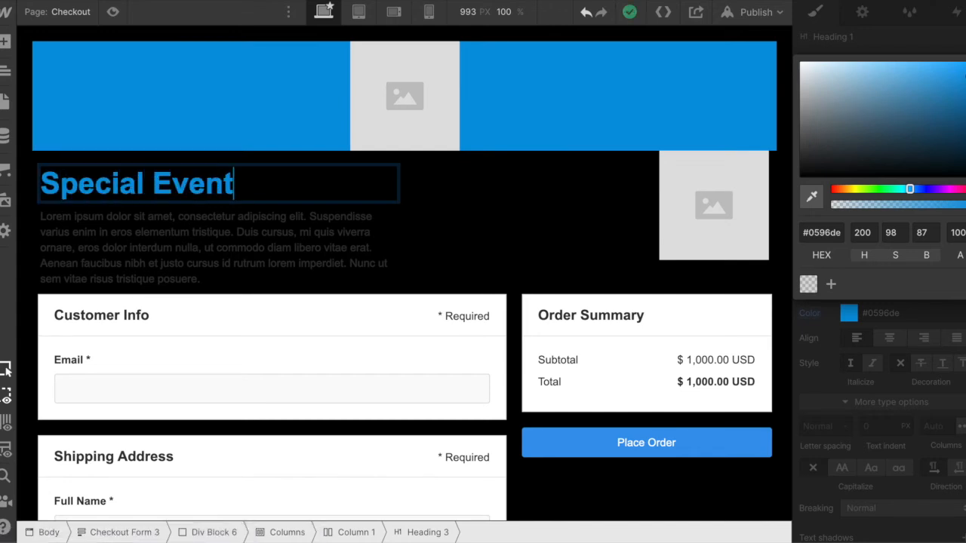
type("s Ad")
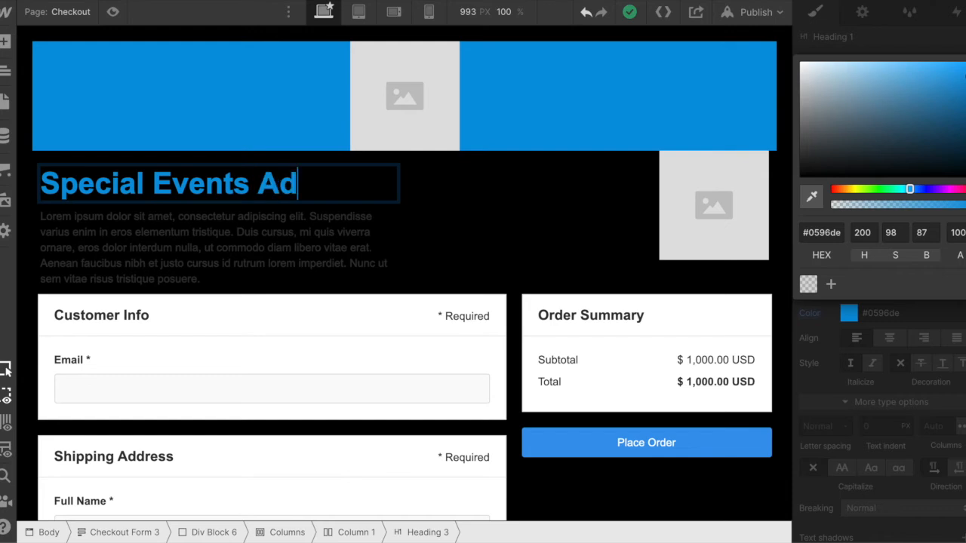
- Replace the heading text with "Web Design"
triple_click(305, 191)
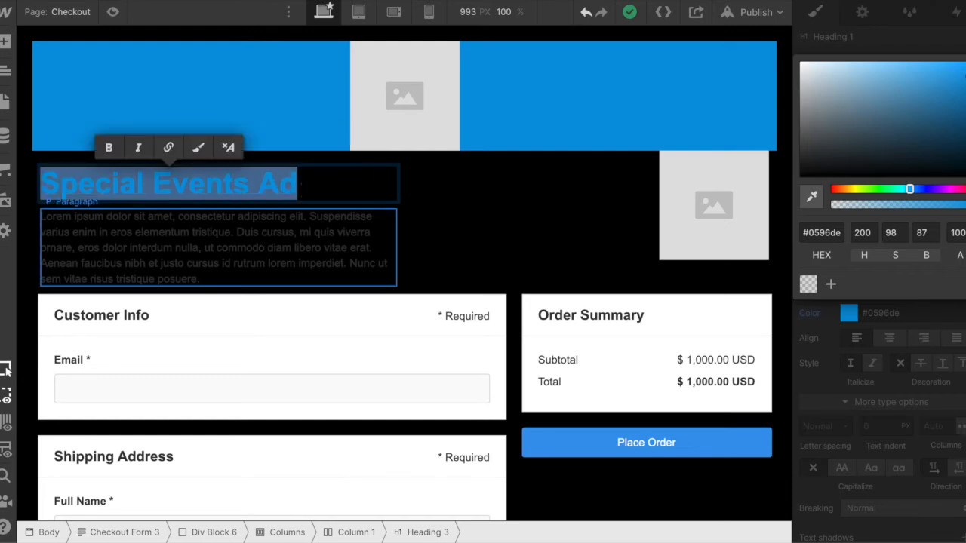
type("Web Design")
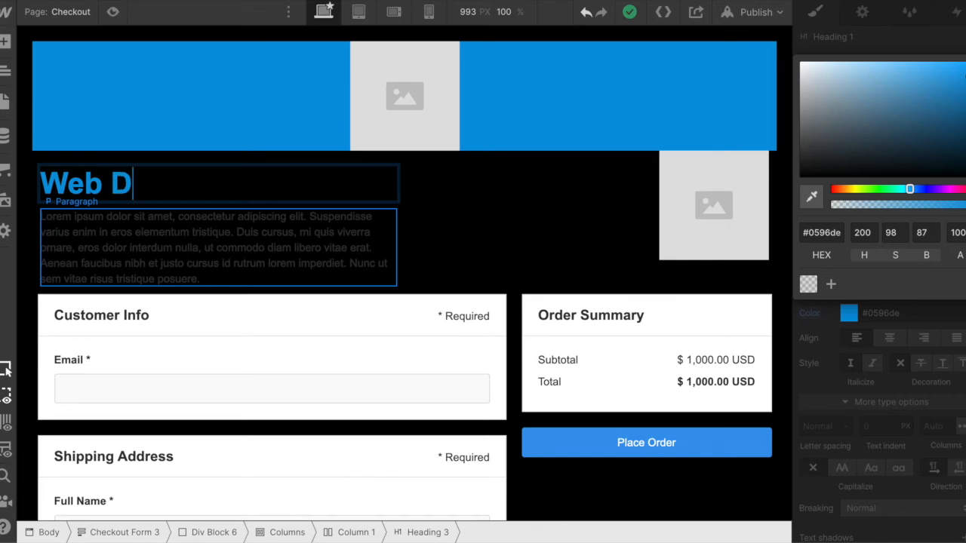
left_click(418, 236)
- Replace the paragraph's placeholder with the copied text "Reserve Your (Insert Product Name) , Right Now For Only $XX (Reg. $XX)!"
left_click(222, 255)
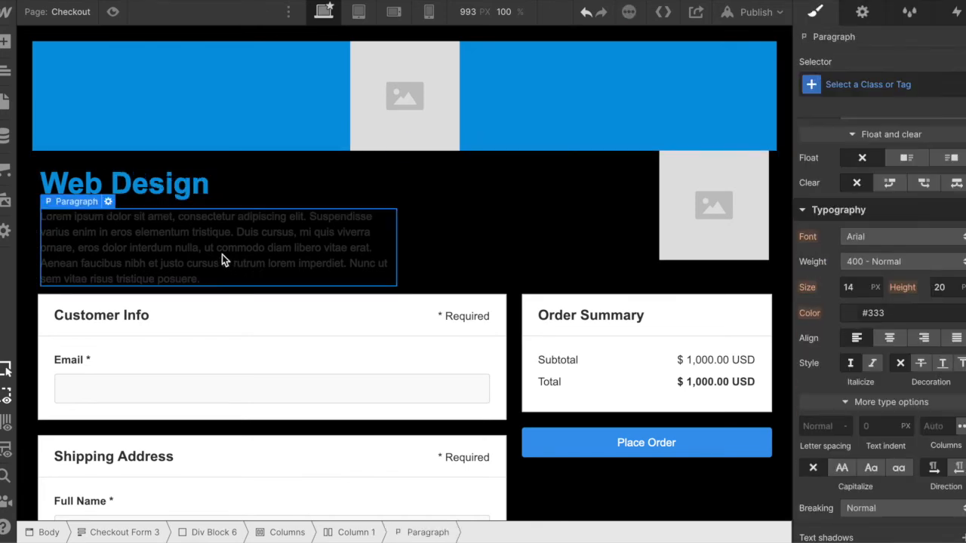
double_click(195, 260)
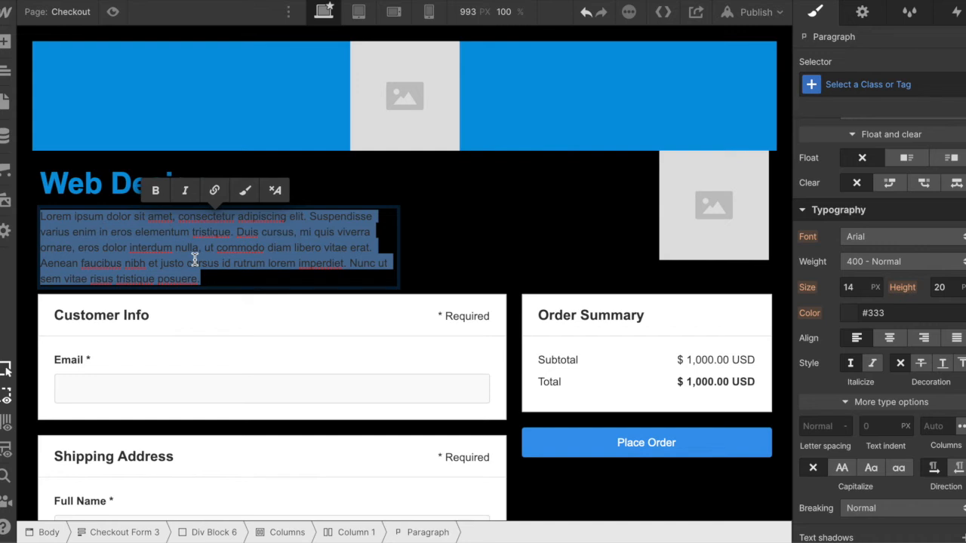
type("Reserve Your (Insert Product Name) , Right Now For Only $XX (Reg. $XX)!")
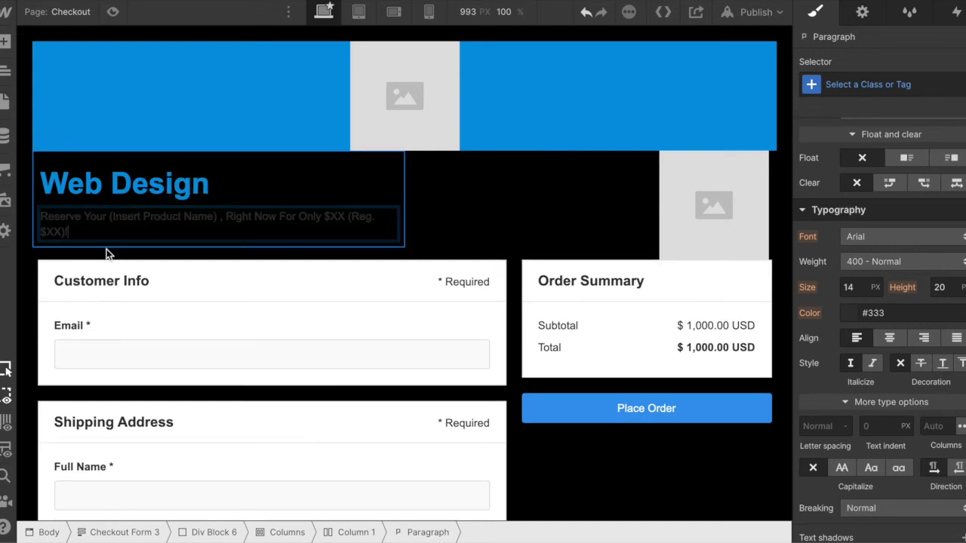
left_click_drag(69, 231, 38, 217)
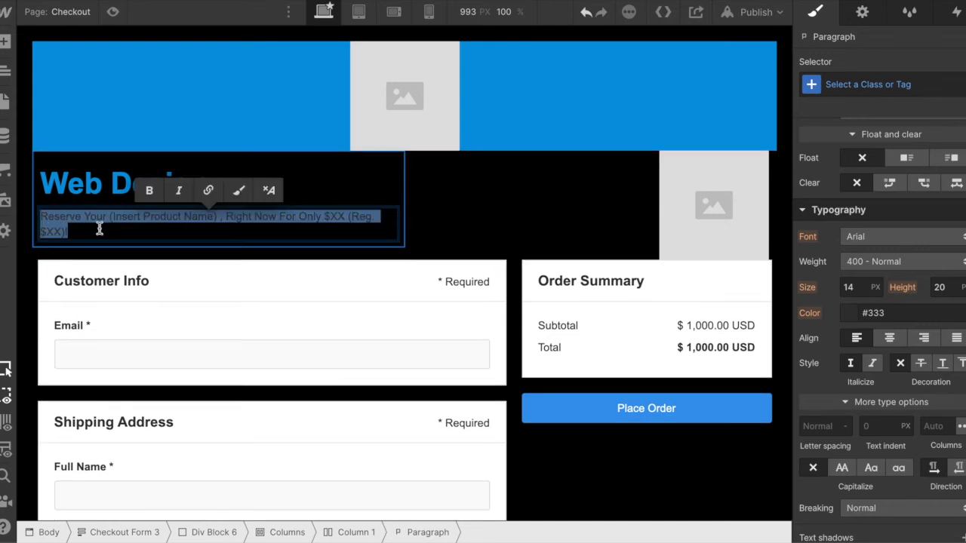
left_click(135, 231)
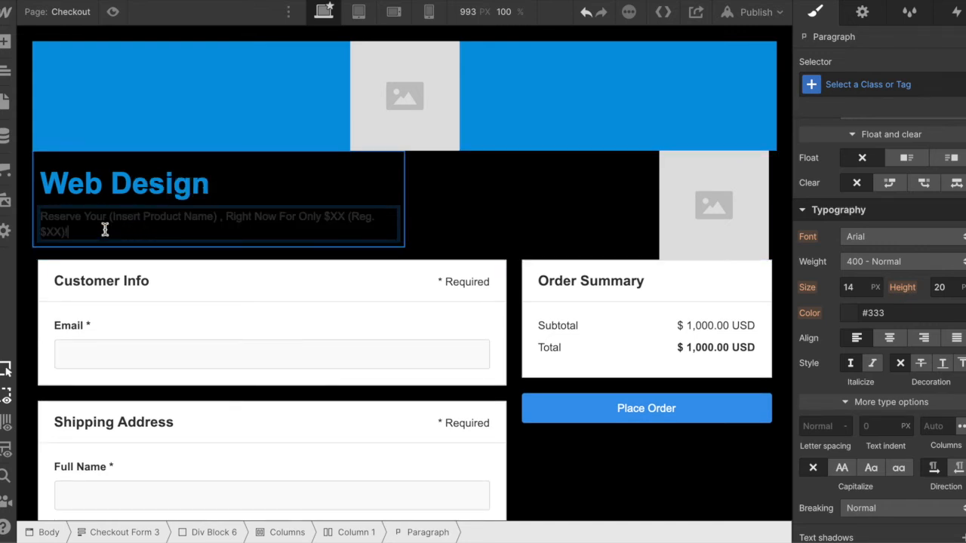
left_click(419, 236)
- Set the font of the paragraph below the heading to Impact
left_click(331, 225)
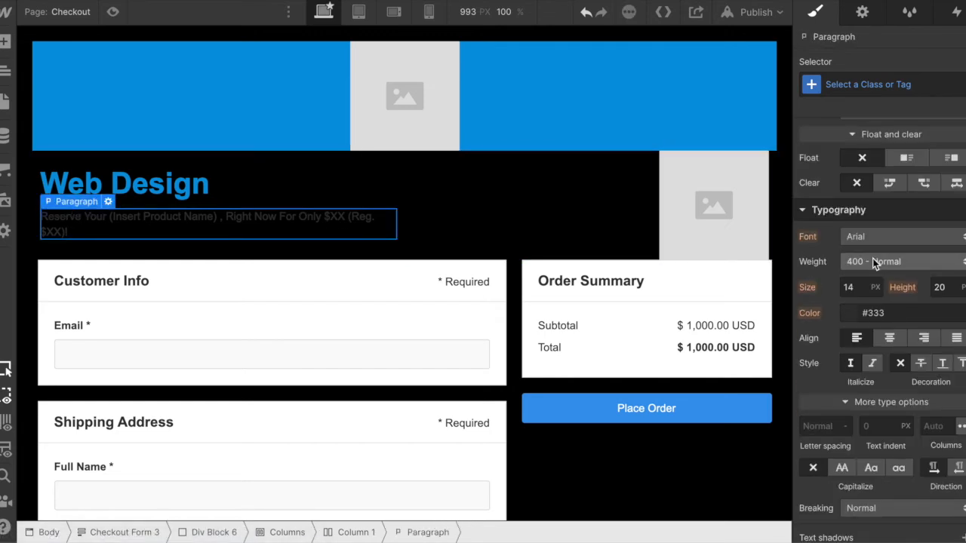
left_click(904, 236)
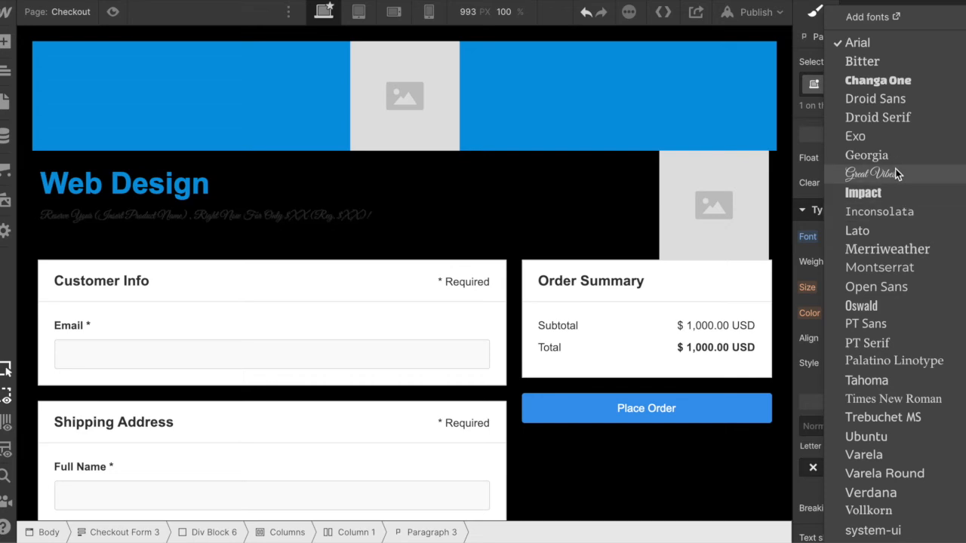
left_click(898, 193)
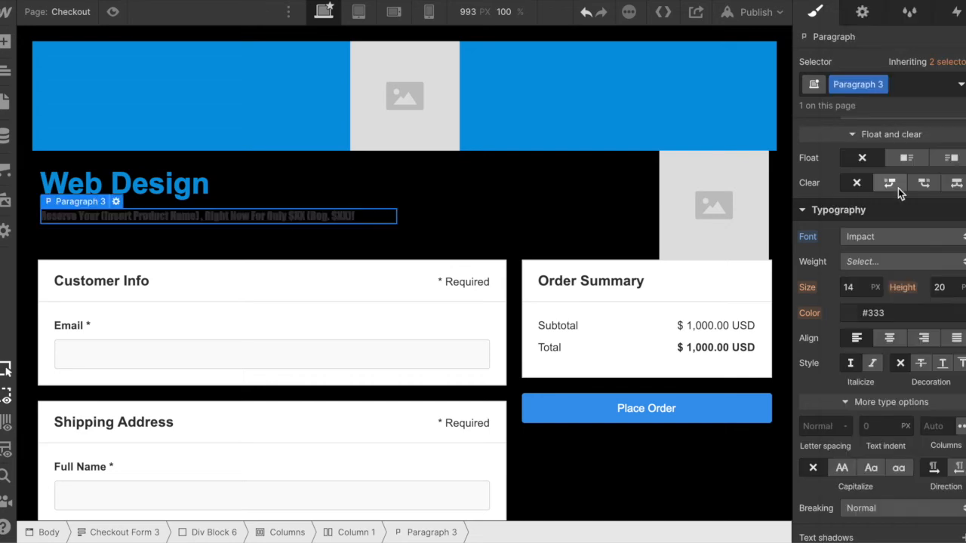
- Set the paragraph's font size to 20 px and its line height to 25 px
left_click(851, 288)
type("20")
key("Return")
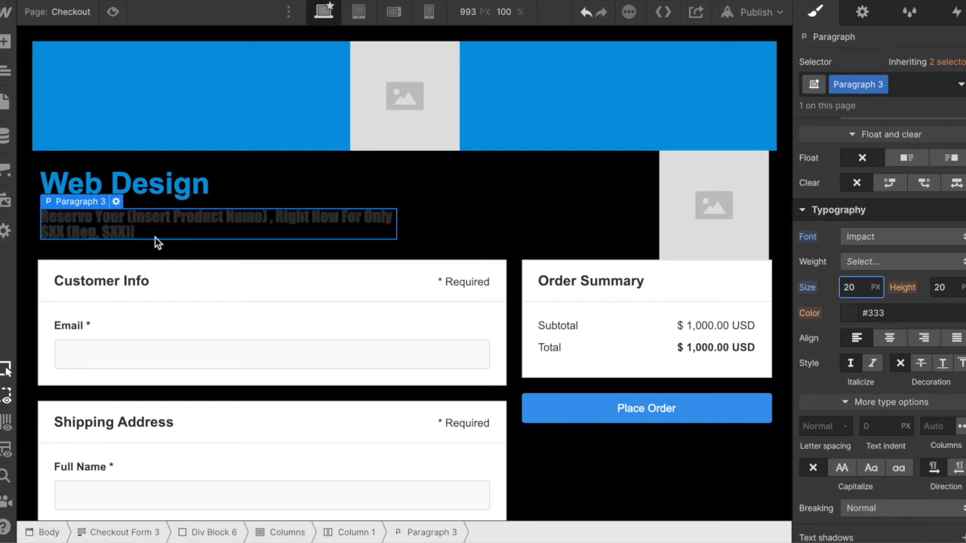
left_click(946, 286)
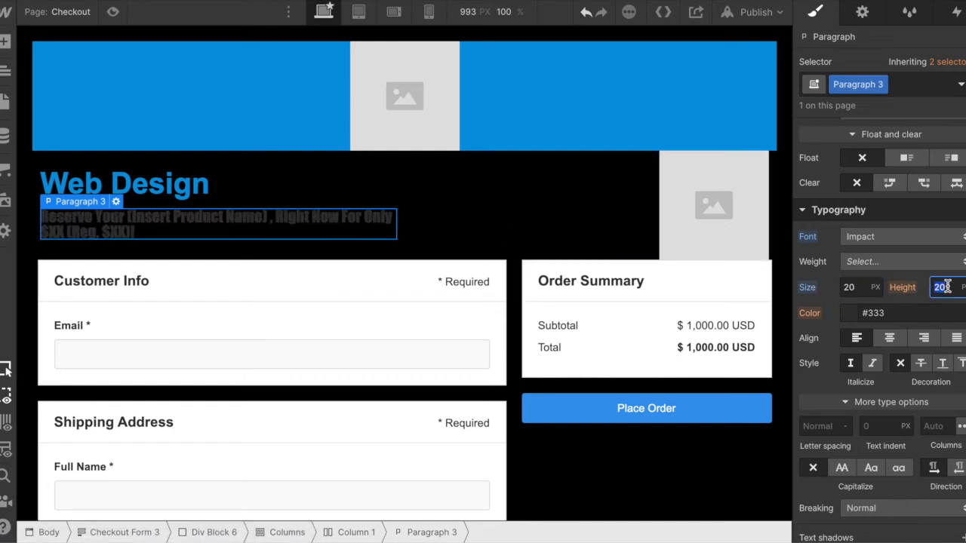
type("2")
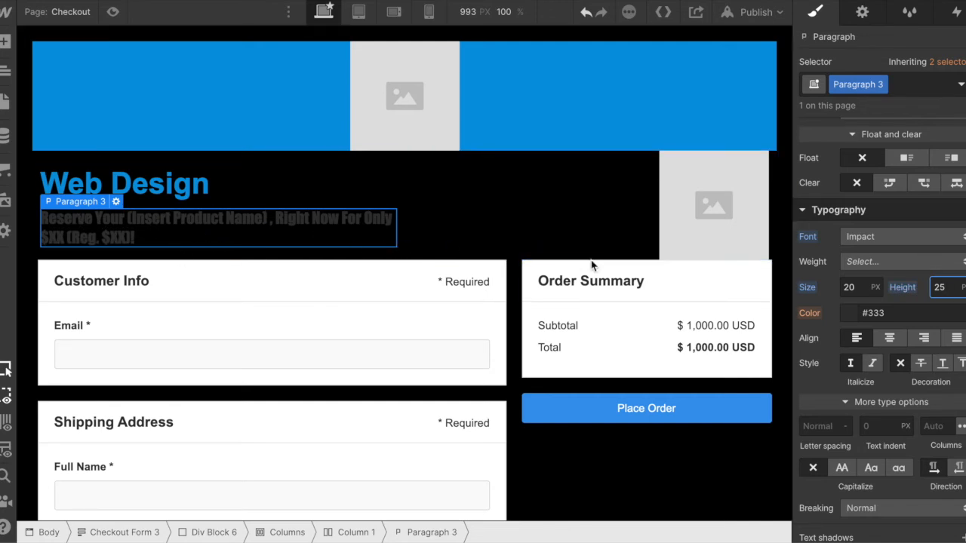
- Set the paragraph's text color to near-white (#fcfcfc)
left_click(846, 316)
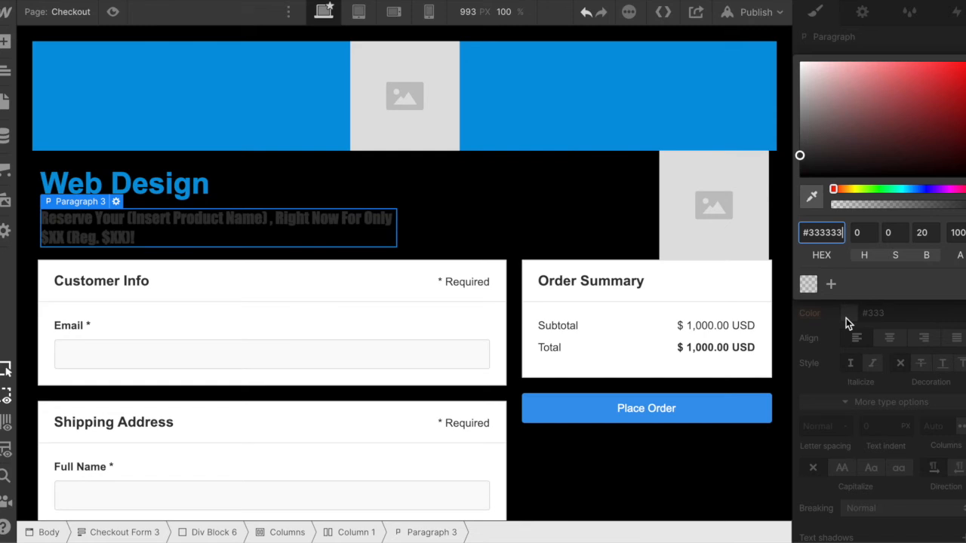
left_click(798, 156)
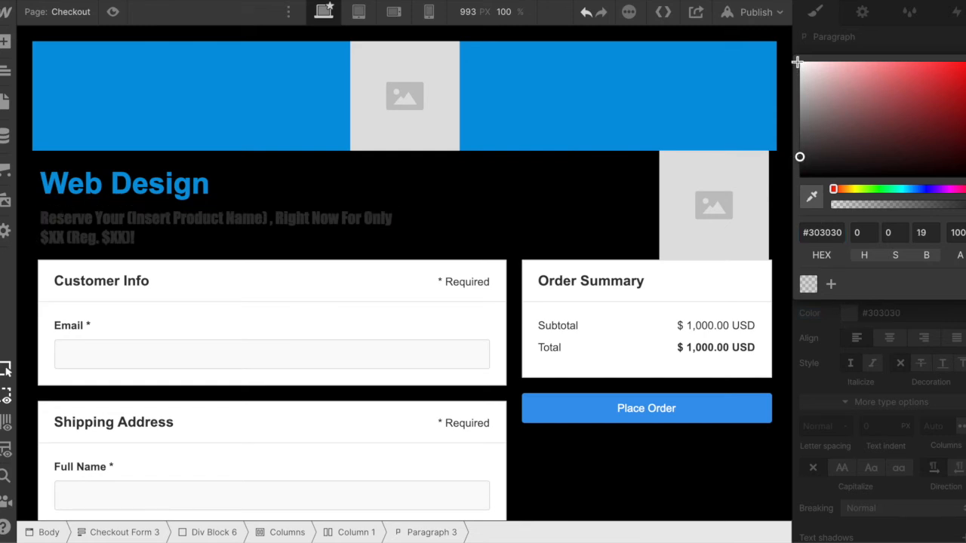
left_click(797, 63)
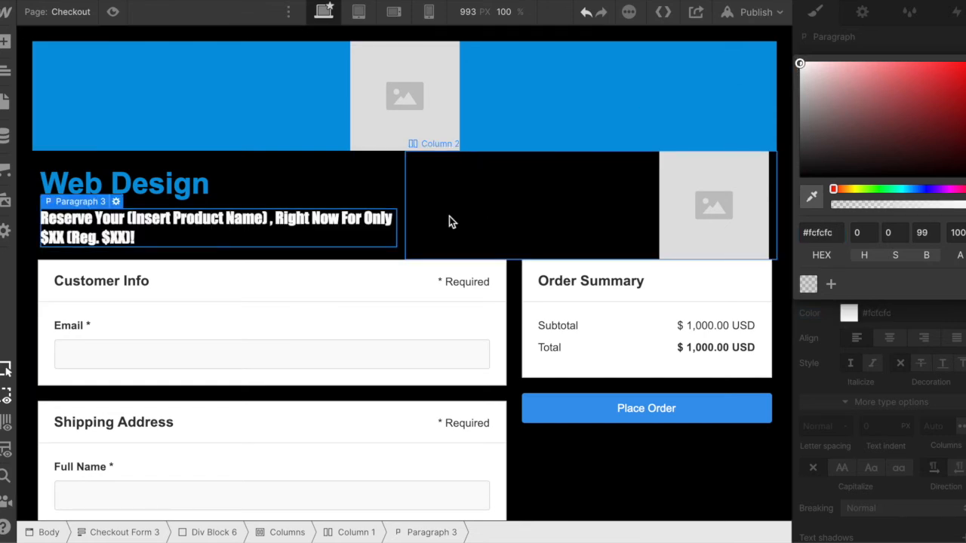
left_click(449, 216)
- Wrap the words "For Only $XX" in the paragraph in a text span
left_click(328, 228)
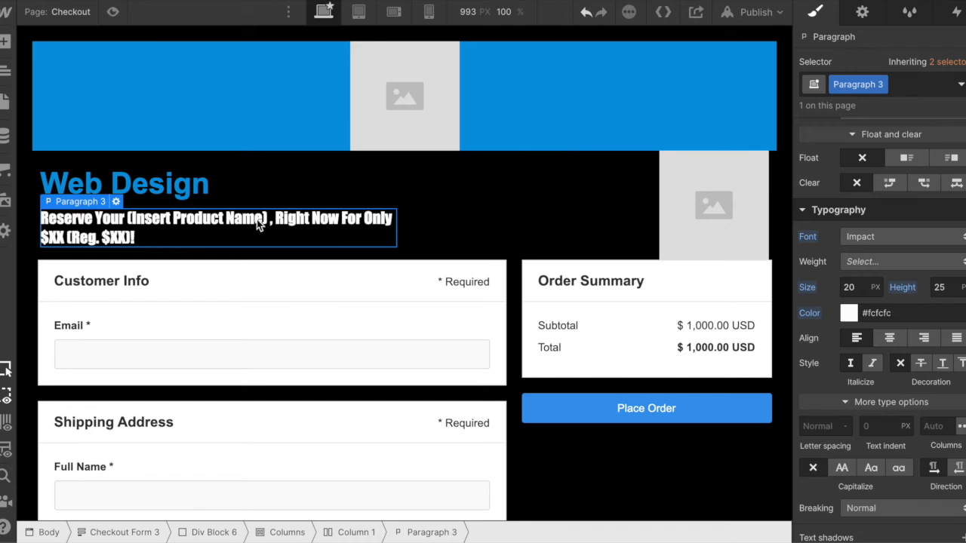
double_click(344, 218)
mouse_move(344, 218)
left_mouse_down()
mouse_move(380, 226)
mouse_move(64, 230)
left_mouse_up()
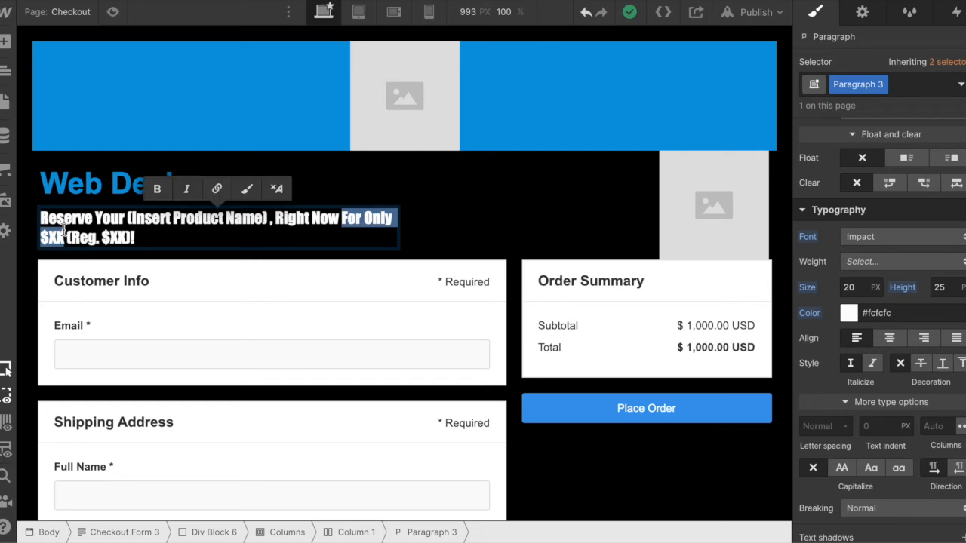
left_click(246, 190)
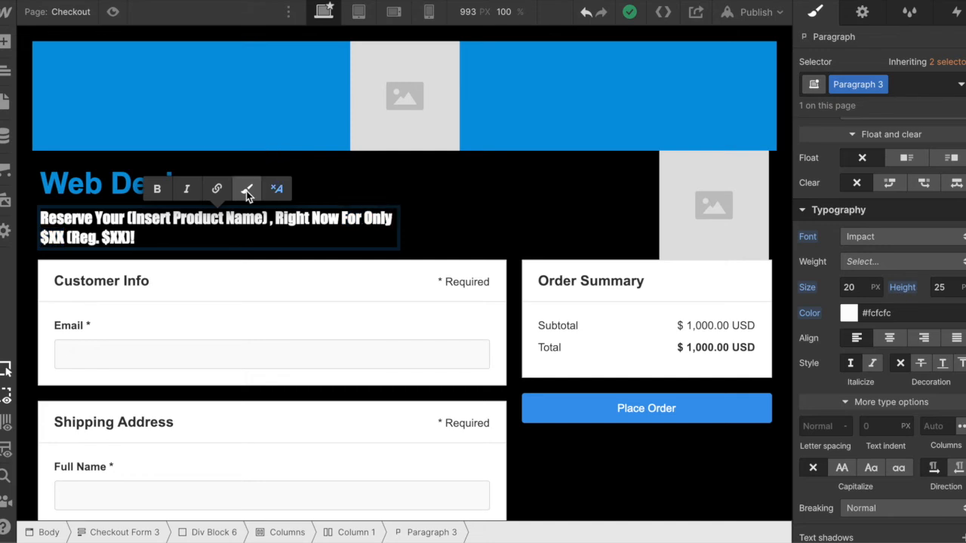
- Add a new class named "only" to the "For Only $XX" text span
right_click(71, 201)
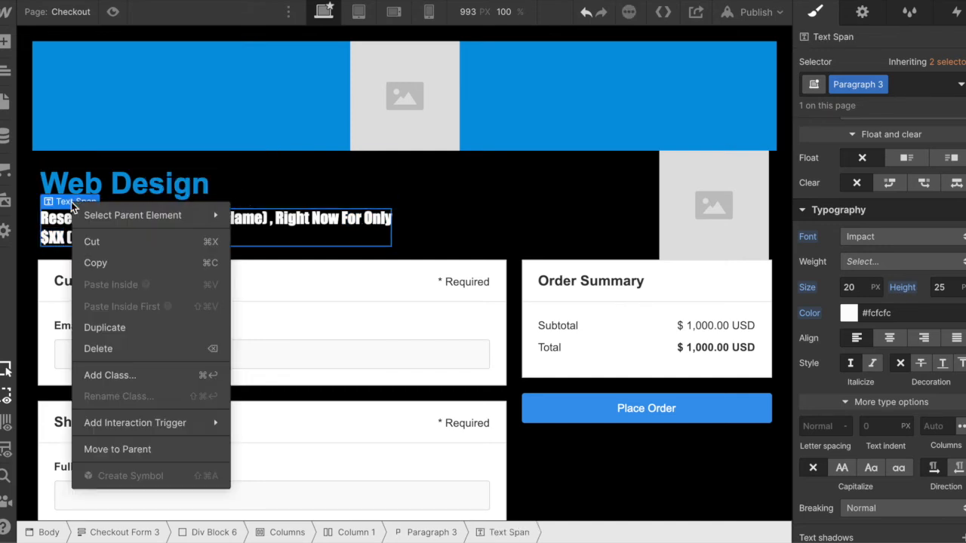
left_click(132, 374)
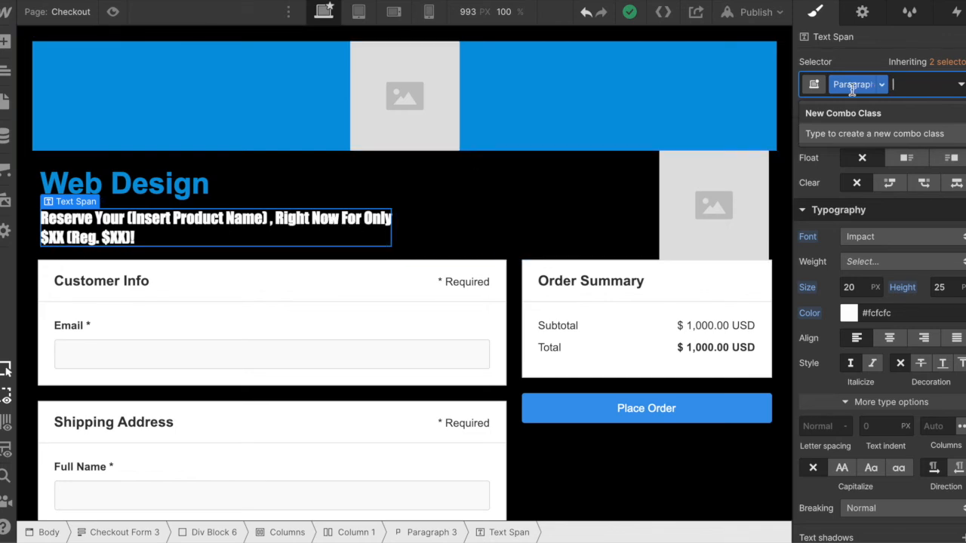
type("only")
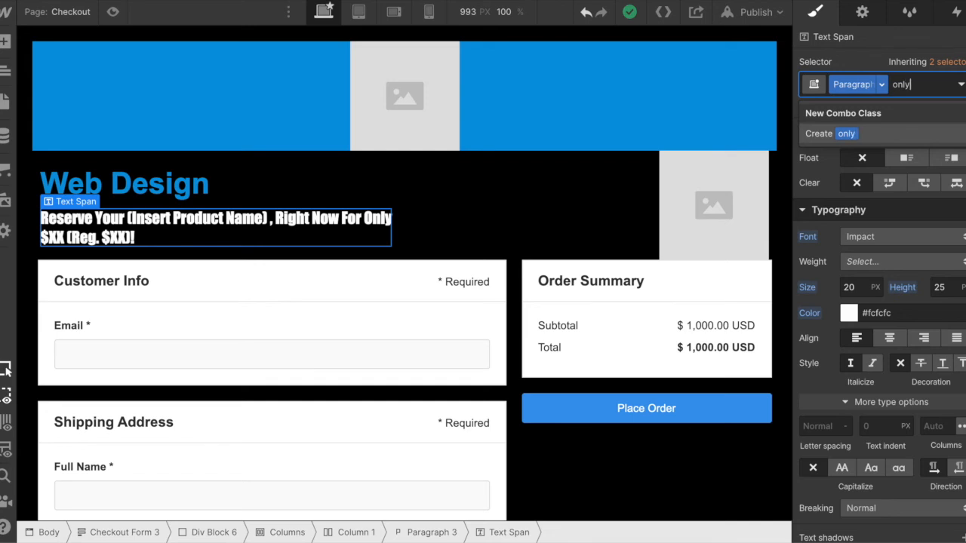
key("Return")
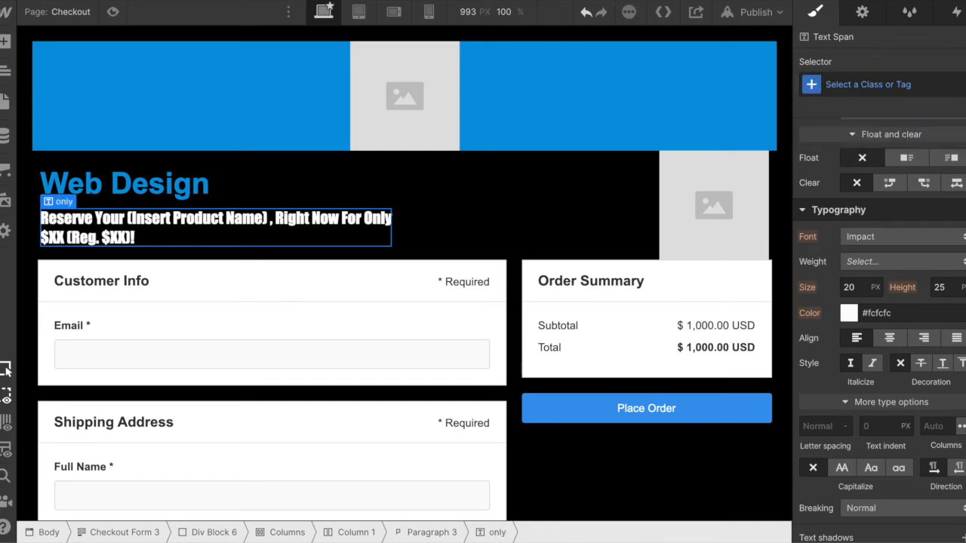
- Set the "For Only $XX" text span's color to the header's blue (#0596de) by sampling it from the header
left_click(848, 313)
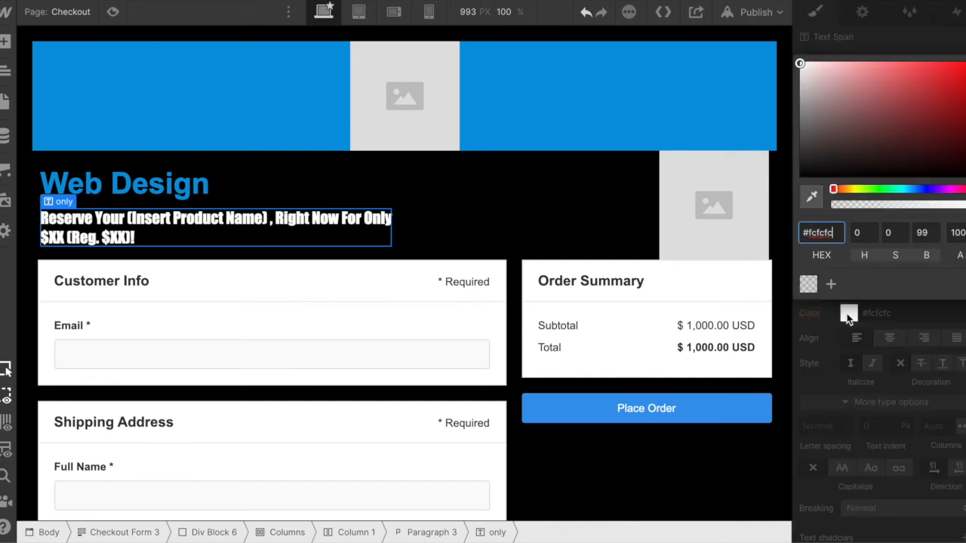
left_click(809, 202)
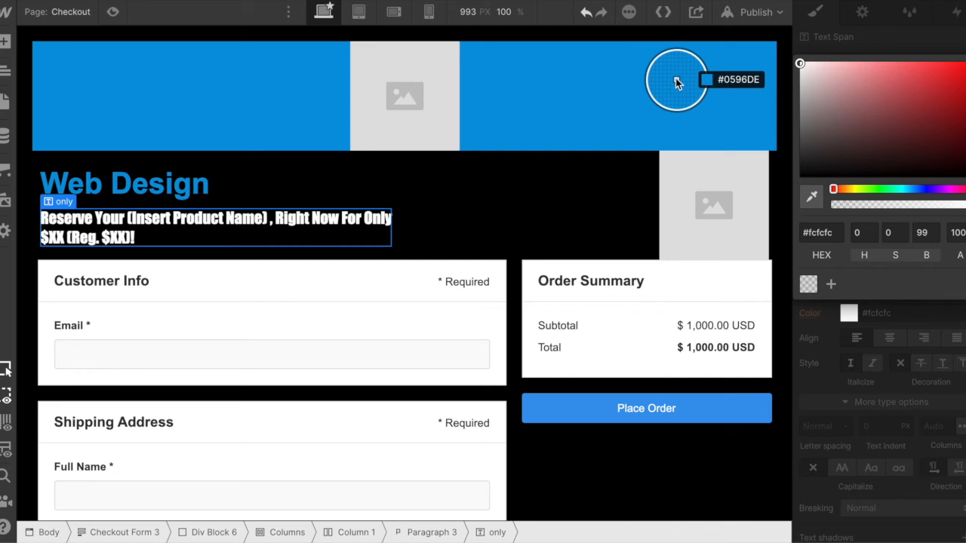
left_click(676, 78)
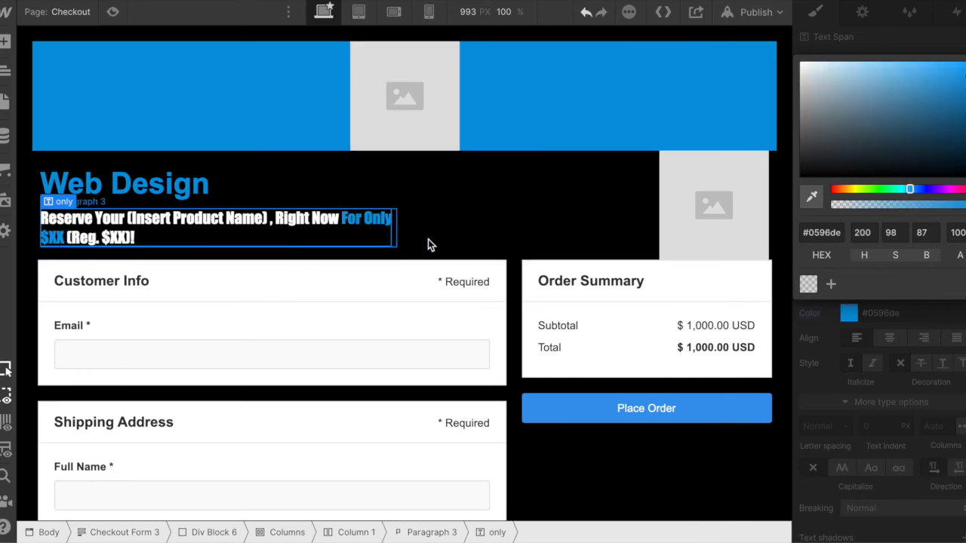
left_click(491, 233)
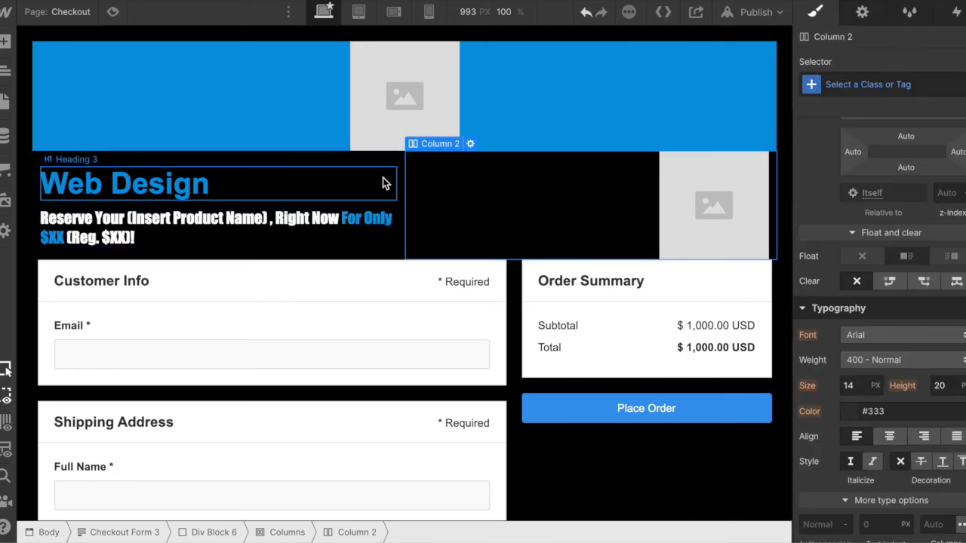
- Review the checkout page from the heading through the shipping, payment, billing and order items sections
left_click(369, 172)
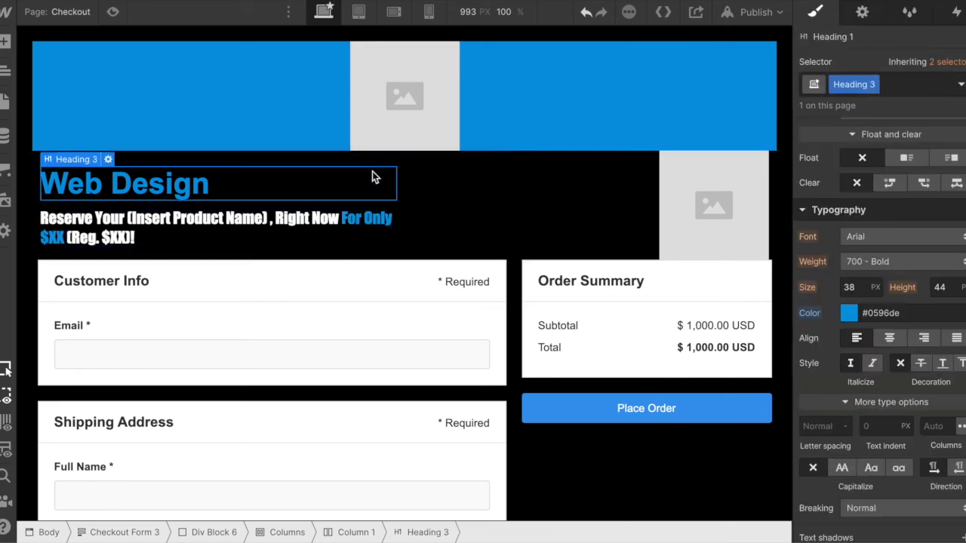
left_click(565, 463)
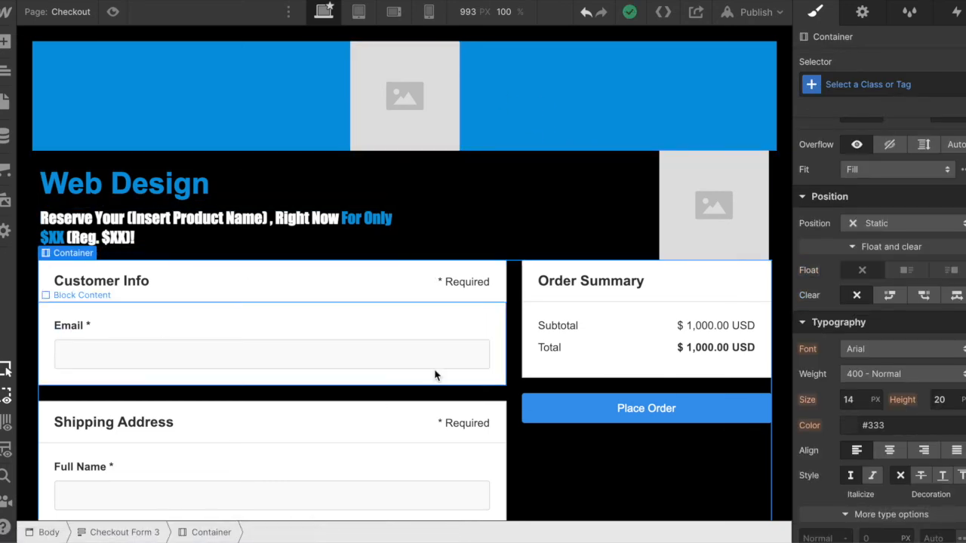
scroll(320, 407, "down", 1)
scroll(320, 412, "down", 8)
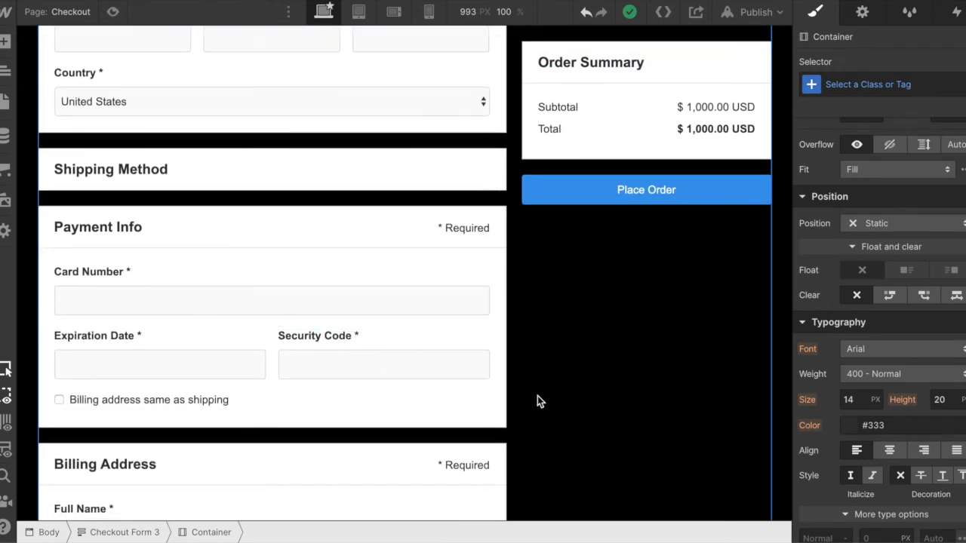
scroll(537, 395, "down", 6)
scroll(526, 169, "up", 1)
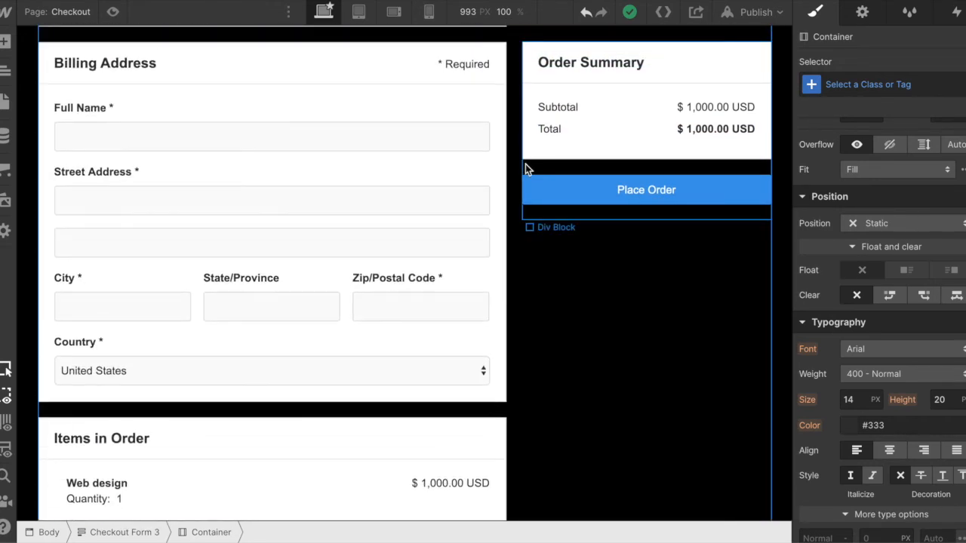
scroll(526, 169, "down", 1)
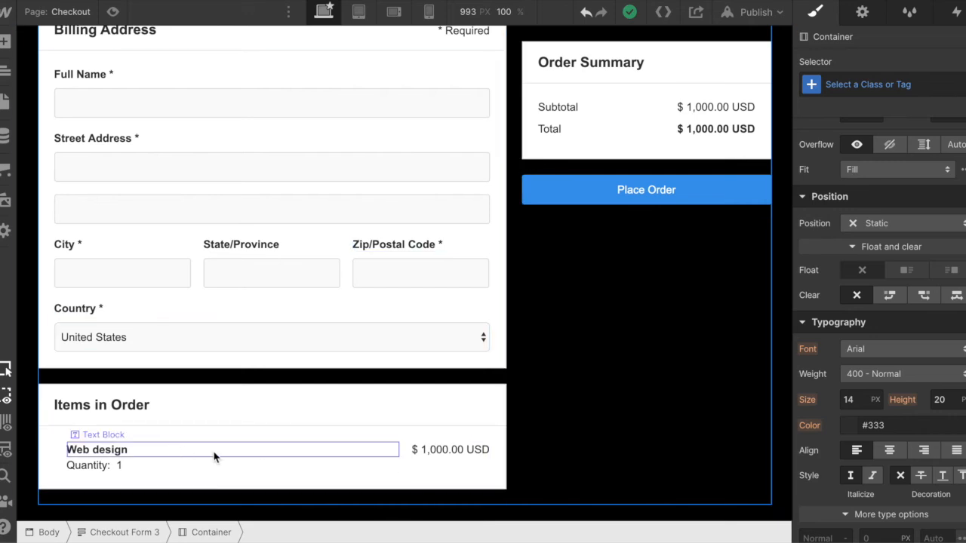
scroll(552, 246, "up", 1)
scroll(551, 240, "up", 10)
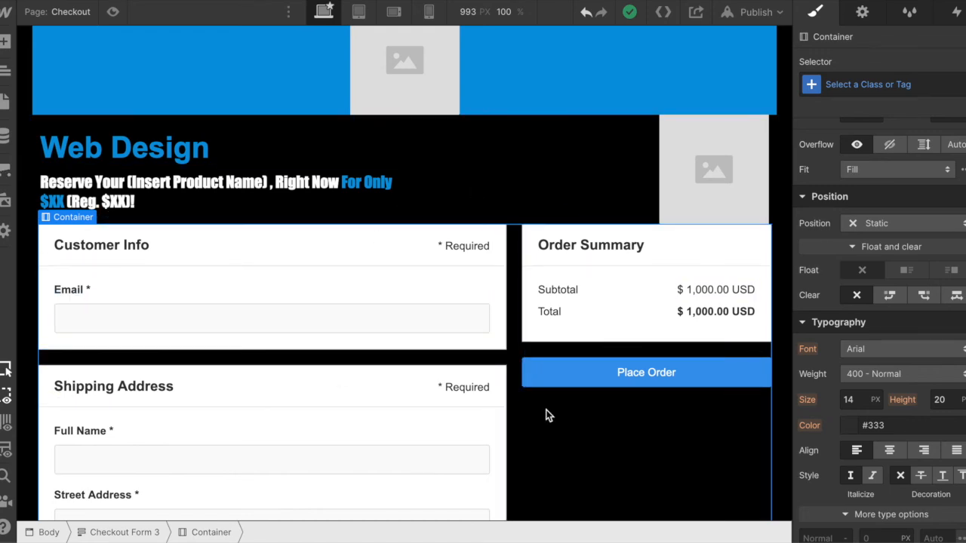
scroll(518, 317, "down", 5)
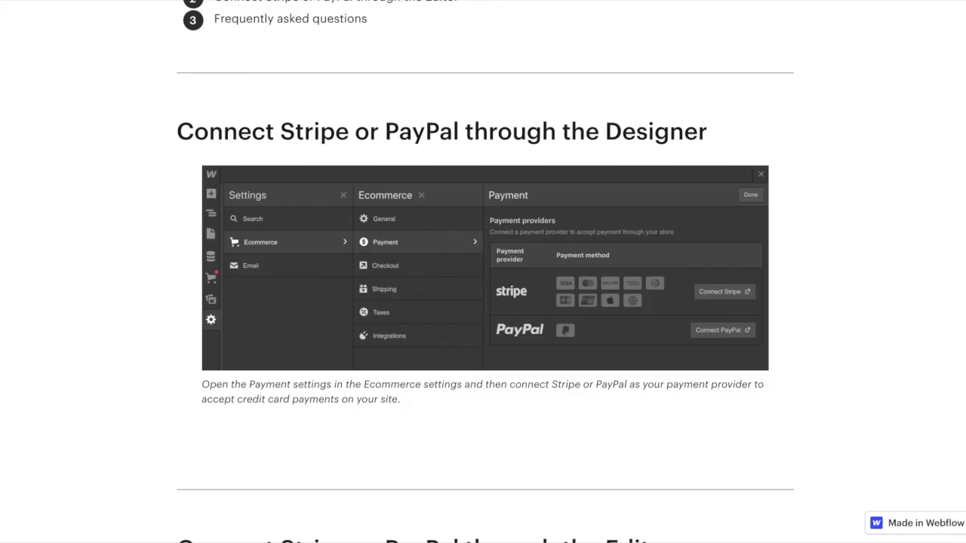
- Read the Webflow University payment gateway article's introduction and its section on connecting Stripe or PayPal through the Designer
scroll(272, 209, "up", 6)
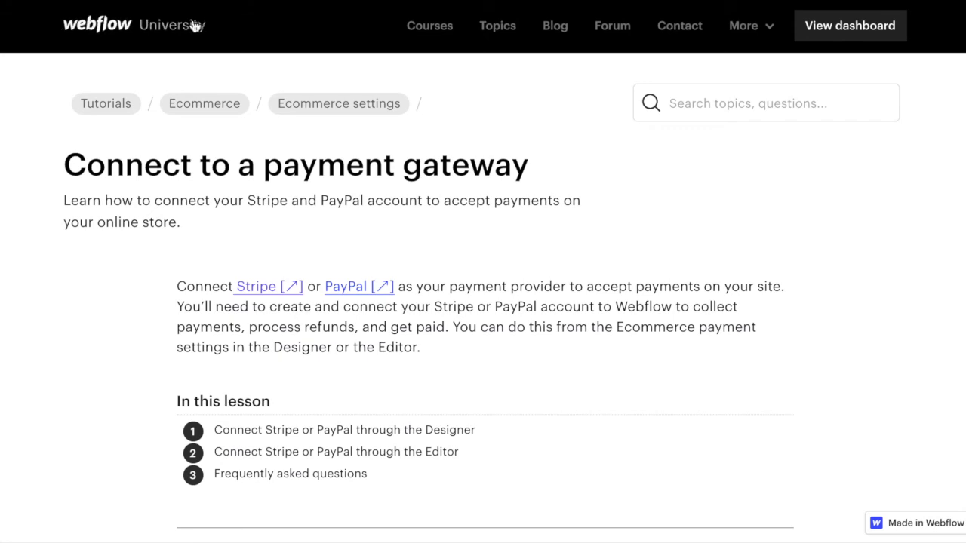
scroll(521, 339, "down", 2)
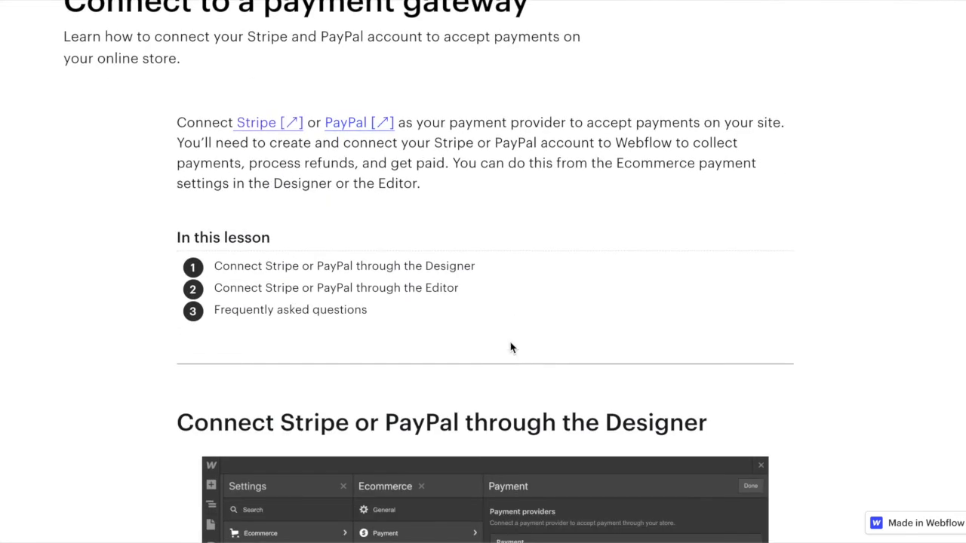
scroll(668, 277, "down", 3)
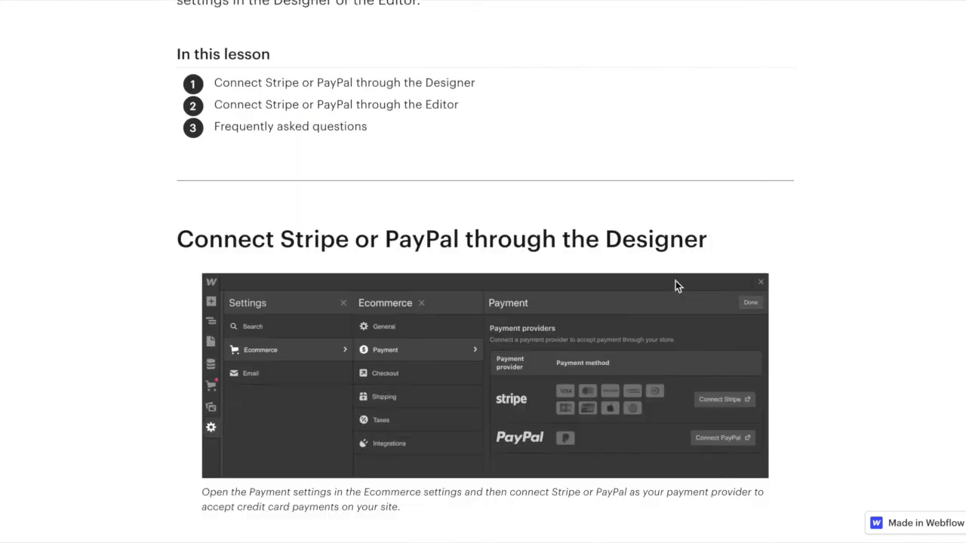
scroll(471, 401, "down", 1)
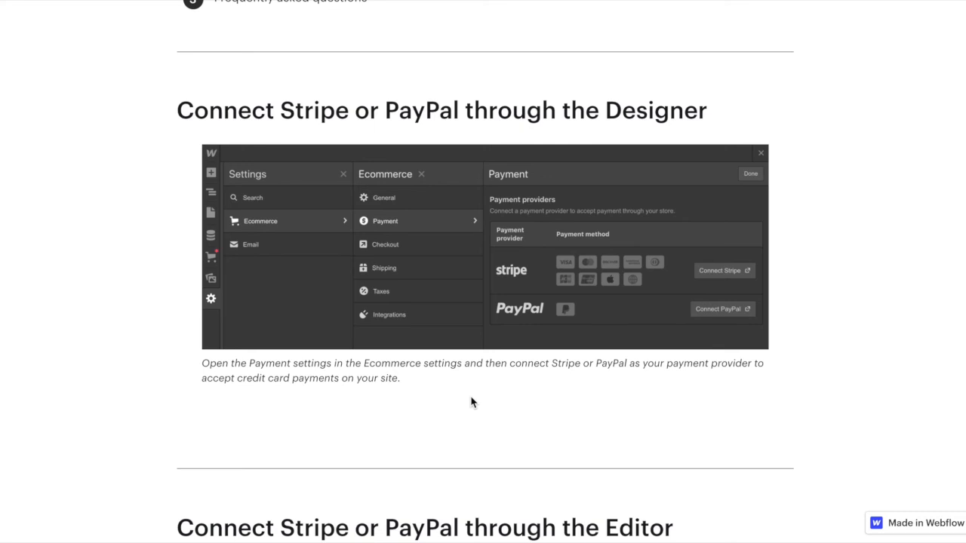
left_click_drag(603, 111, 717, 110)
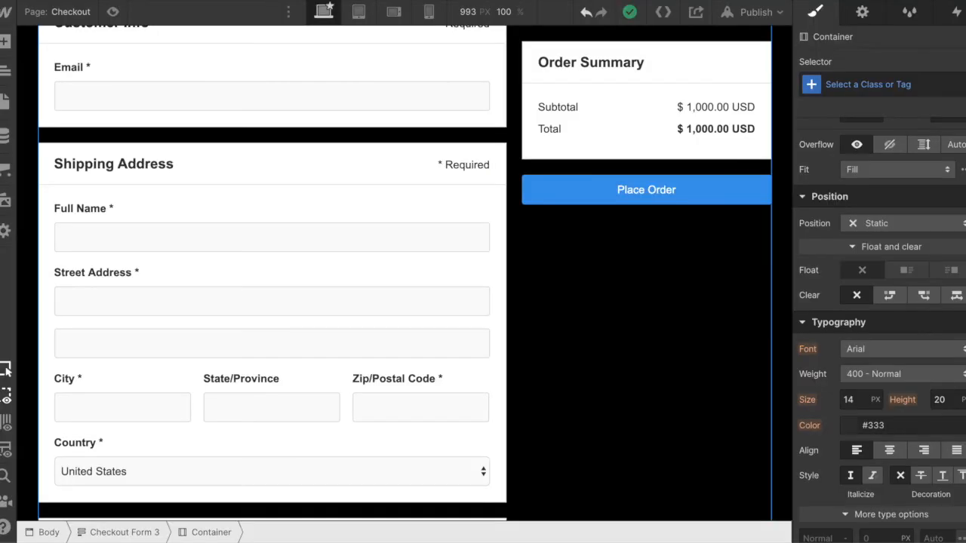
- Open the site's Ecommerce settings, look through the store setup form's address and currency fields, and leave without saving
left_click(6, 172)
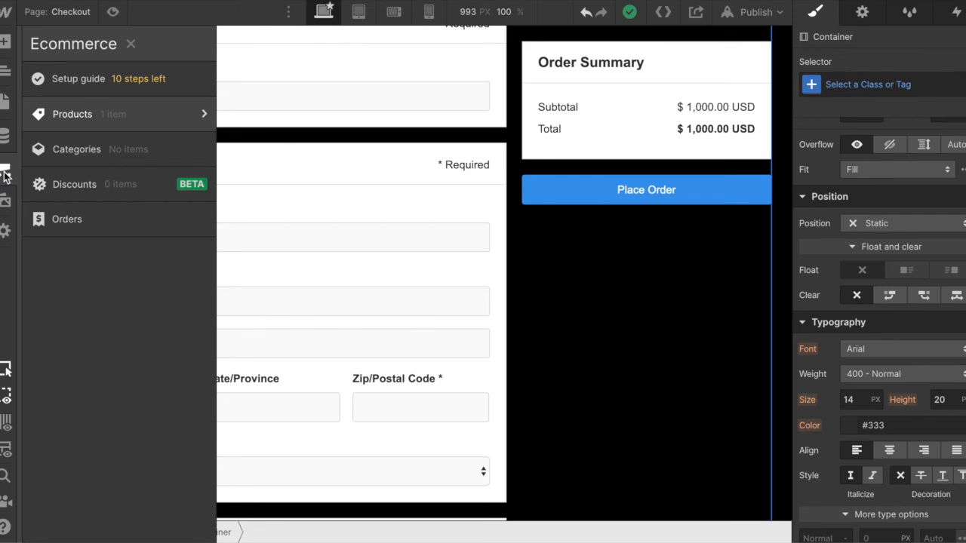
left_click(5, 232)
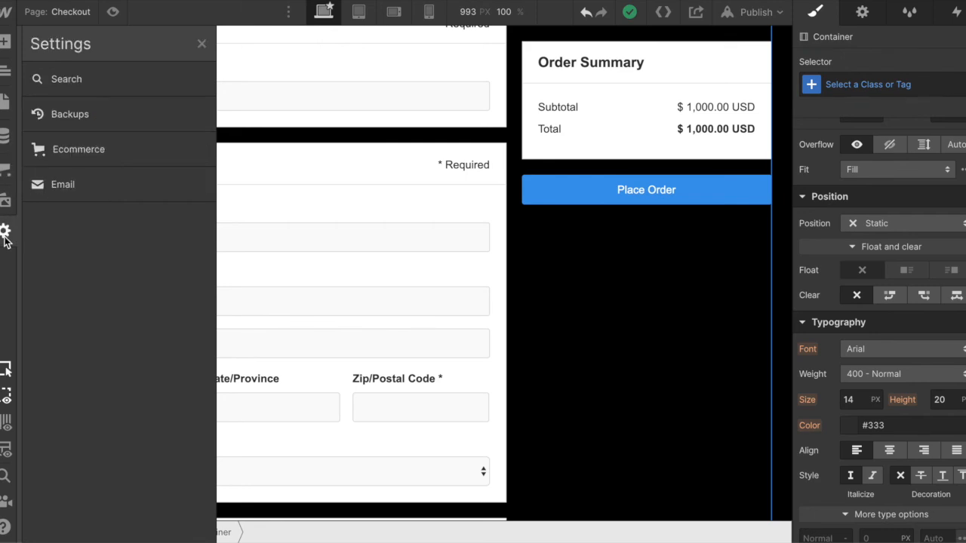
left_click(85, 147)
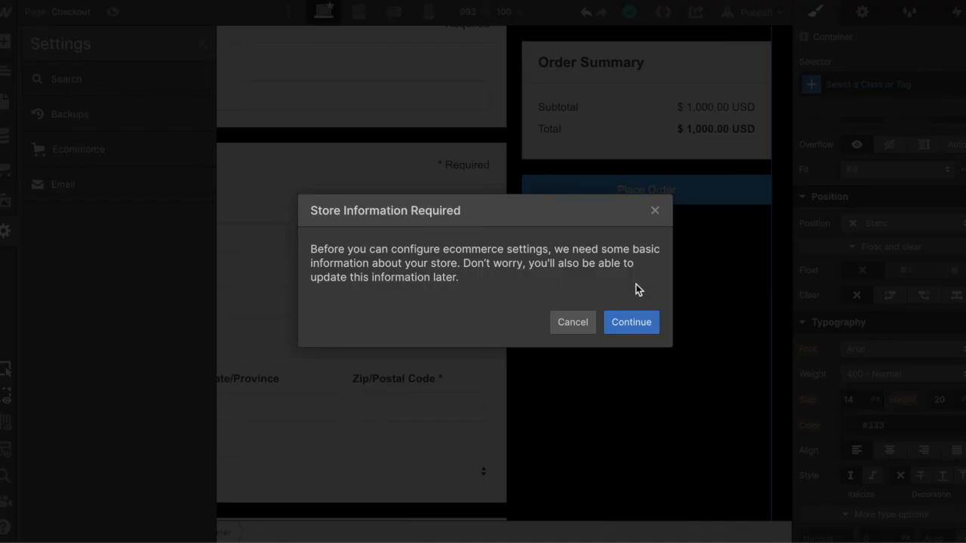
left_click(631, 322)
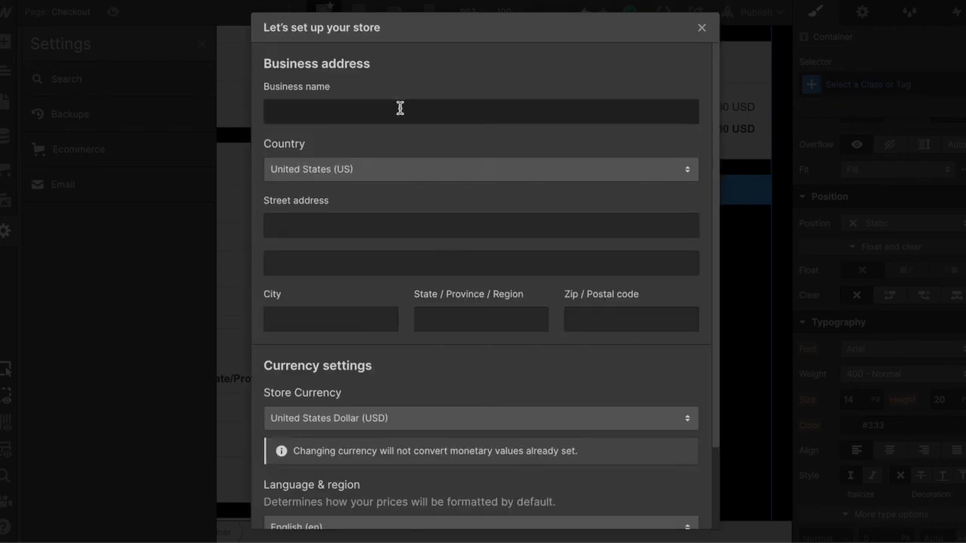
scroll(437, 310, "down", 1)
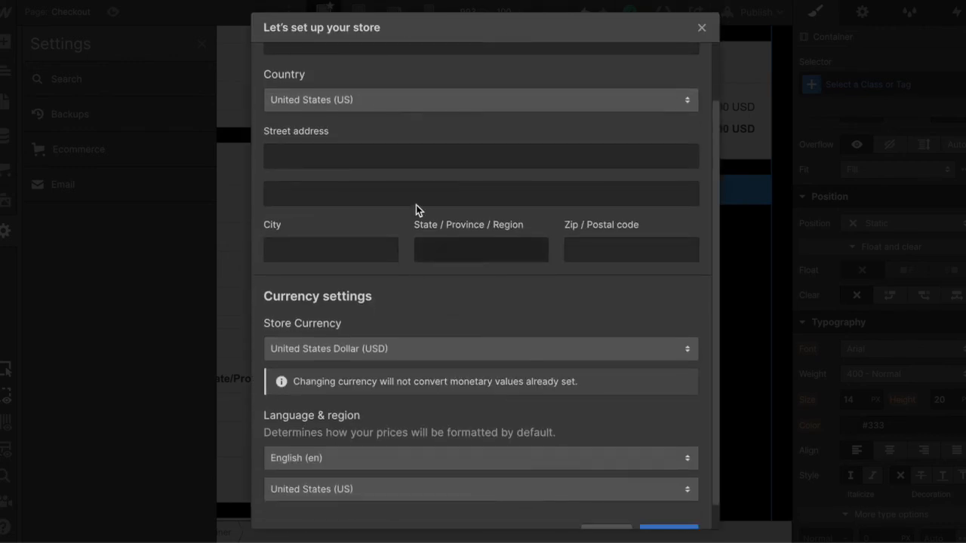
scroll(492, 167, "up", 1)
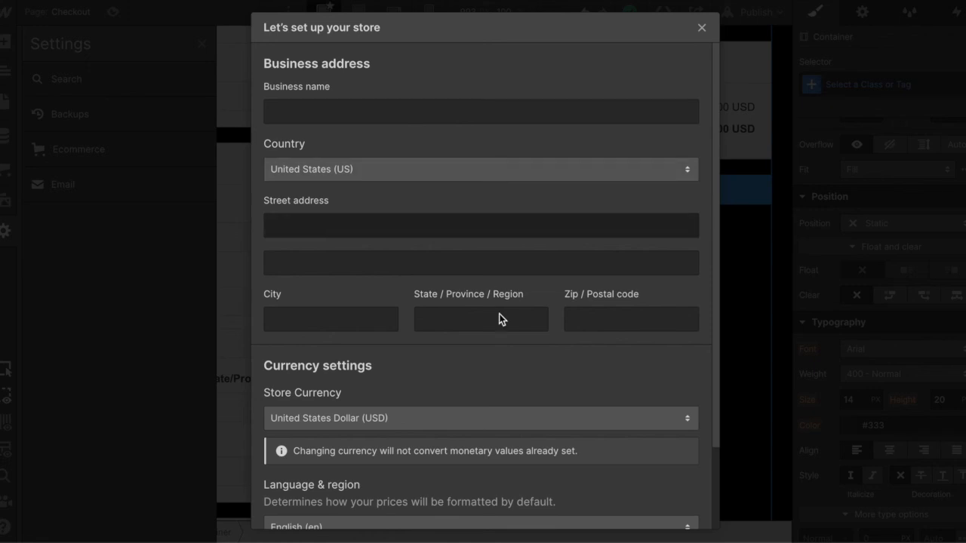
scroll(502, 331, "down", 2)
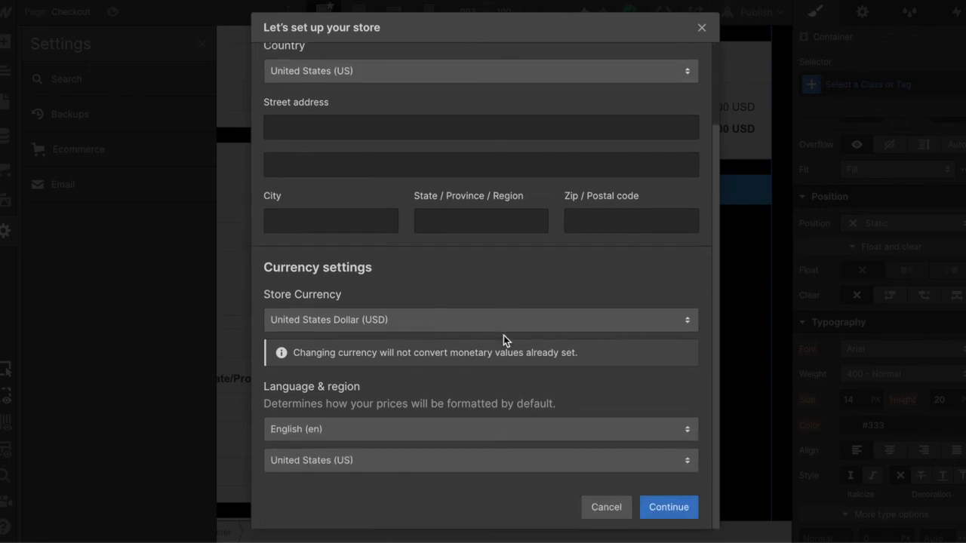
left_click(613, 513)
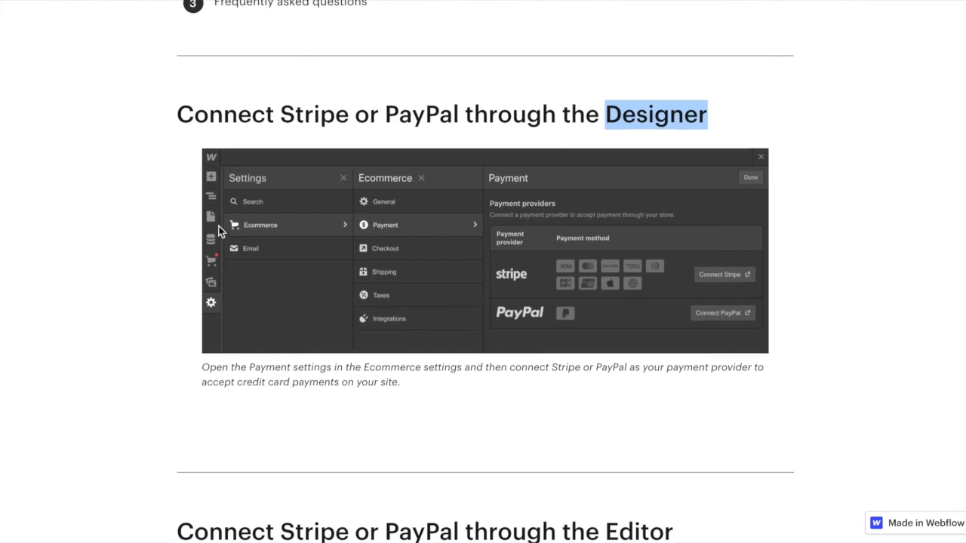
- Read the payment gateway article's section on connecting Stripe or PayPal through the Editor
scroll(218, 227, "up", 2)
scroll(219, 229, "down", 4)
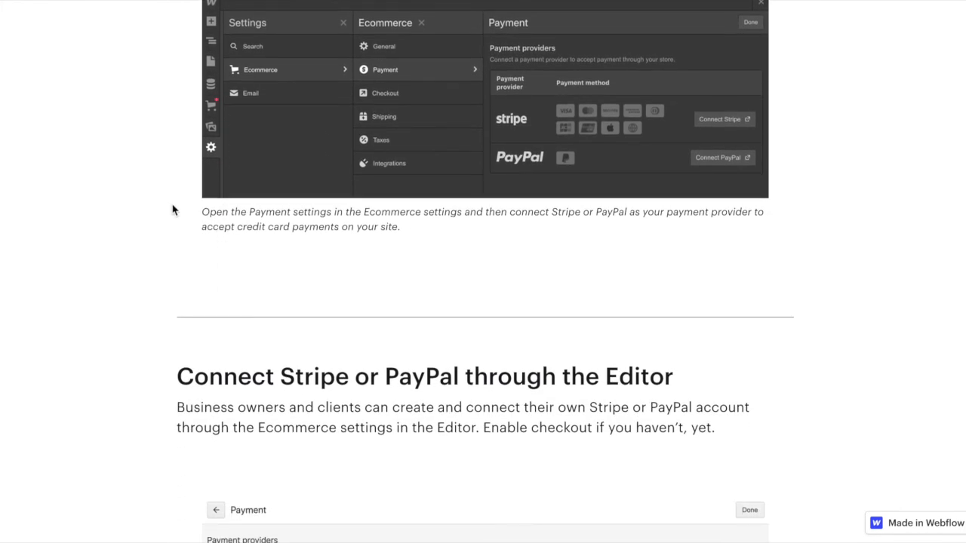
scroll(163, 303, "down", 5)
left_click_drag(606, 51, 664, 51)
left_click(707, 62)
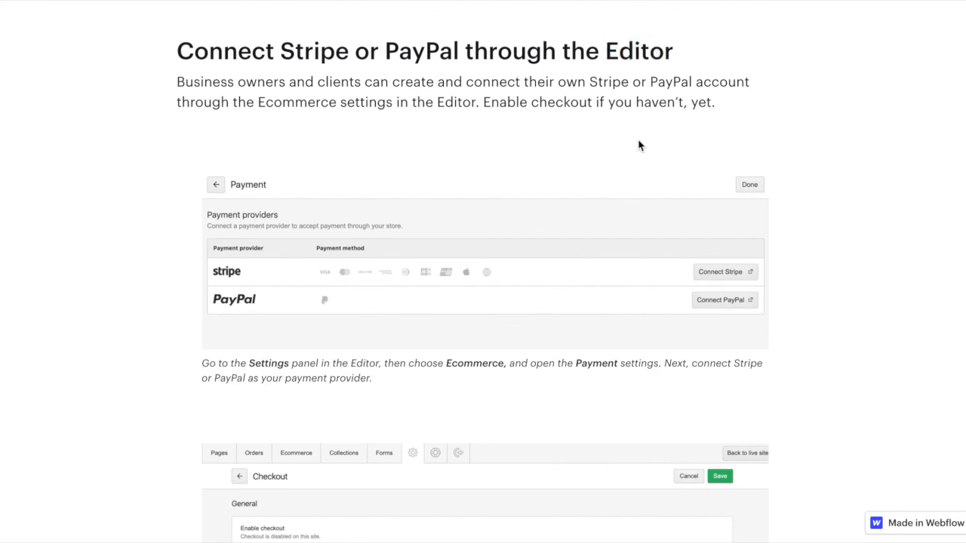
scroll(638, 145, "down", 9)
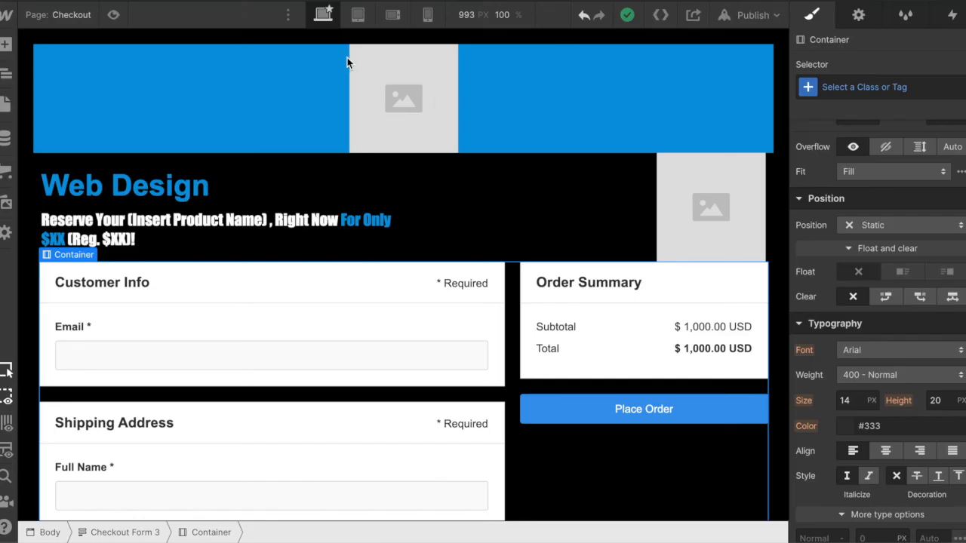
- Preview the checkout page at the mobile portrait, mobile landscape and tablet breakpoints, and return to the desktop view
left_click(428, 16)
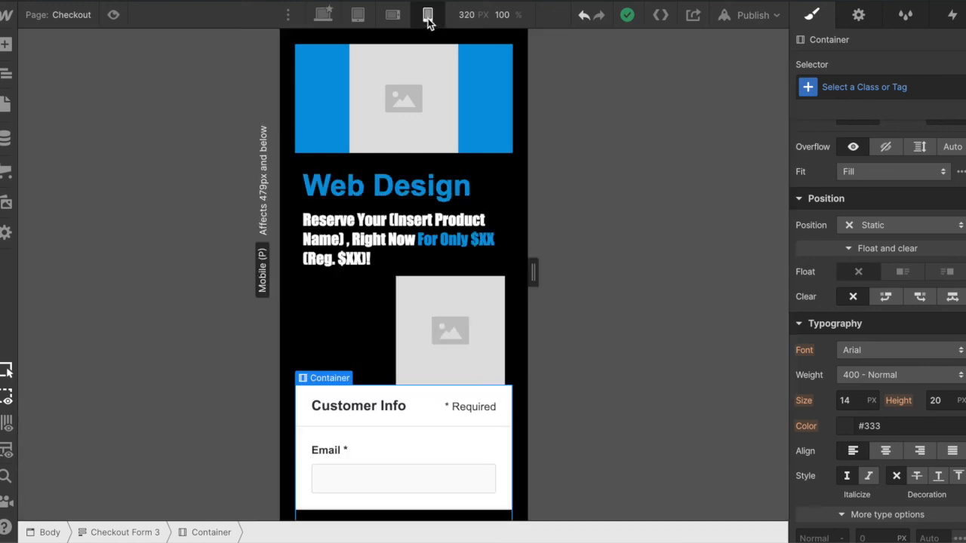
left_click(359, 16)
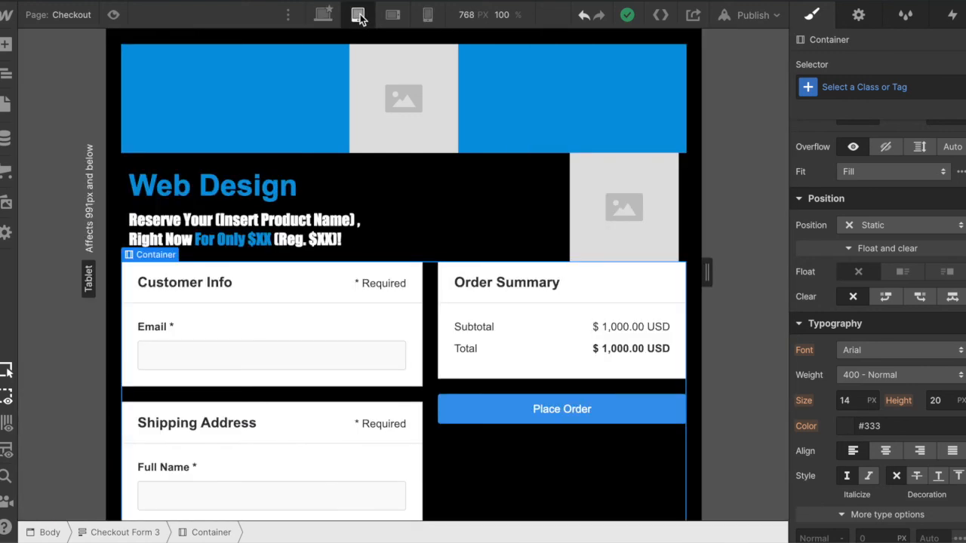
left_click(399, 20)
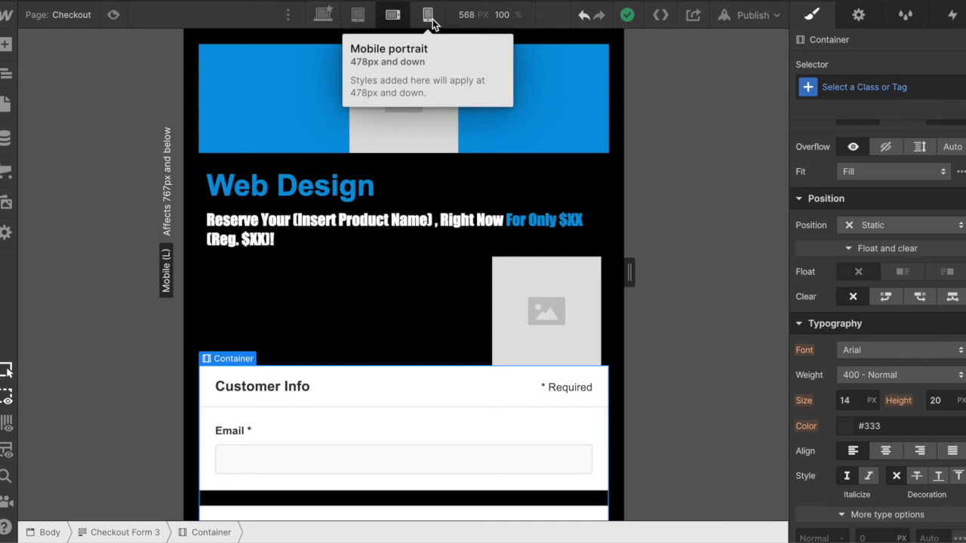
left_click(428, 16)
left_click(394, 18)
left_click(358, 21)
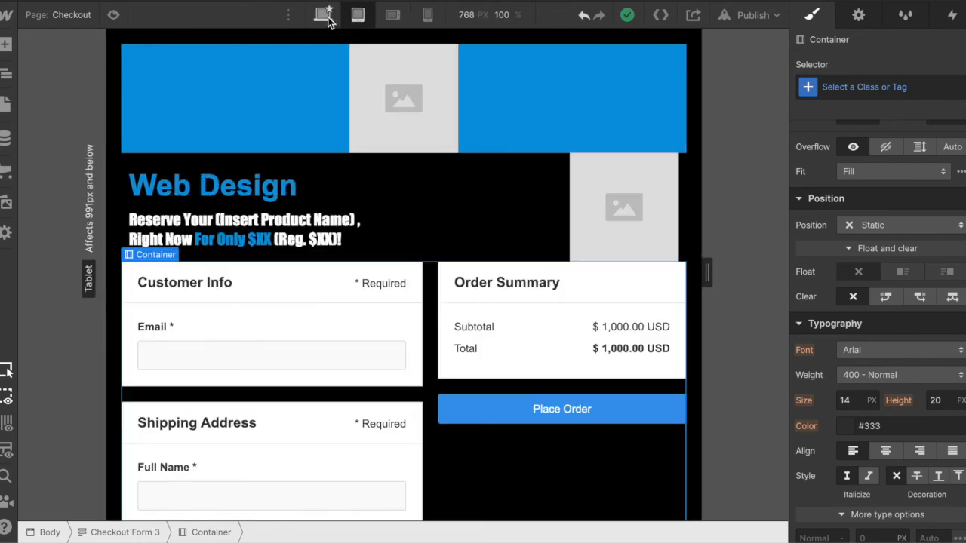
left_click(323, 15)
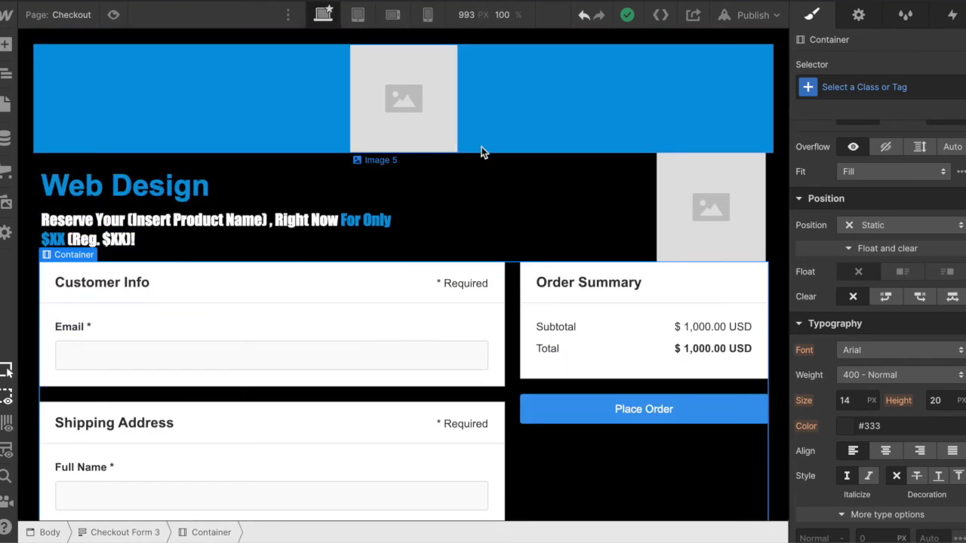
- Inspect the checkout page's mobile portrait layout from the header down to the order summary
left_click(428, 17)
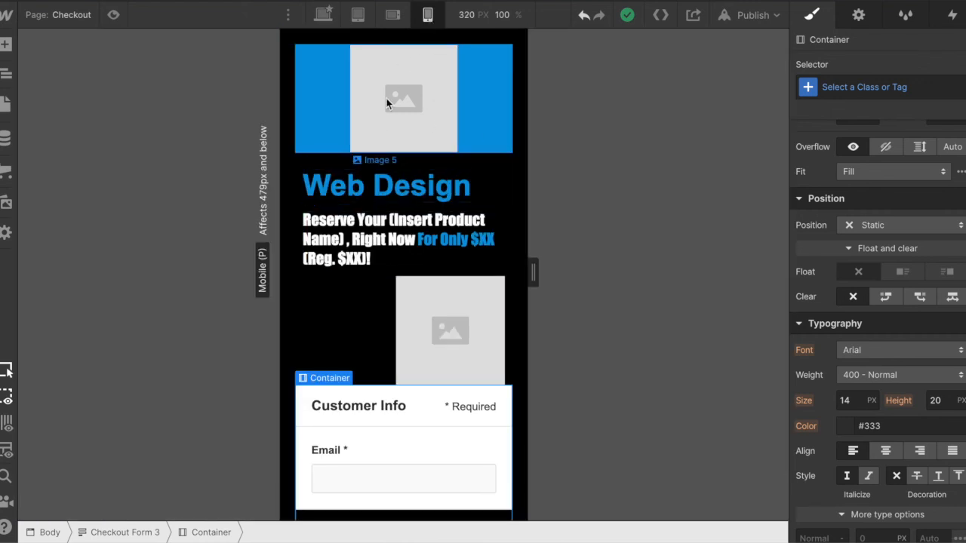
scroll(401, 385, "down", 12)
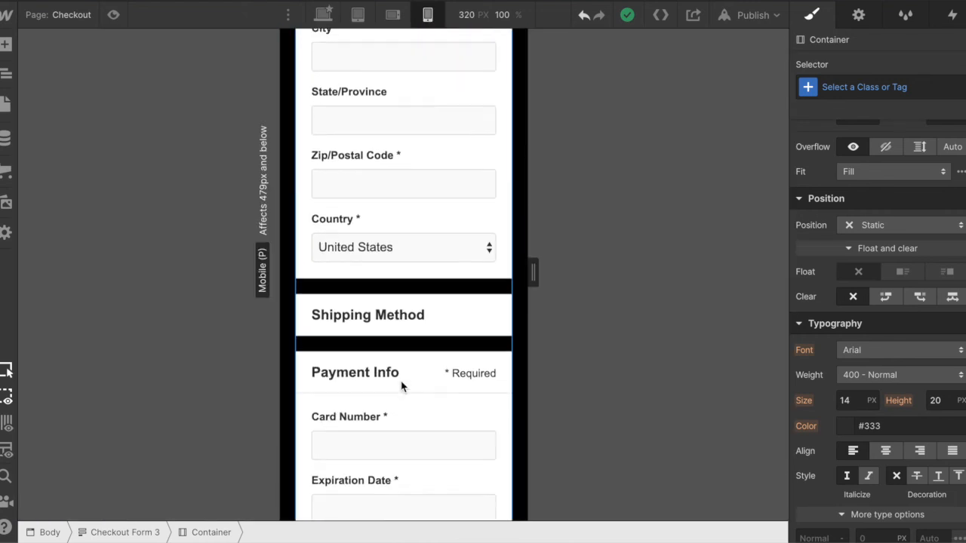
scroll(401, 386, "down", 12)
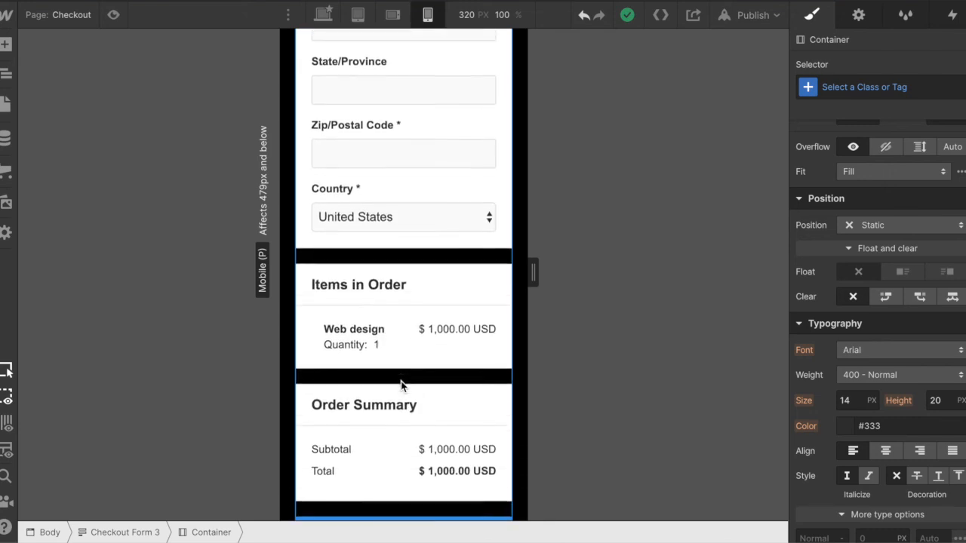
- Widen the mobile portrait preview to 479 px and review the checkout page from the order summary back up to the header
scroll(401, 385, "up", 3)
left_click_drag(533, 272, 596, 286)
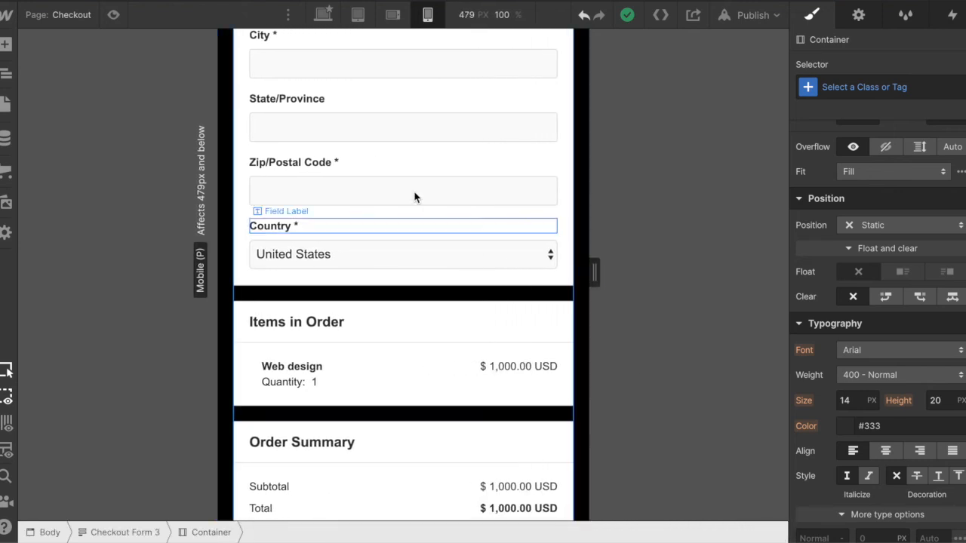
scroll(416, 196, "up", 6)
scroll(414, 196, "up", 15)
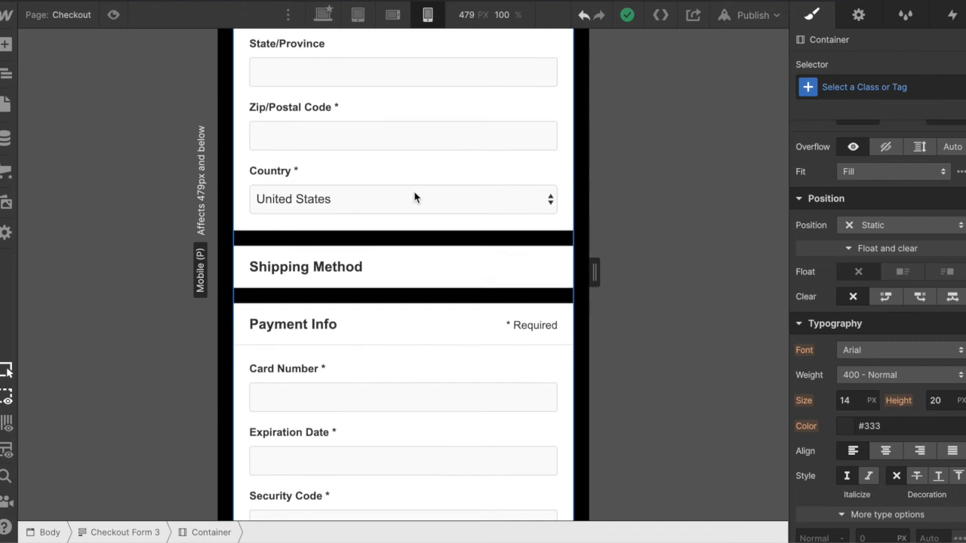
scroll(414, 194, "up", 3)
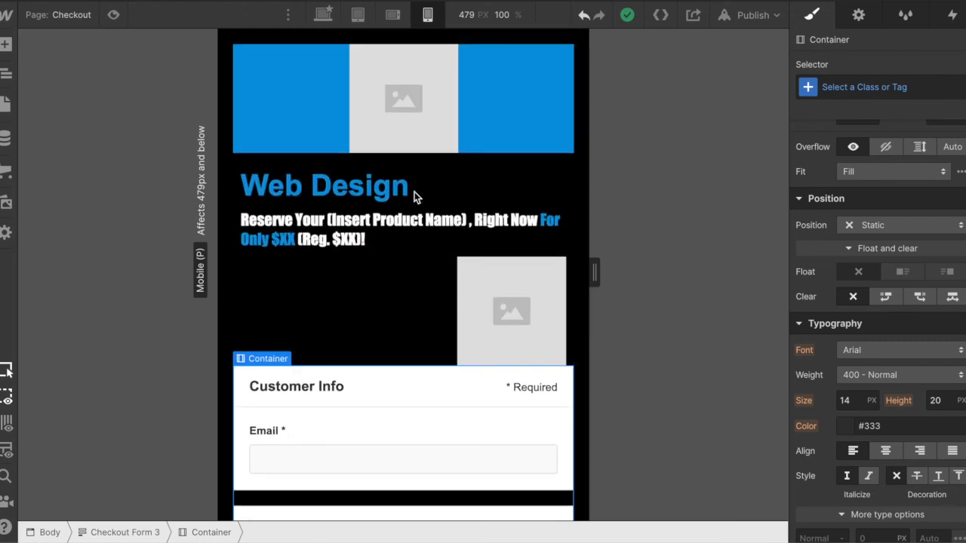
- Return to the desktop breakpoint and review the checkout page from the header down to the order items and back
left_click(323, 14)
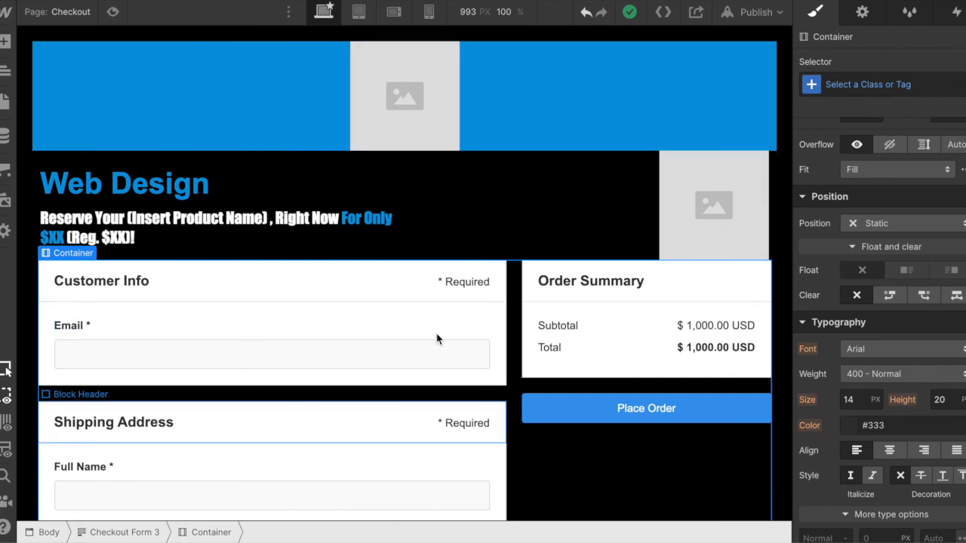
scroll(420, 415, "down", 3)
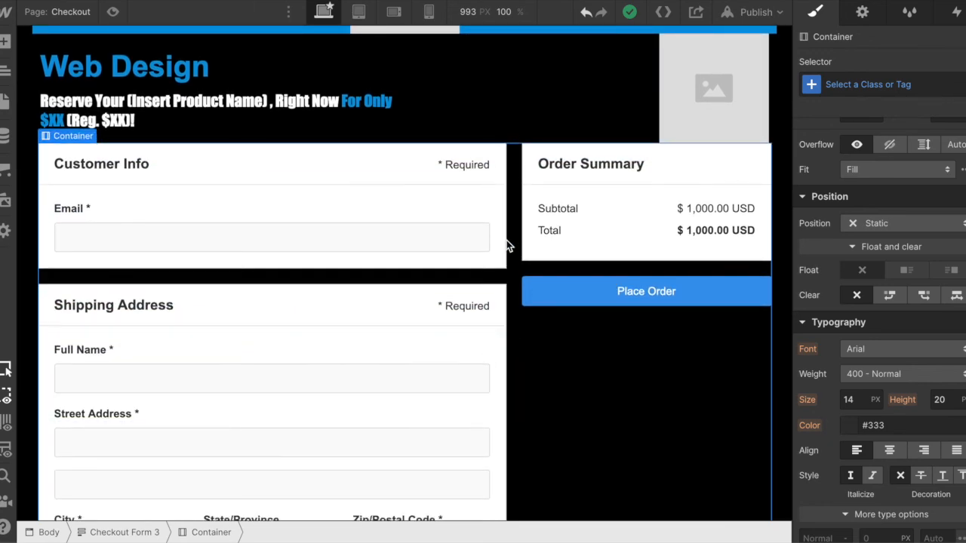
scroll(504, 188, "up", 3)
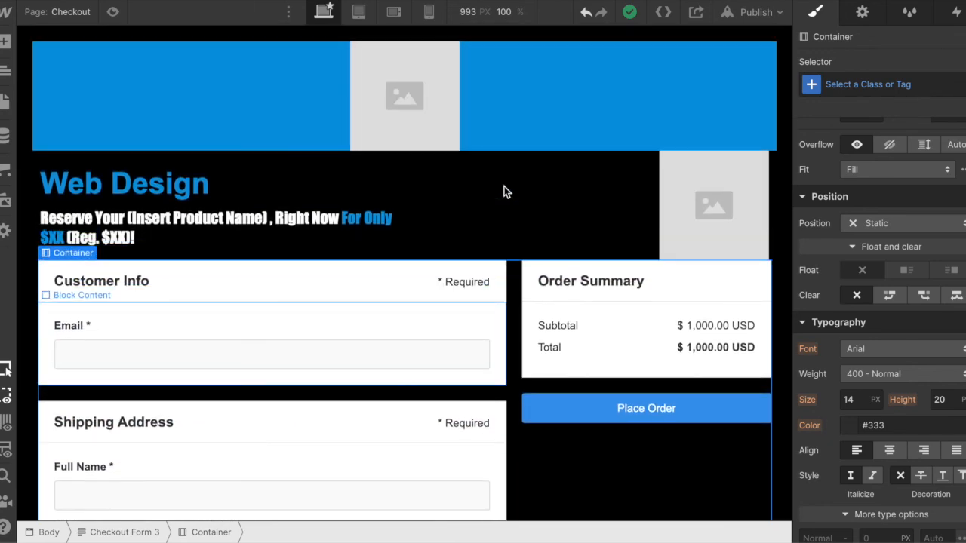
scroll(428, 412, "down", 20)
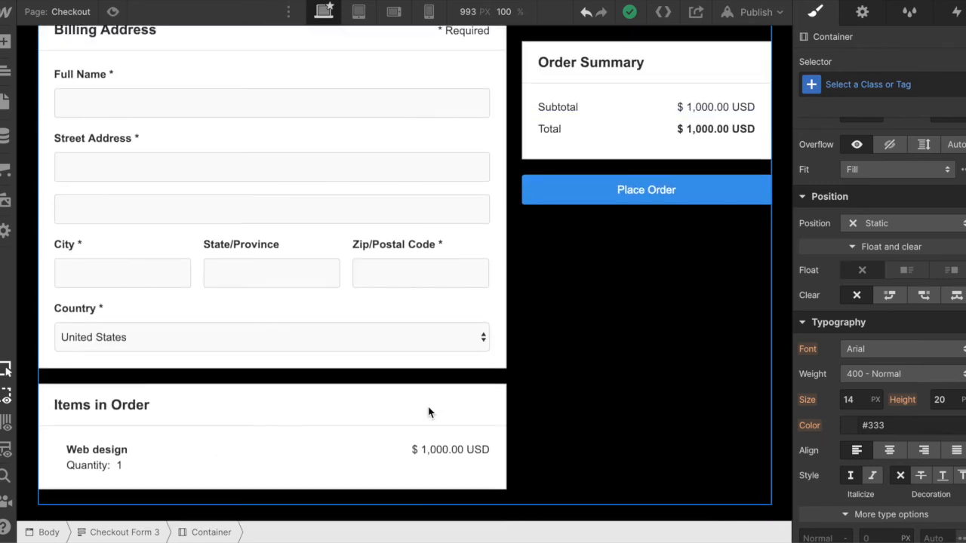
scroll(504, 269, "up", 20)
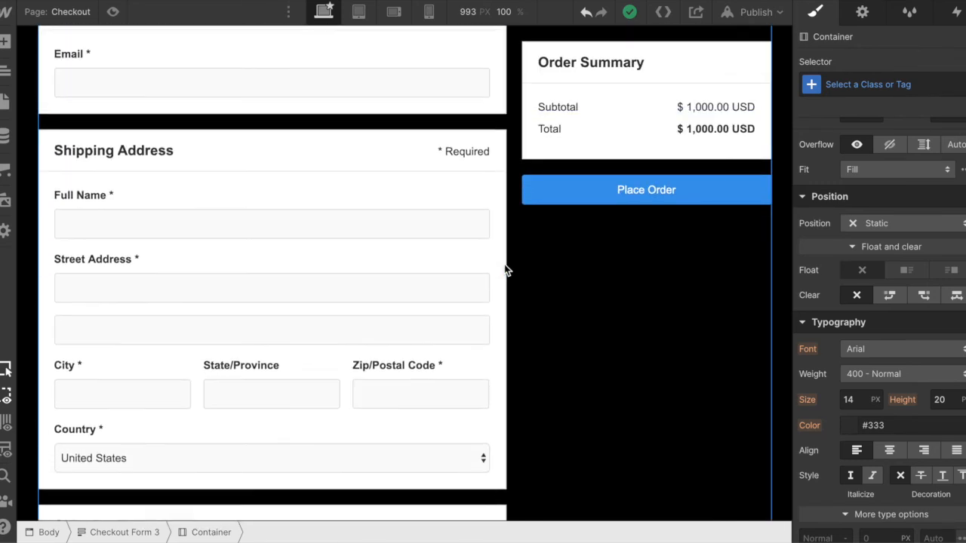
scroll(352, 271, "up", 5)
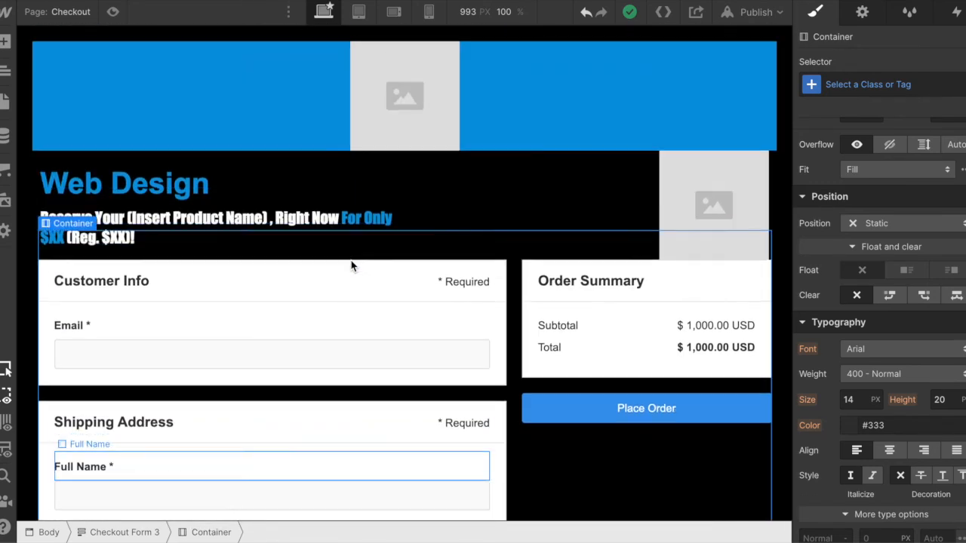